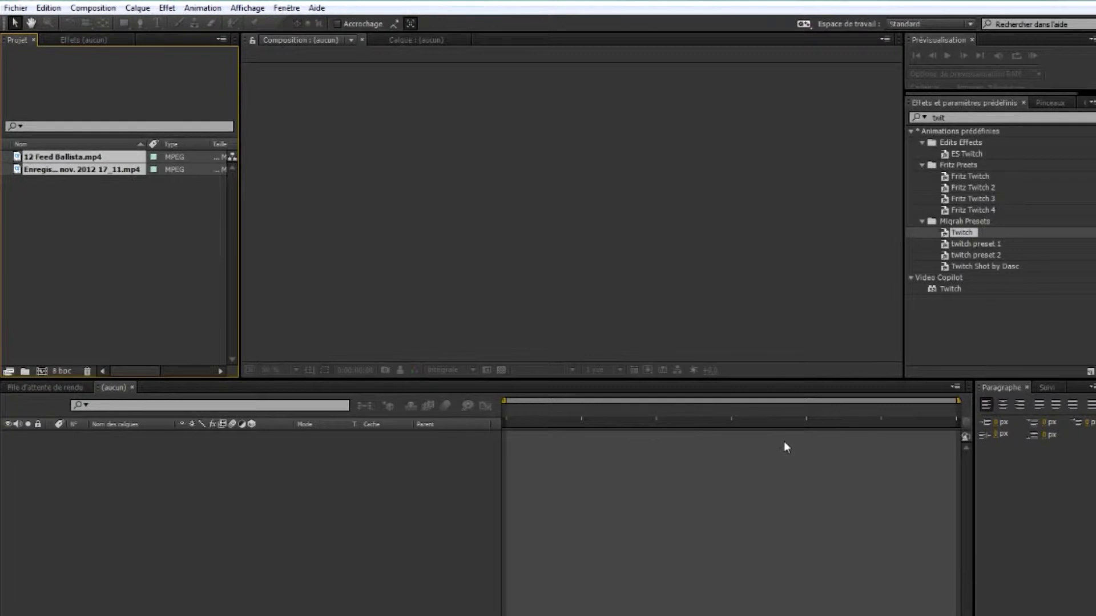
Create a single composition from both imported clips, using the dimensions of 12 Feed Ballista.mp4
{"action": "left_click", "coordinate": [81, 320]}
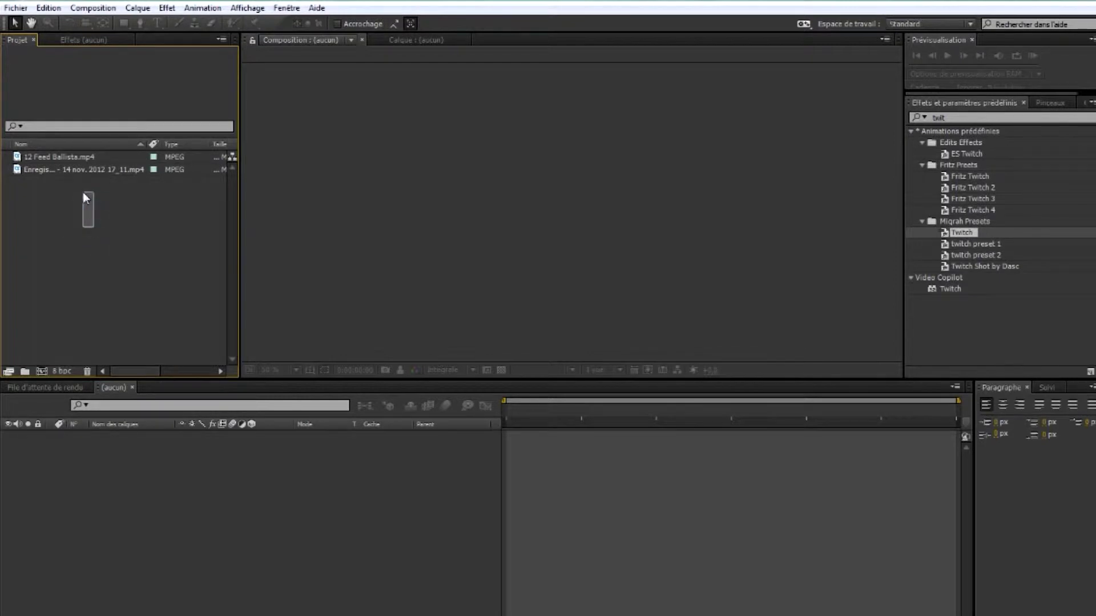
{"action": "left_click_drag", "start_coordinate": [68, 204], "coordinate": [56, 153]}
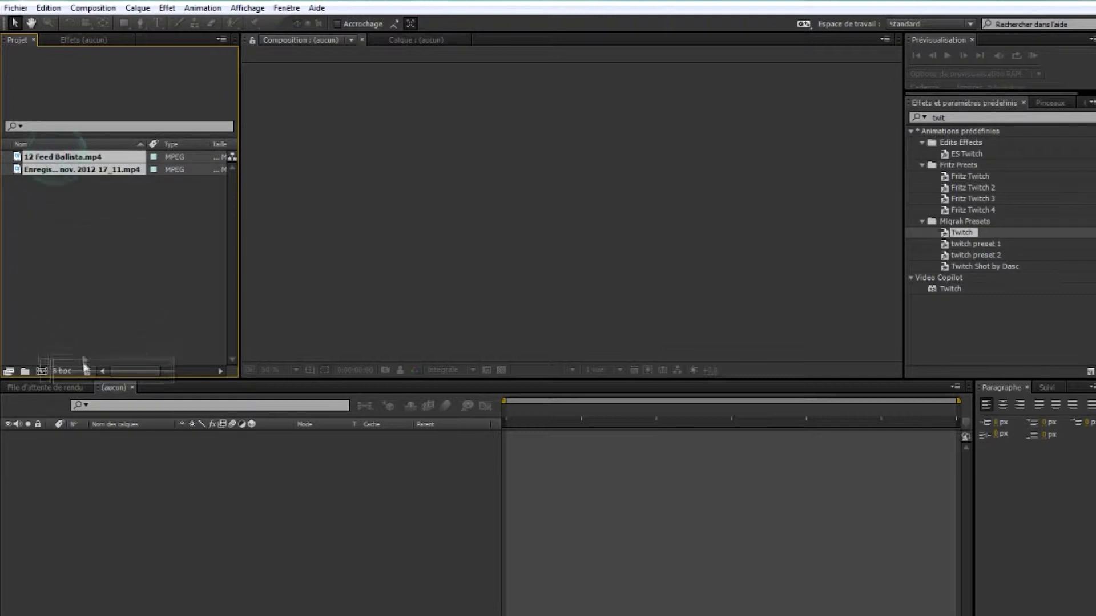
{"action": "left_click", "coordinate": [42, 371]}
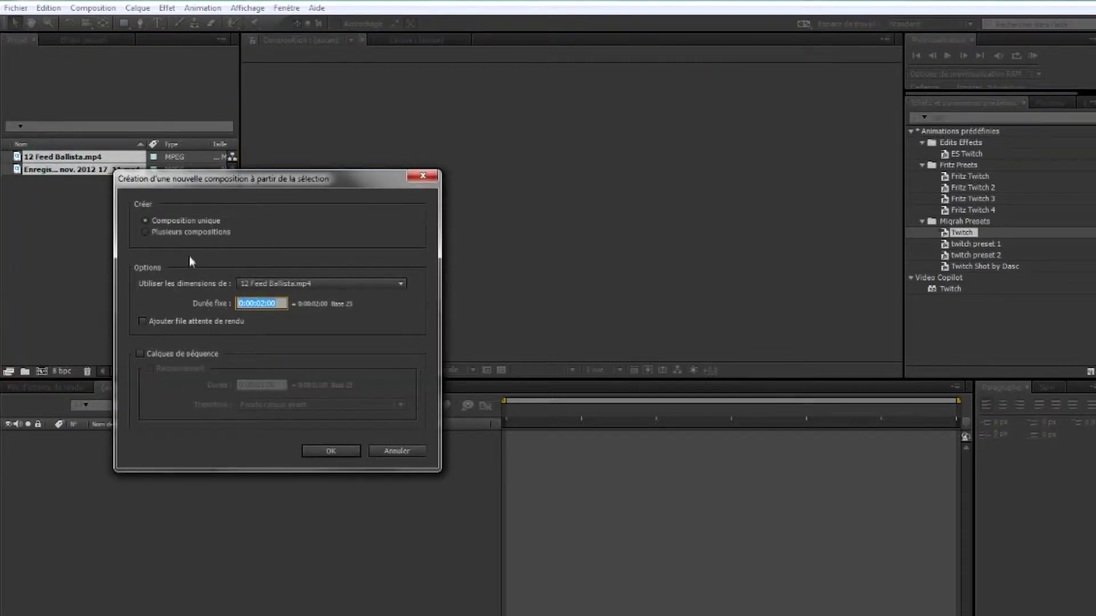
{"action": "left_click", "coordinate": [328, 448]}
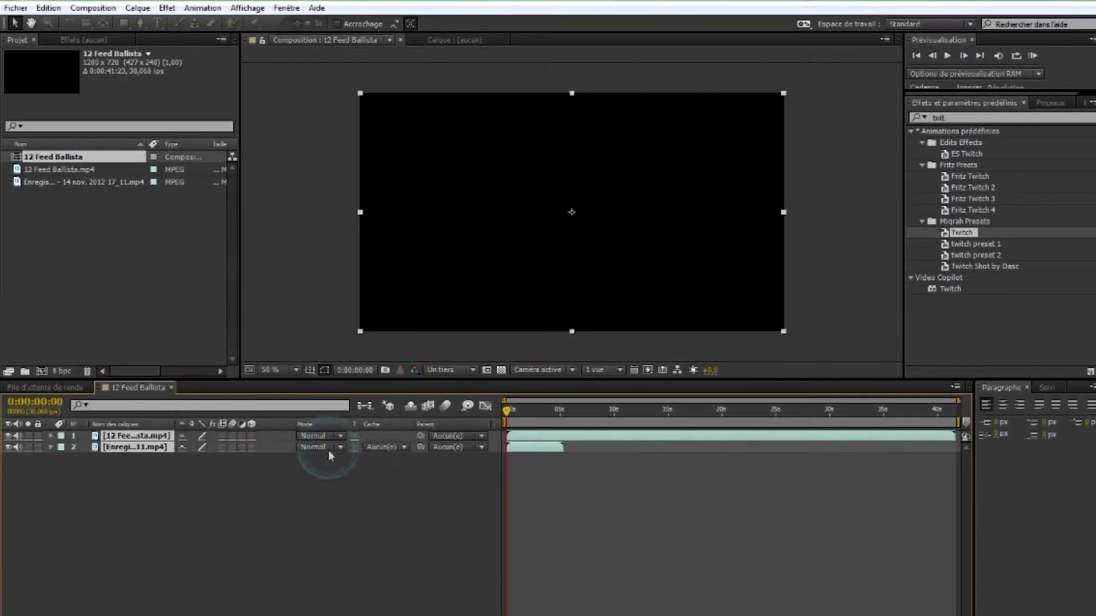
{"action": "left_click", "coordinate": [339, 506]}
Set the current time to 0:00:03:29 and slide the 12 Feed Ballista layer so its indoor shot falls there
{"action": "left_click_drag", "start_coordinate": [530, 435], "coordinate": [574, 437]}
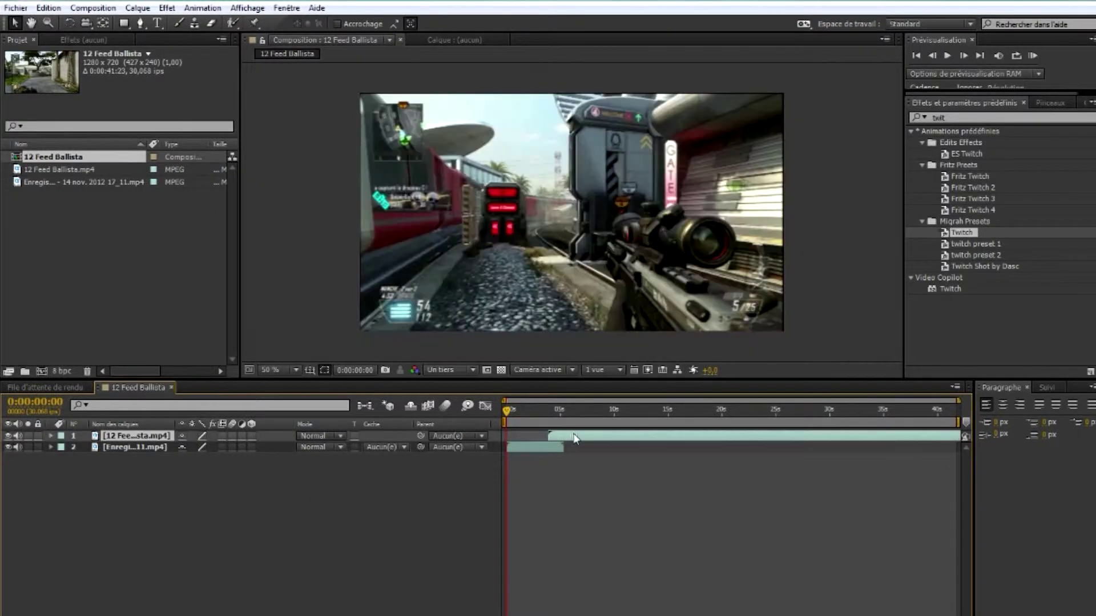
{"action": "left_click_drag", "start_coordinate": [506, 411], "coordinate": [549, 412]}
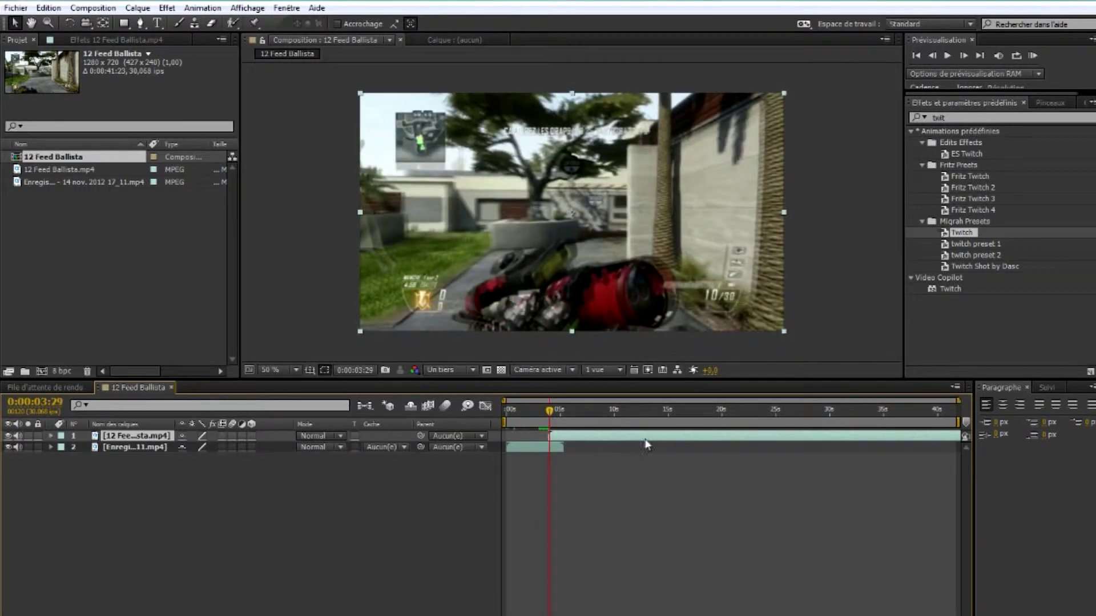
{"action": "mouse_move", "coordinate": [645, 441]}
{"action": "left_mouse_down"}
{"action": "mouse_move", "coordinate": [543, 443]}
{"action": "mouse_move", "coordinate": [649, 434]}
{"action": "mouse_move", "coordinate": [638, 438]}
{"action": "left_mouse_up"}
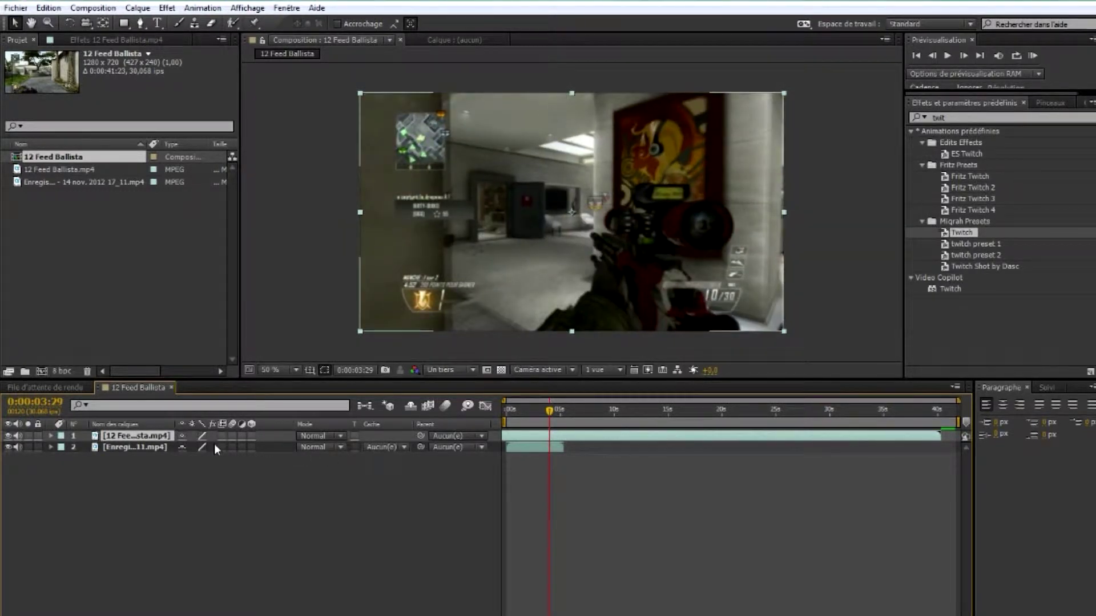
Split the 12 Feed Ballista layer at 0:00:03:29, delete the part before the split and check the cut frame by frame
{"action": "key", "text": "ctrl+shift+d"}
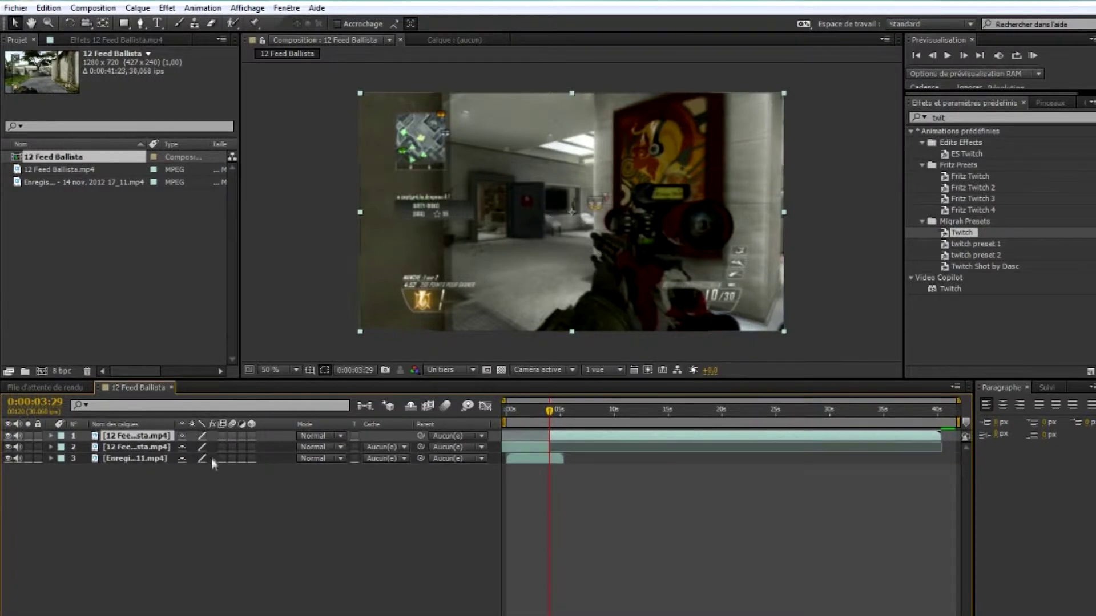
{"action": "left_click", "coordinate": [119, 447]}
{"action": "key", "text": "Delete"}
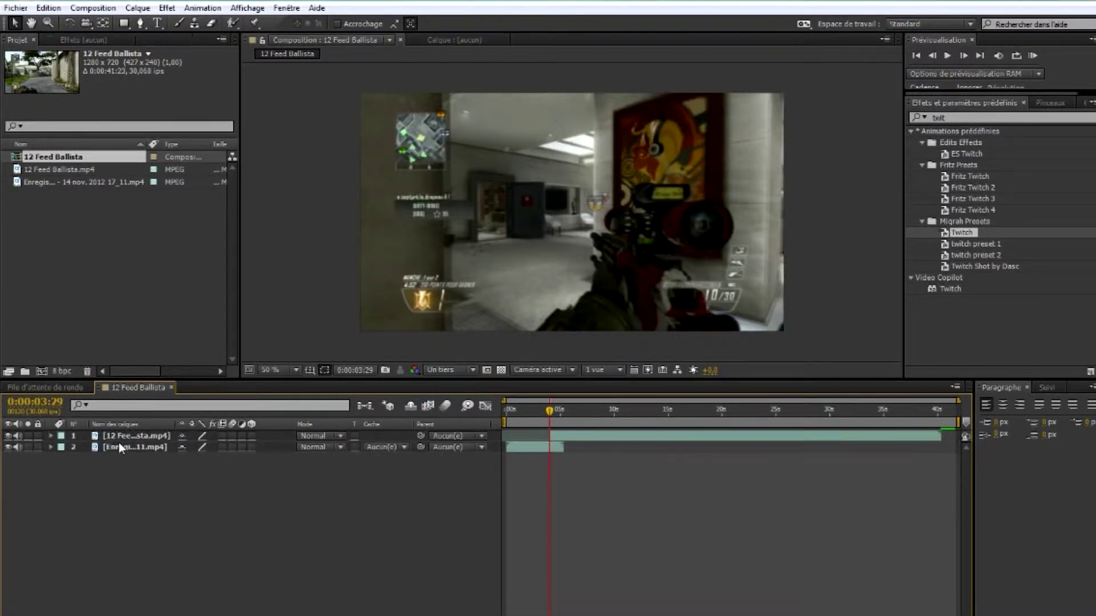
{"action": "left_click", "coordinate": [932, 54]}
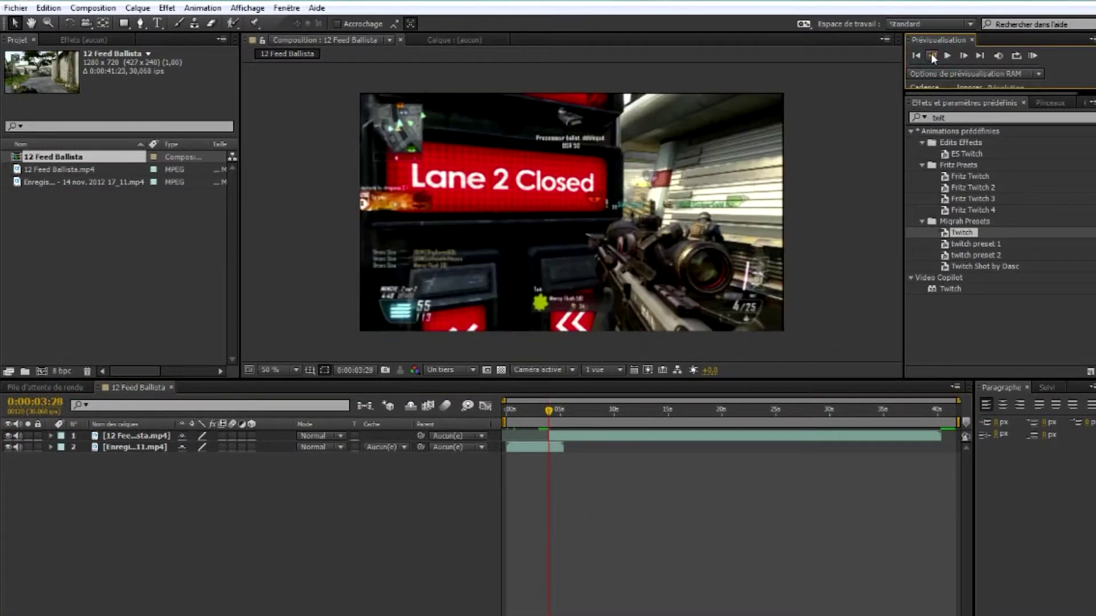
{"action": "left_click", "coordinate": [964, 55]}
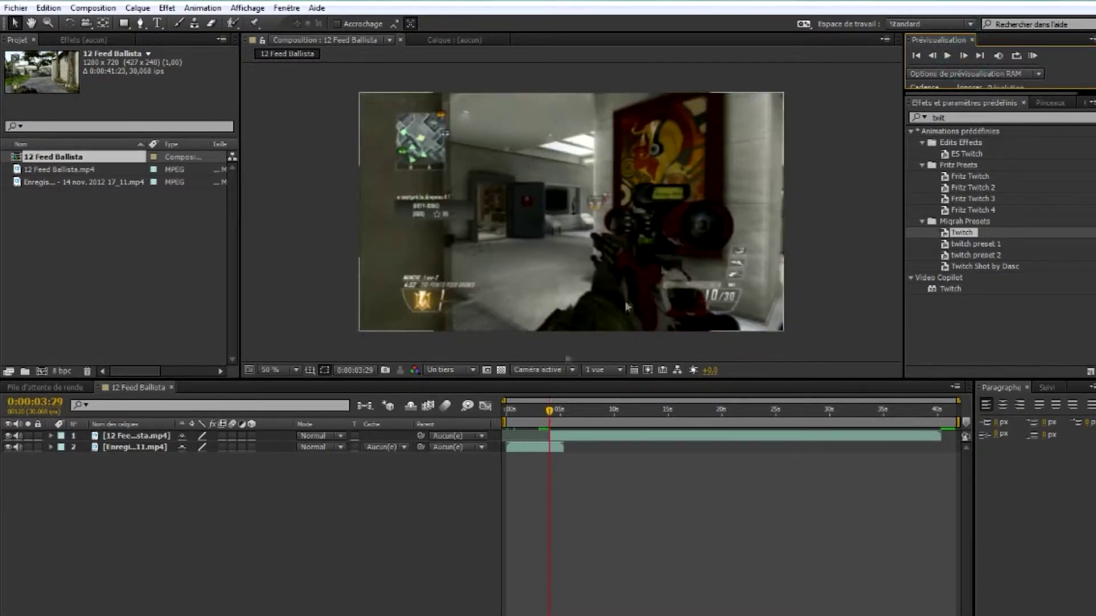
Freeze the 12 Feed Ballista layer on its frame at 0:00:03:29
{"action": "left_click", "coordinate": [136, 435]}
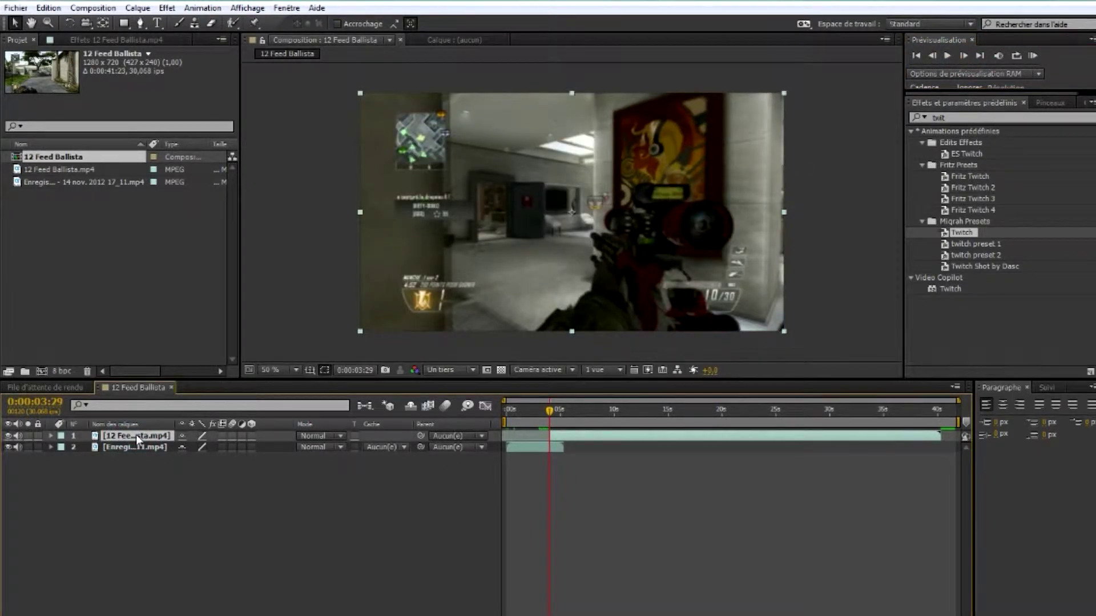
{"action": "right_click", "coordinate": [599, 235]}
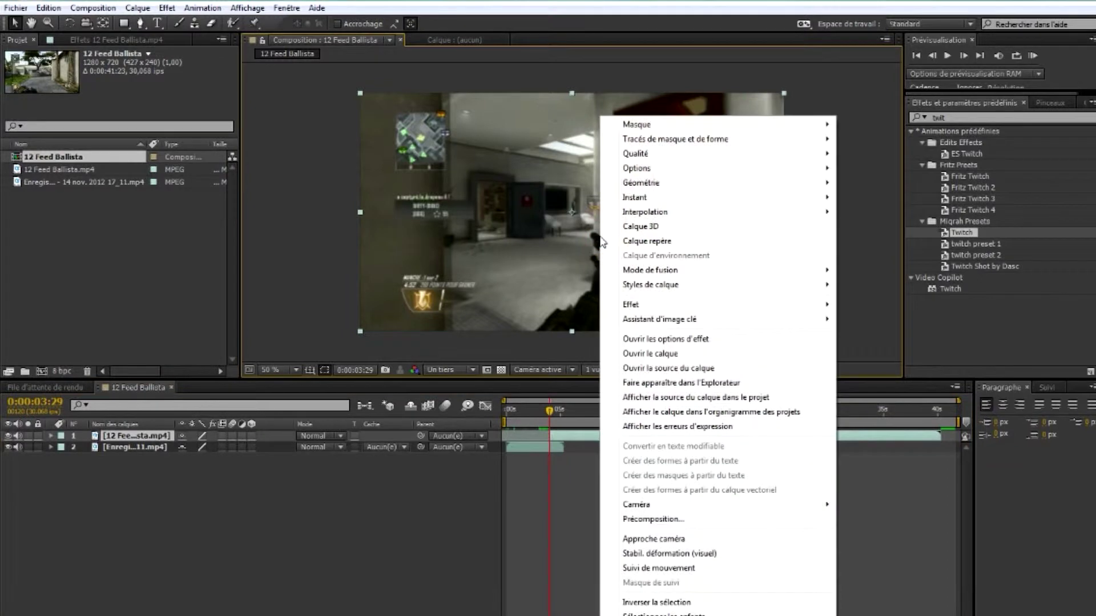
{"action": "mouse_move", "coordinate": [654, 203]}
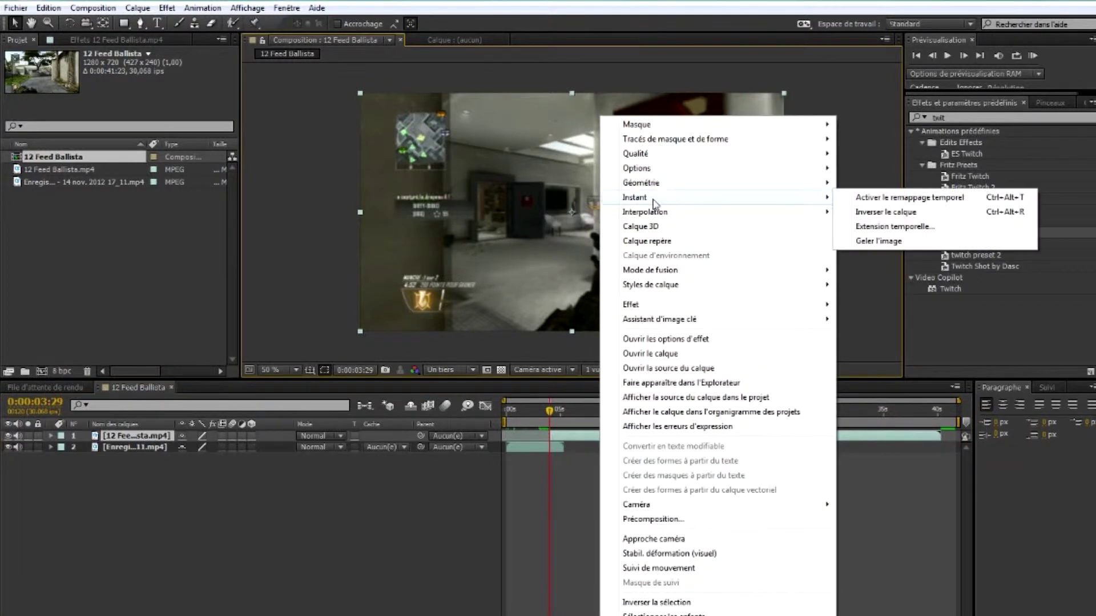
{"action": "left_click", "coordinate": [872, 244]}
At 0:00:03:29, draw a rectangular mask across the upper third of the frozen 12 Feed Ballista layer, extending past the frame's sides
{"action": "mouse_move", "coordinate": [549, 412]}
{"action": "left_mouse_down"}
{"action": "mouse_move", "coordinate": [604, 425]}
{"action": "mouse_move", "coordinate": [877, 437]}
{"action": "mouse_move", "coordinate": [505, 438]}
{"action": "mouse_move", "coordinate": [561, 429]}
{"action": "mouse_move", "coordinate": [548, 429]}
{"action": "left_mouse_up"}
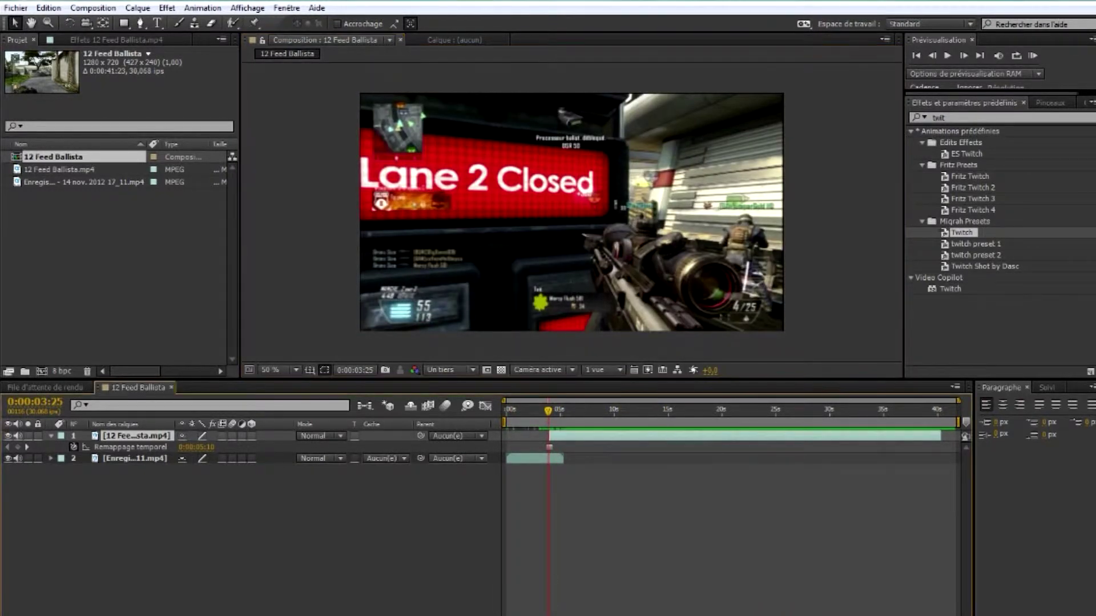
{"action": "left_click_drag", "start_coordinate": [517, 615], "coordinate": [562, 615]}
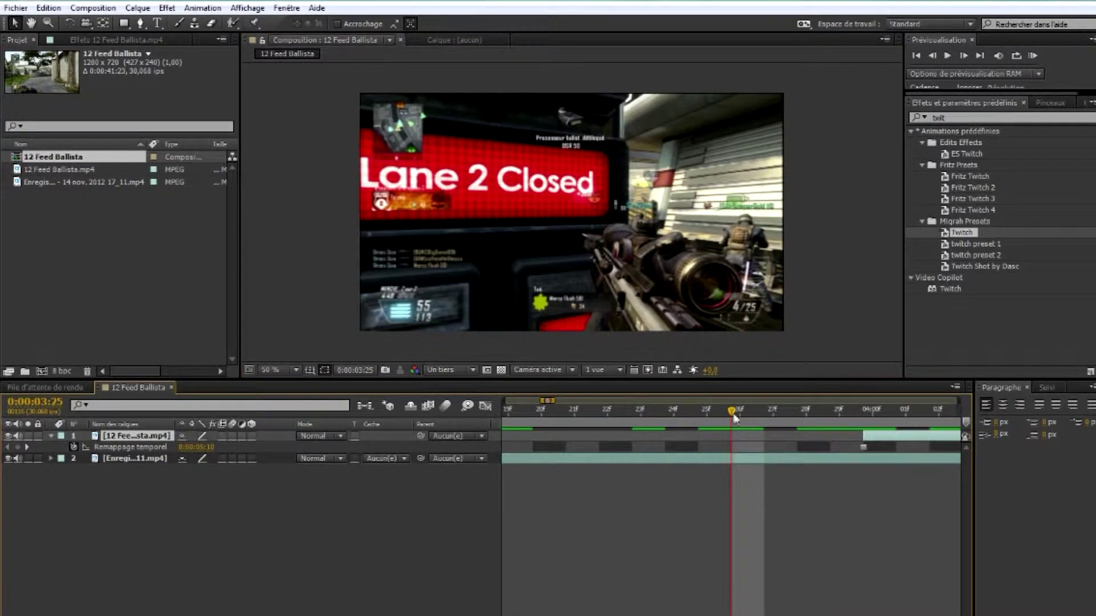
{"action": "left_click_drag", "start_coordinate": [732, 413], "coordinate": [865, 413]}
{"action": "left_click_drag", "start_coordinate": [642, 615], "coordinate": [645, 615]}
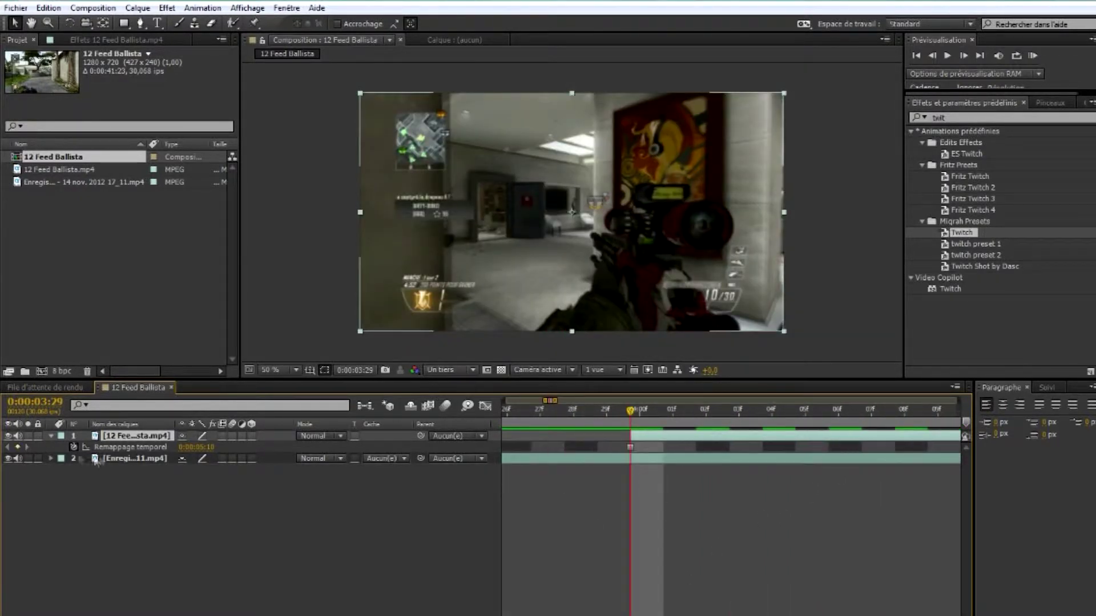
{"action": "left_click", "coordinate": [51, 435]}
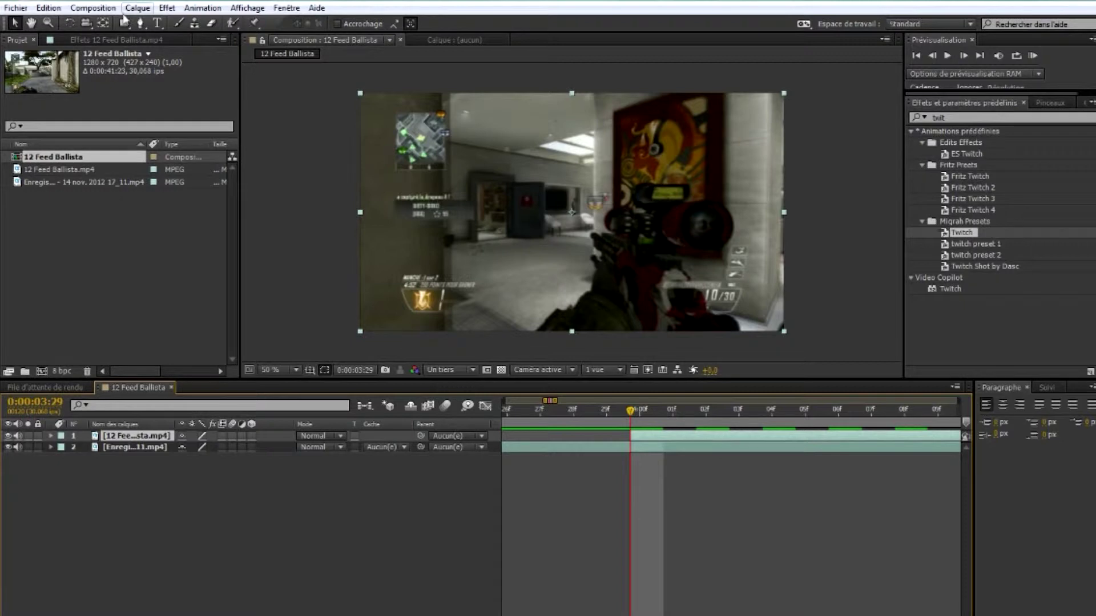
{"action": "left_click", "coordinate": [125, 22]}
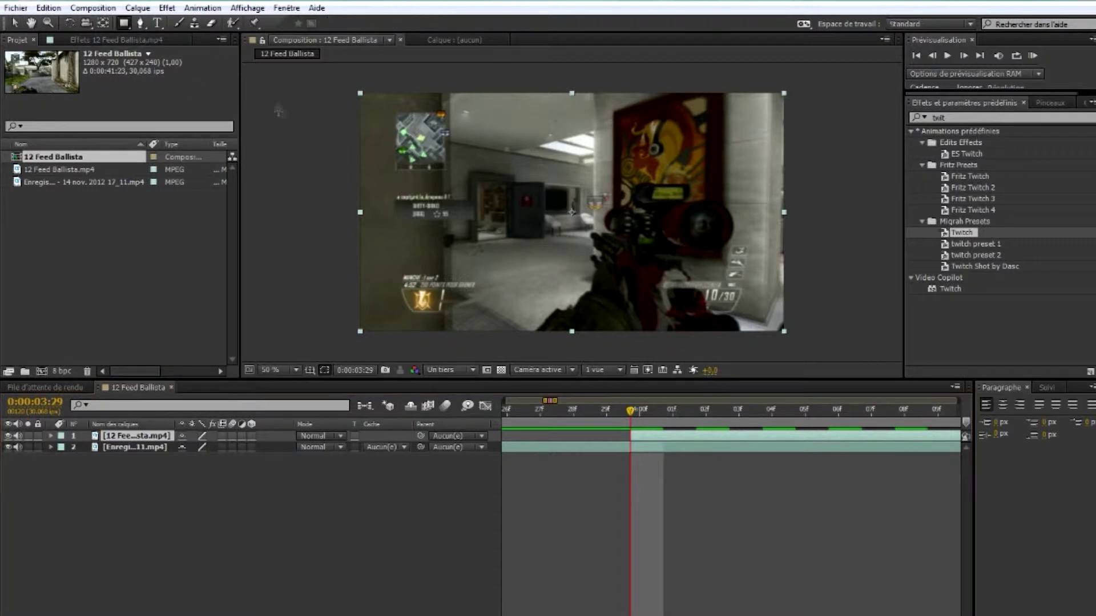
{"action": "mouse_move", "coordinate": [305, 69]}
{"action": "left_mouse_down"}
{"action": "mouse_move", "coordinate": [406, 117]}
{"action": "mouse_move", "coordinate": [547, 153]}
{"action": "mouse_move", "coordinate": [834, 166]}
{"action": "left_mouse_up"}
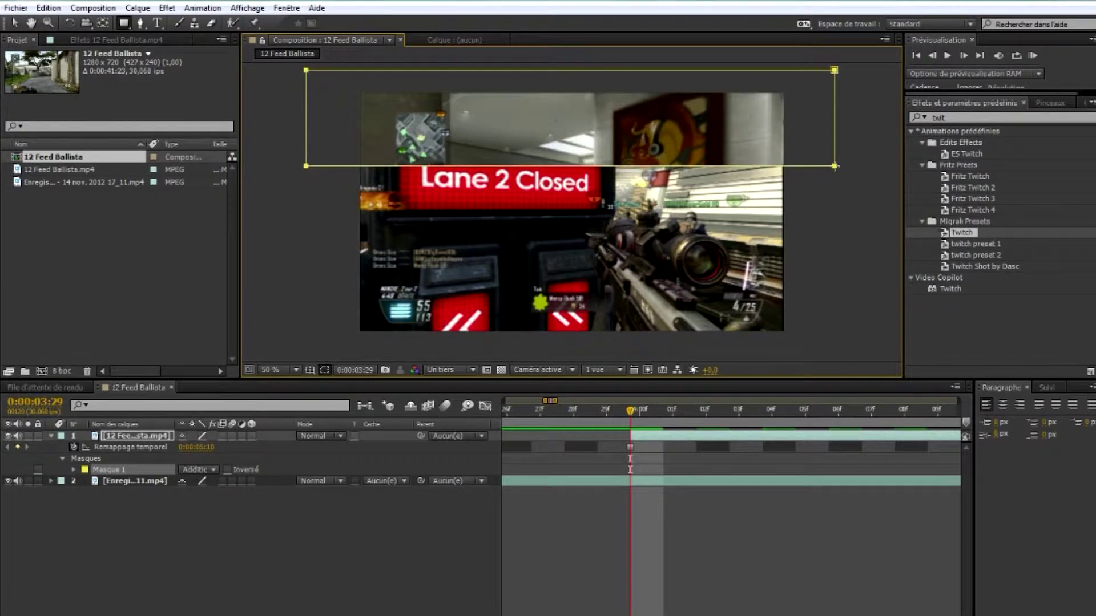
Duplicate the masked layer and shift the duplicate's mask down to cover the middle band of the image
{"action": "left_click", "coordinate": [143, 438]}
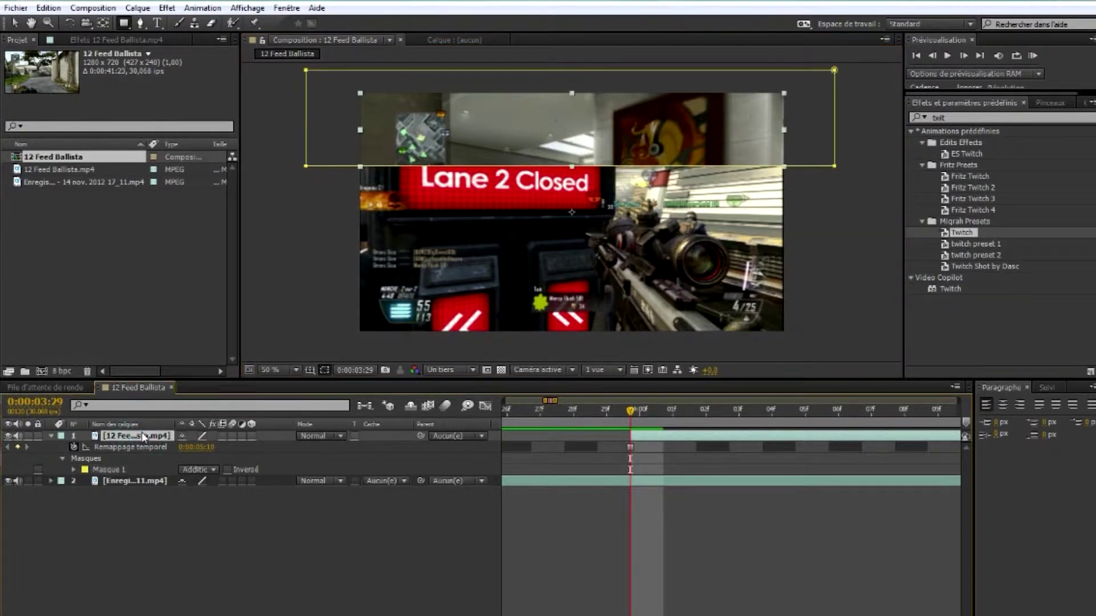
{"action": "key", "text": "ctrl+d"}
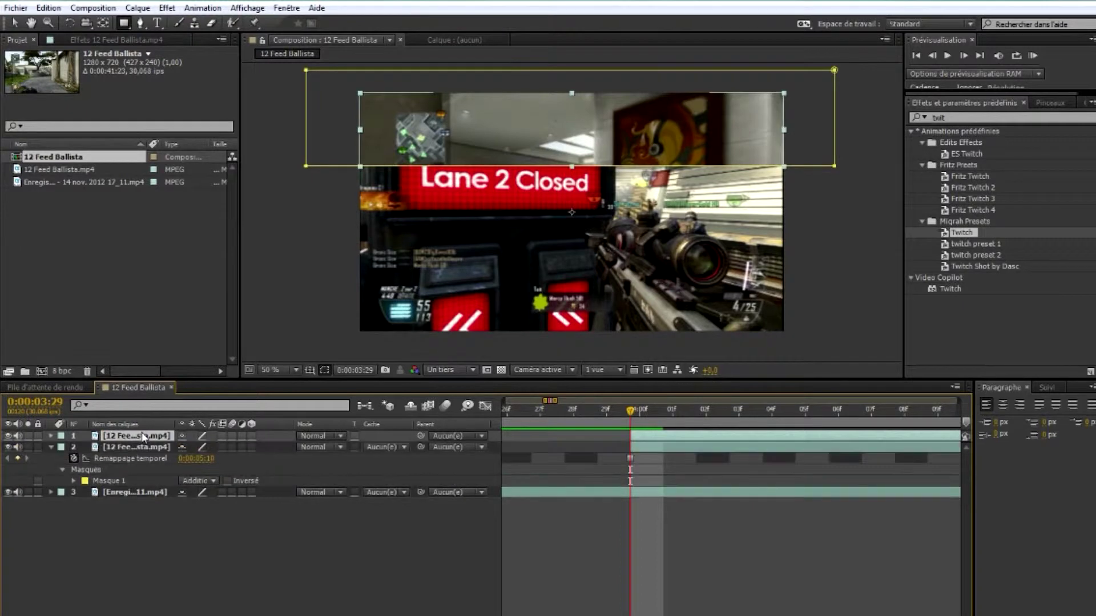
{"action": "left_click", "coordinate": [14, 23]}
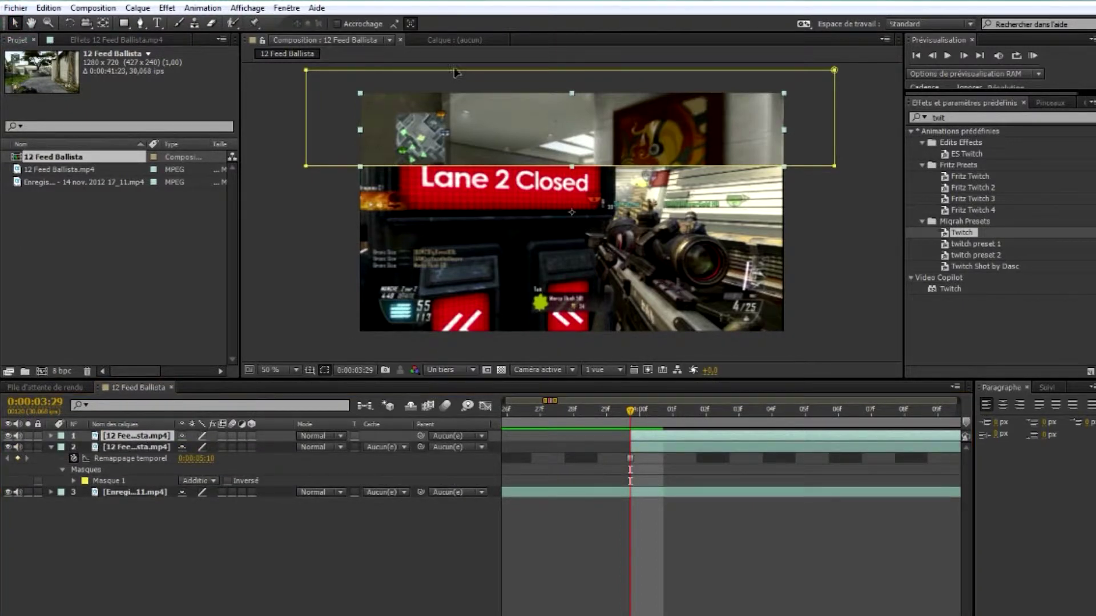
{"action": "left_click_drag", "start_coordinate": [454, 72], "coordinate": [453, 259]}
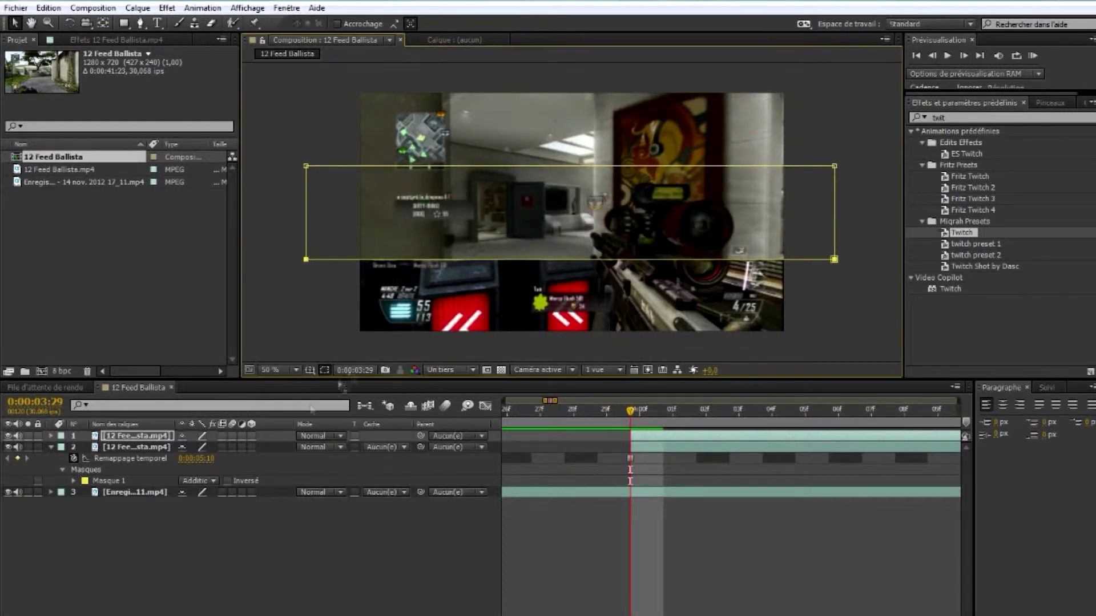
{"action": "left_click", "coordinate": [169, 550]}
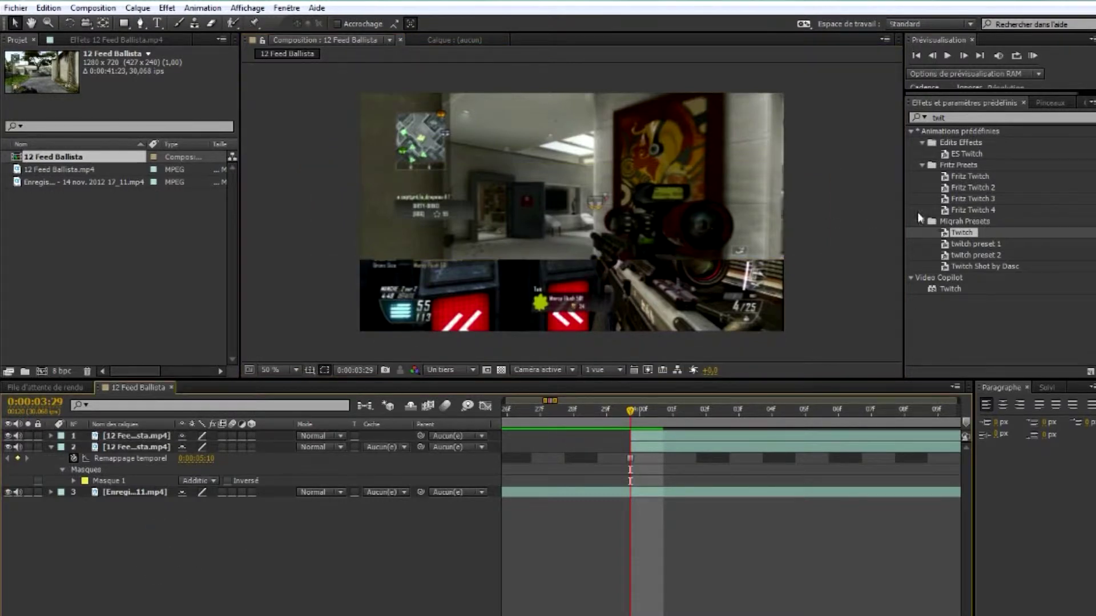
{"action": "mouse_move", "coordinate": [630, 416]}
{"action": "left_mouse_down"}
{"action": "mouse_move", "coordinate": [661, 412]}
{"action": "mouse_move", "coordinate": [631, 411]}
{"action": "left_mouse_up"}
Duplicate the middle-band layer and reshape its mask to cover the remaining lower band of the image
{"action": "left_click", "coordinate": [121, 435]}
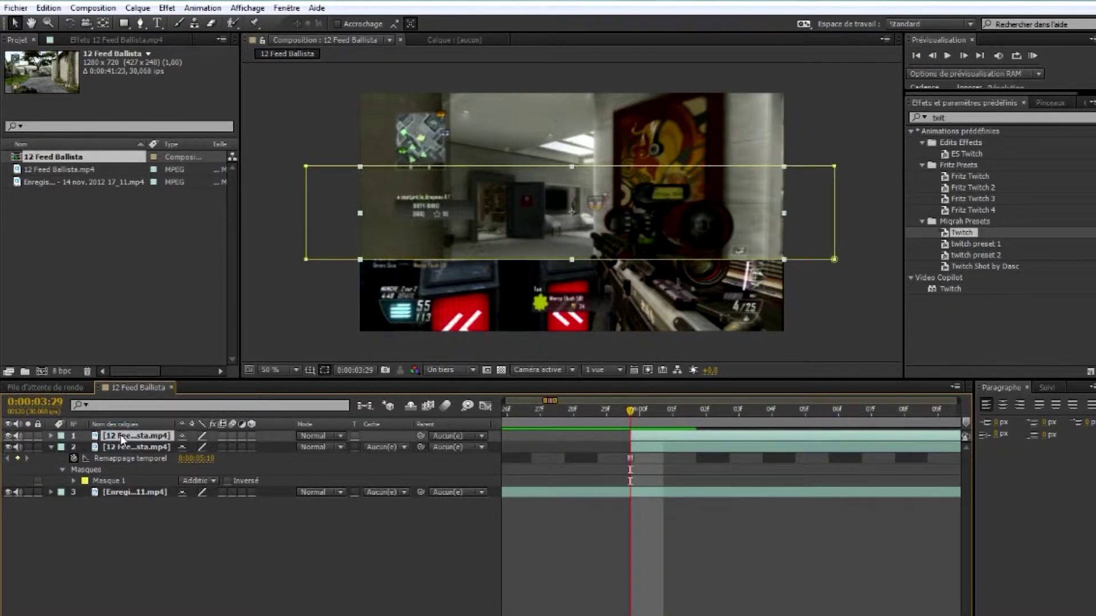
{"action": "key", "text": "ctrl+d"}
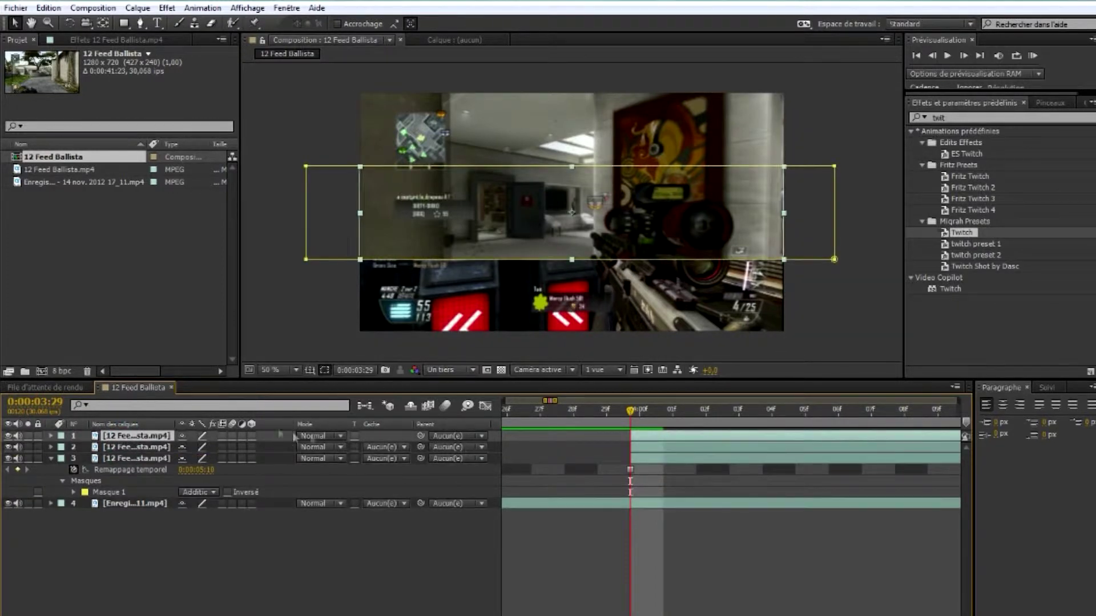
{"action": "left_click_drag", "start_coordinate": [543, 167], "coordinate": [540, 339]}
{"action": "left_click", "coordinate": [537, 349]}
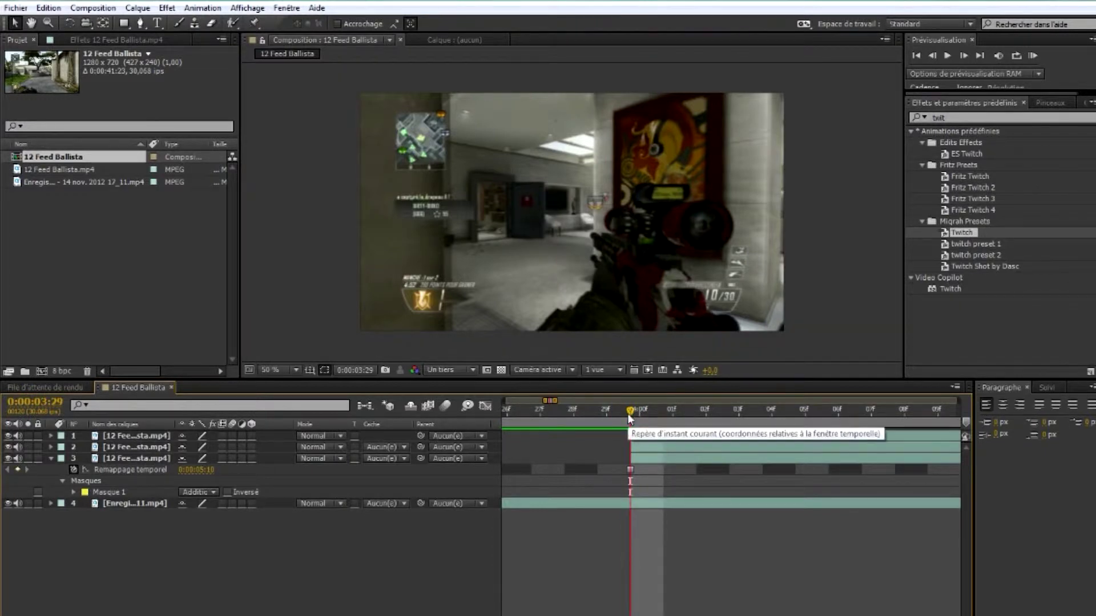
Collapse the expanded layer properties and check which band each of the three masked layers covers
{"action": "left_click", "coordinate": [51, 458]}
{"action": "left_click", "coordinate": [135, 436]}
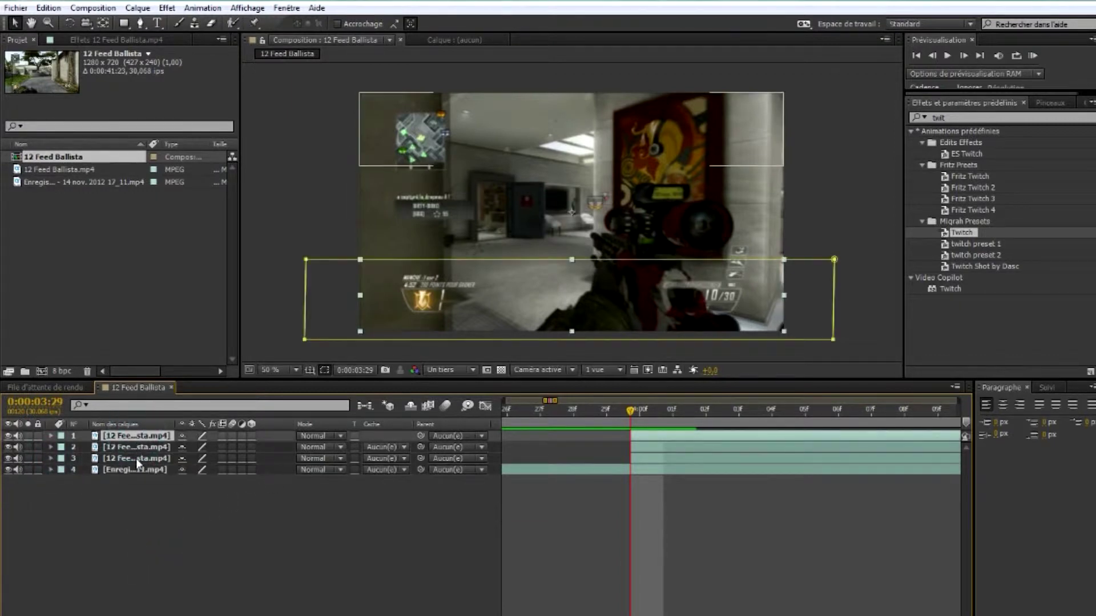
{"action": "left_click", "coordinate": [136, 458]}
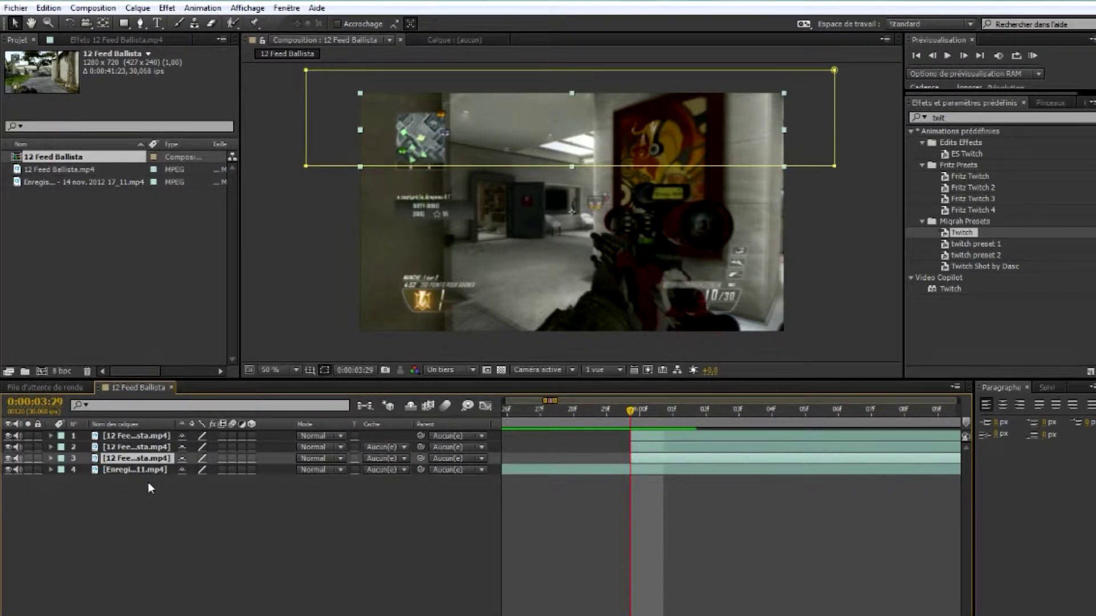
{"action": "left_click", "coordinate": [145, 448]}
{"action": "left_click", "coordinate": [140, 437]}
{"action": "left_click", "coordinate": [513, 157]}
Move the anchor points of the upper-band and lower-band layers to the centre of their own bands with the Pan Behind tool
{"action": "left_click", "coordinate": [102, 22]}
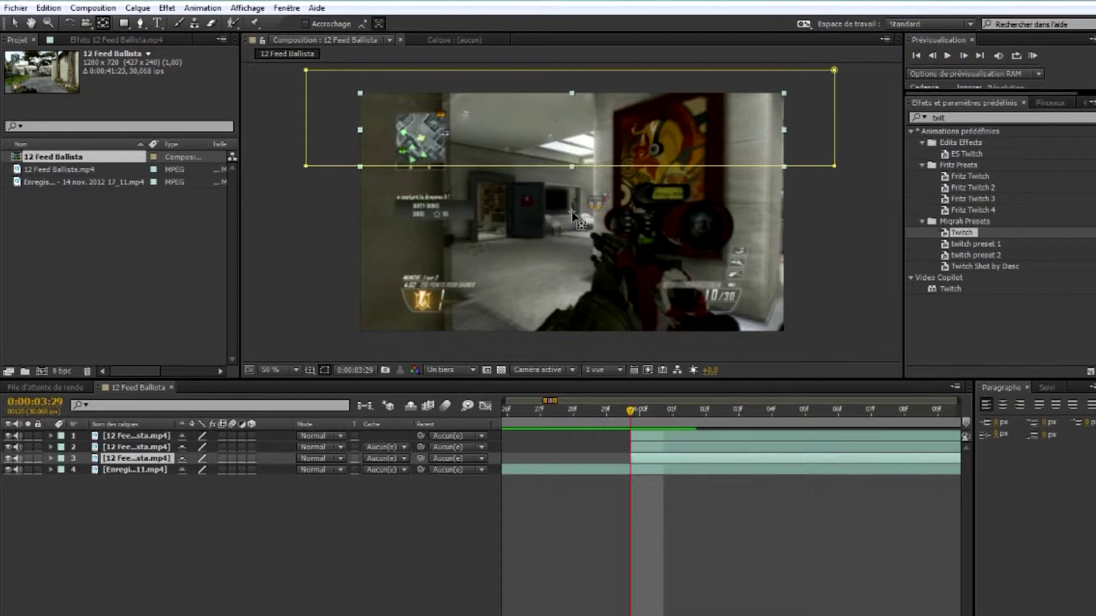
{"action": "left_click_drag", "start_coordinate": [571, 213], "coordinate": [572, 131]}
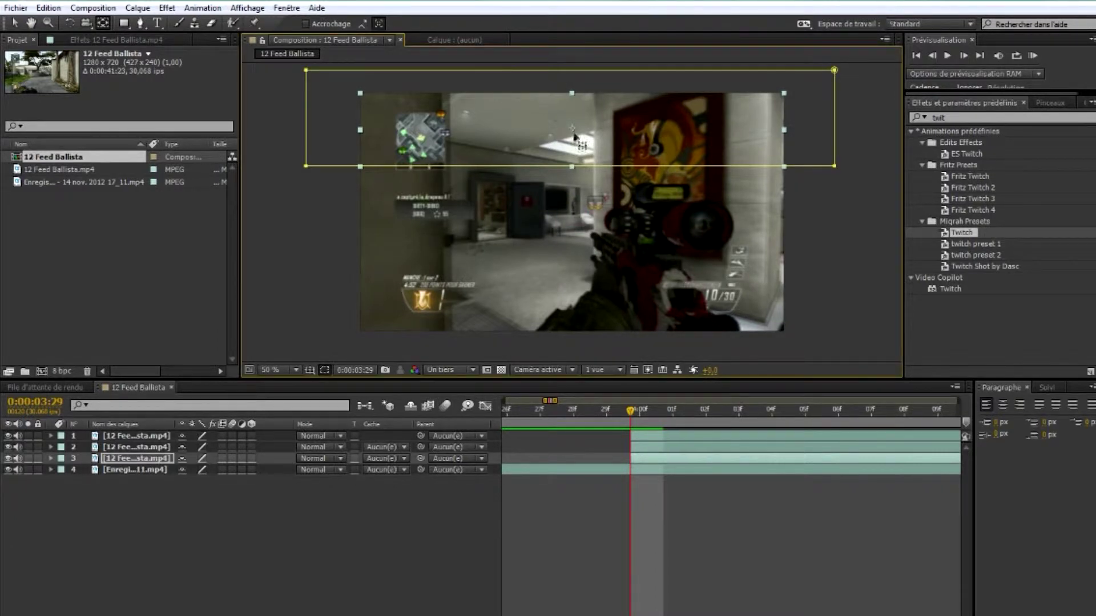
{"action": "left_click", "coordinate": [132, 448]}
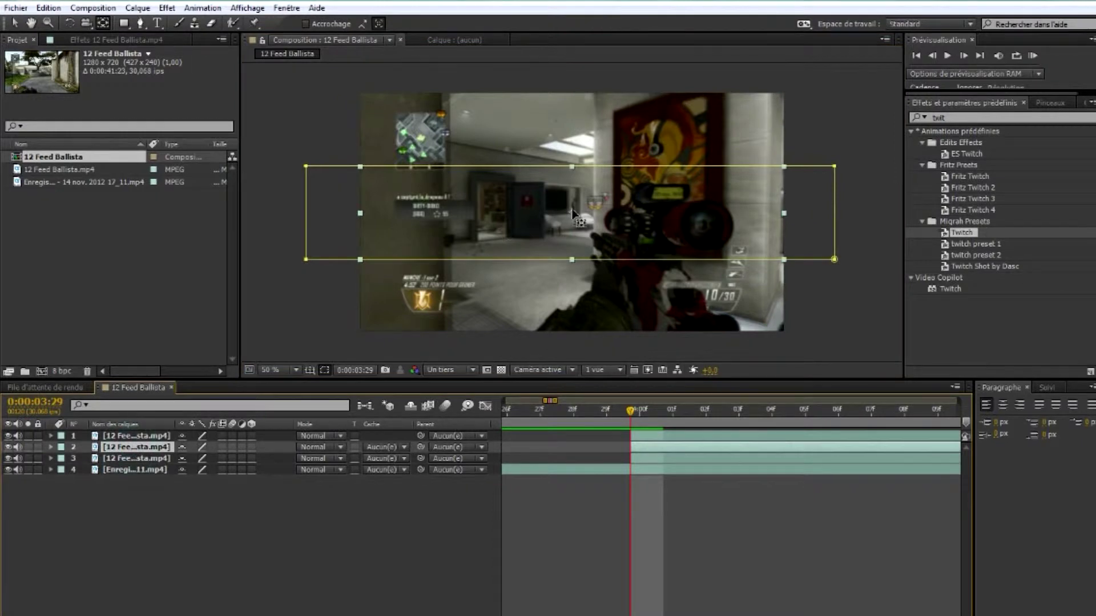
{"action": "left_click", "coordinate": [137, 436]}
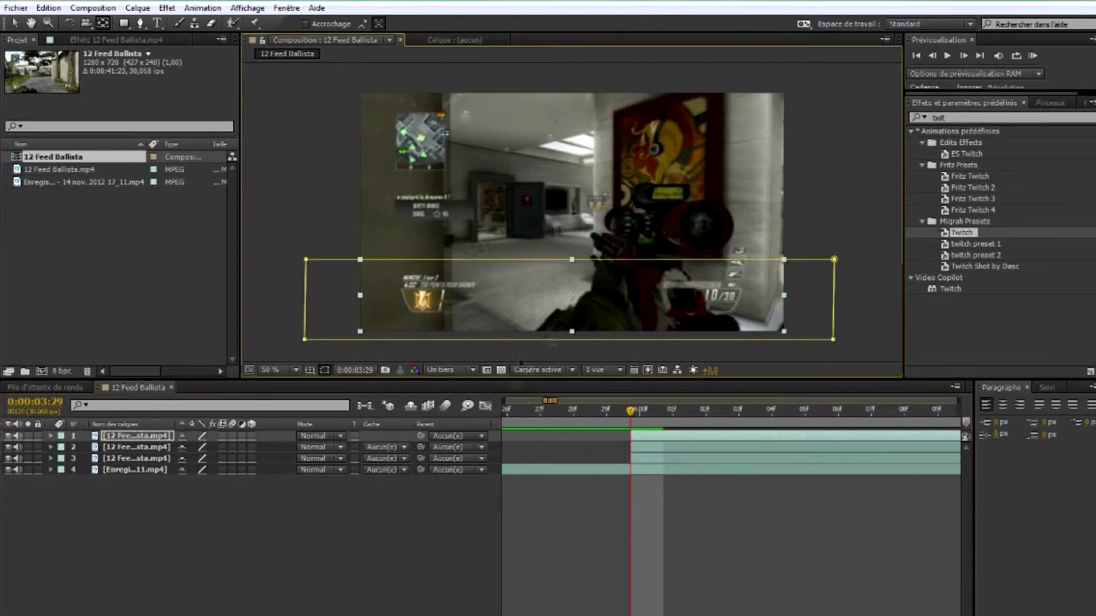
{"action": "left_click", "coordinate": [244, 550]}
Set the upper-band layer's scale to 0% and start its scale keyframes at 0:00:03:29
{"action": "left_click", "coordinate": [138, 459]}
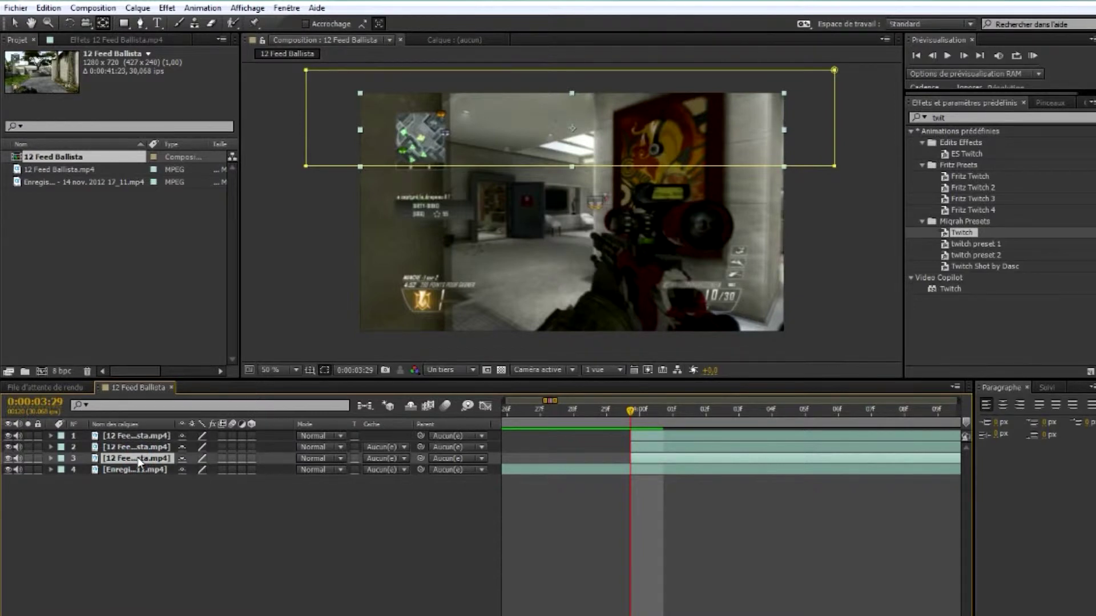
{"action": "key", "text": "s"}
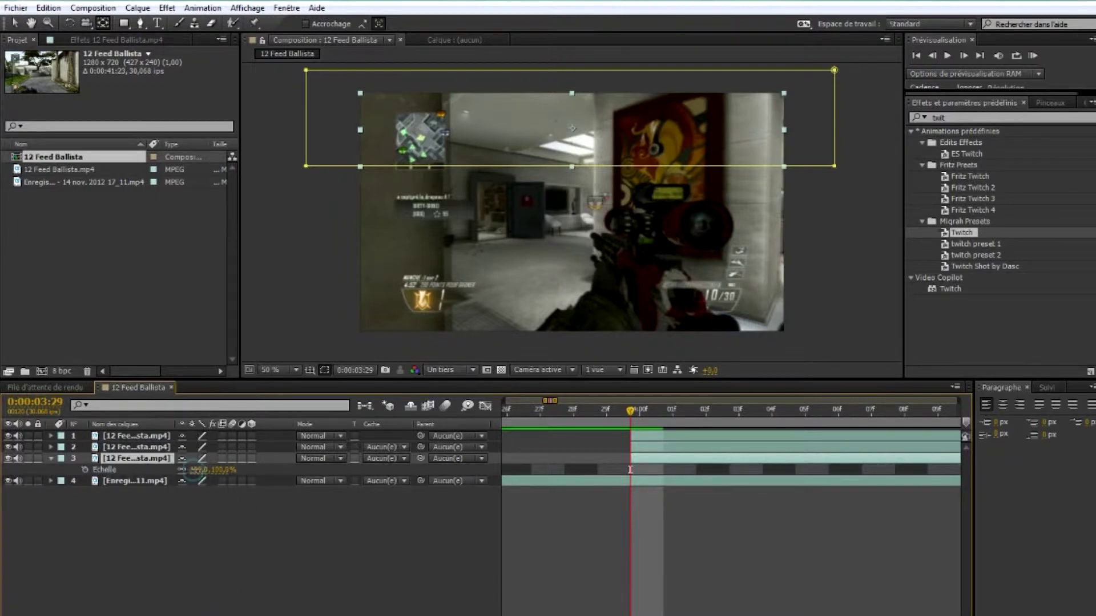
{"action": "left_click_drag", "start_coordinate": [195, 469], "coordinate": [171, 471]}
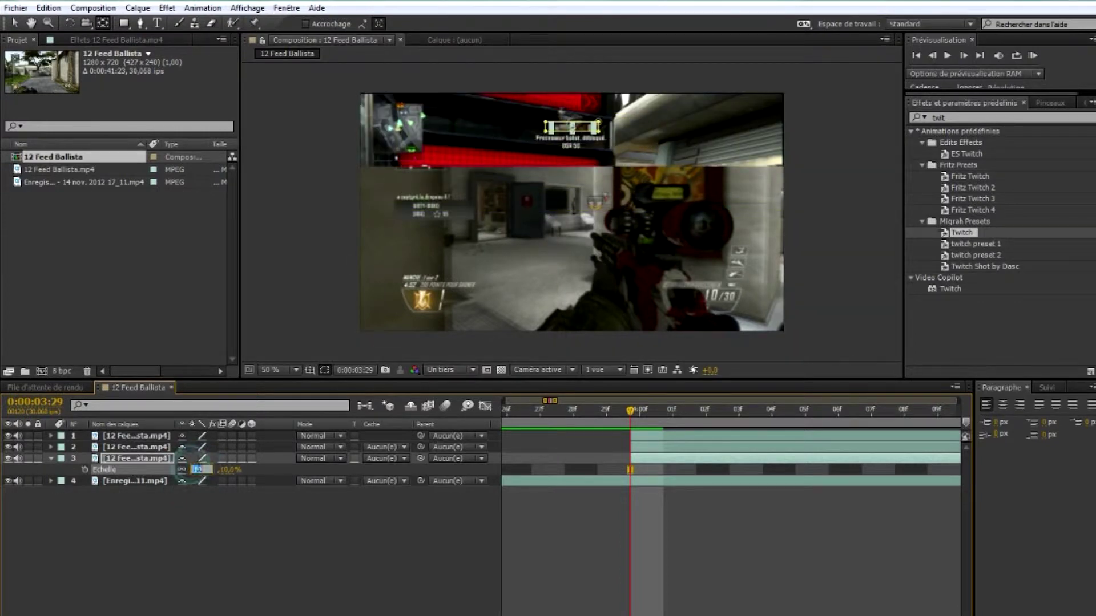
{"action": "left_click", "coordinate": [192, 511]}
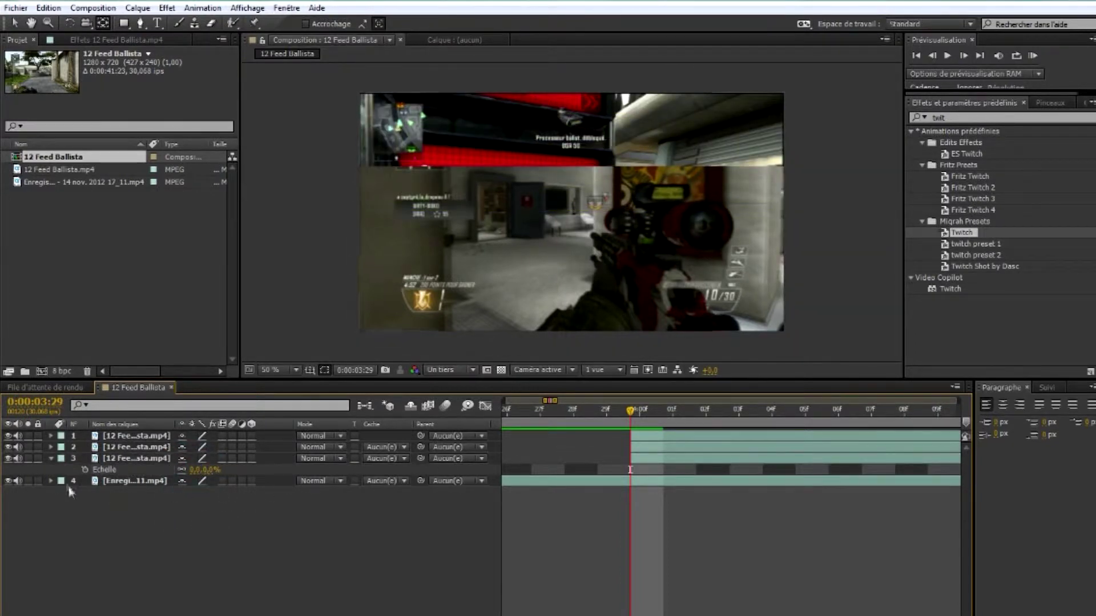
{"action": "left_click", "coordinate": [84, 470]}
Add a scale keyframe of 80% to the upper-band layer at 0:00:04:03
{"action": "left_click_drag", "start_coordinate": [632, 409], "coordinate": [762, 411]}
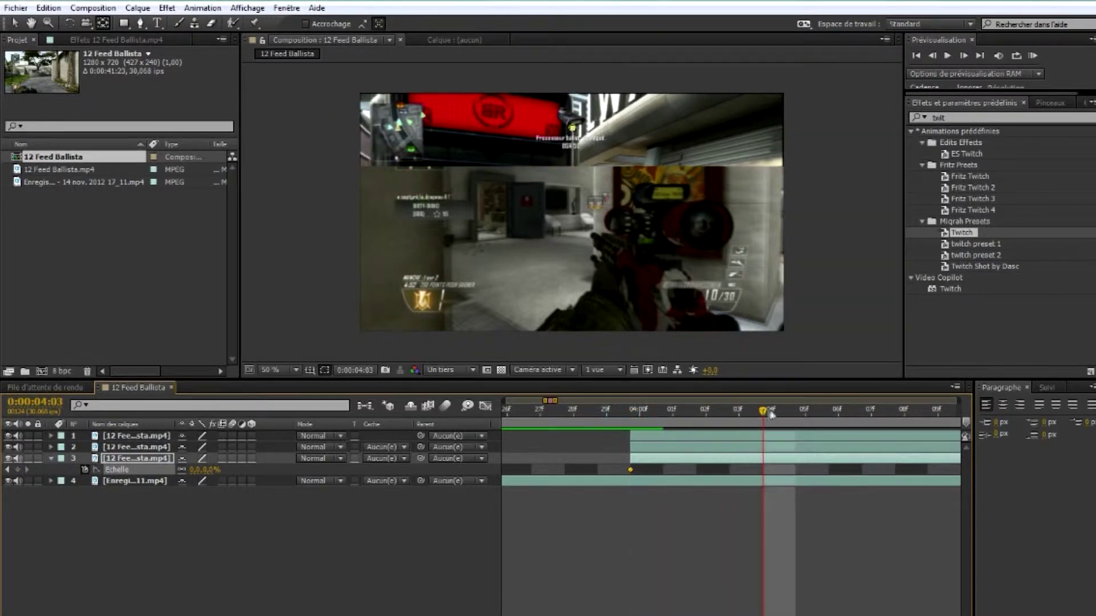
{"action": "left_click", "coordinate": [196, 470]}
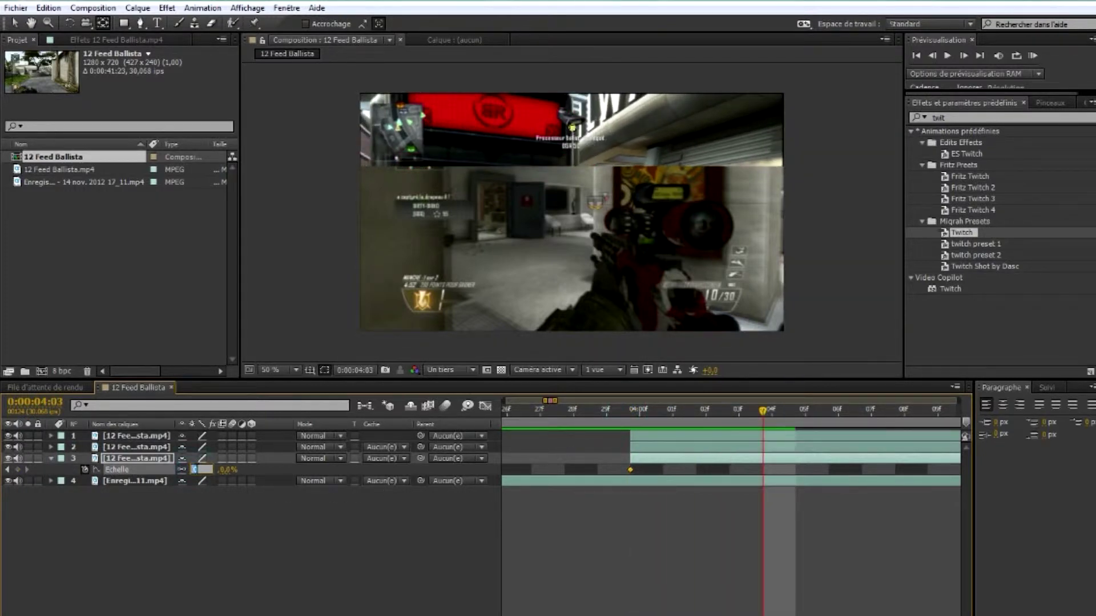
{"action": "type", "text": "80"}
{"action": "left_click", "coordinate": [196, 508]}
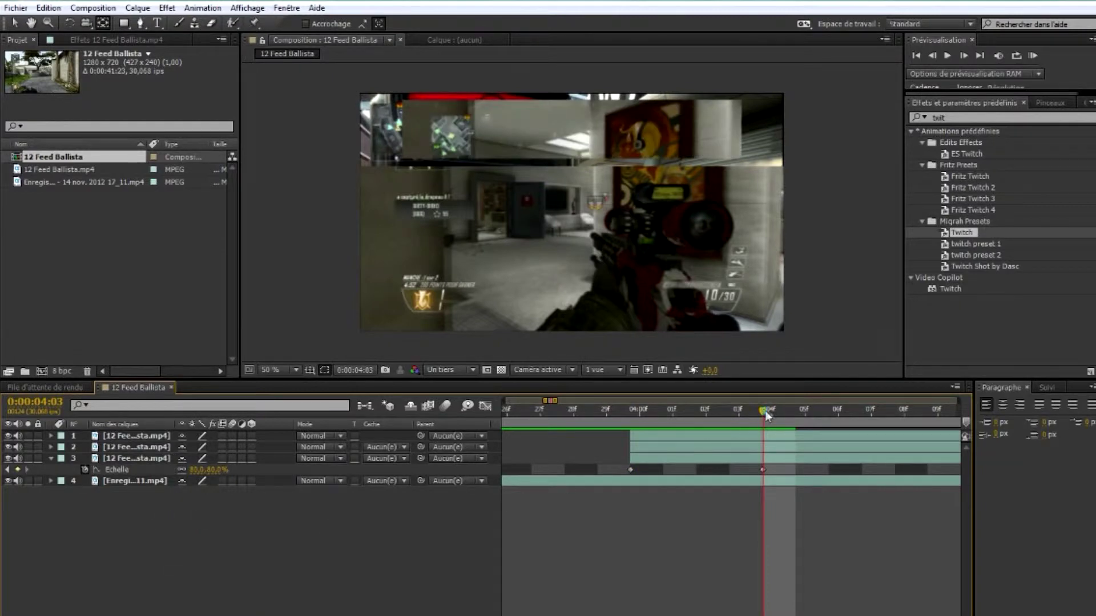
Add a scale keyframe of 100% to the upper-band layer at 0:00:04:05
{"action": "left_click_drag", "start_coordinate": [765, 412], "coordinate": [832, 412]}
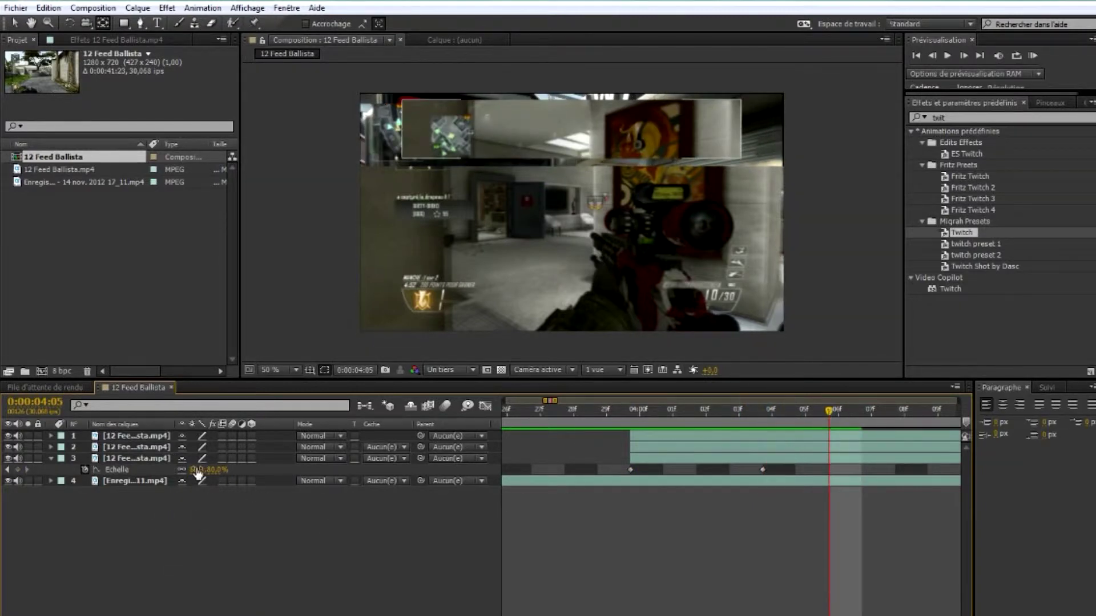
{"action": "left_click", "coordinate": [195, 470]}
{"action": "type", "text": "100"}
{"action": "left_click", "coordinate": [179, 532]}
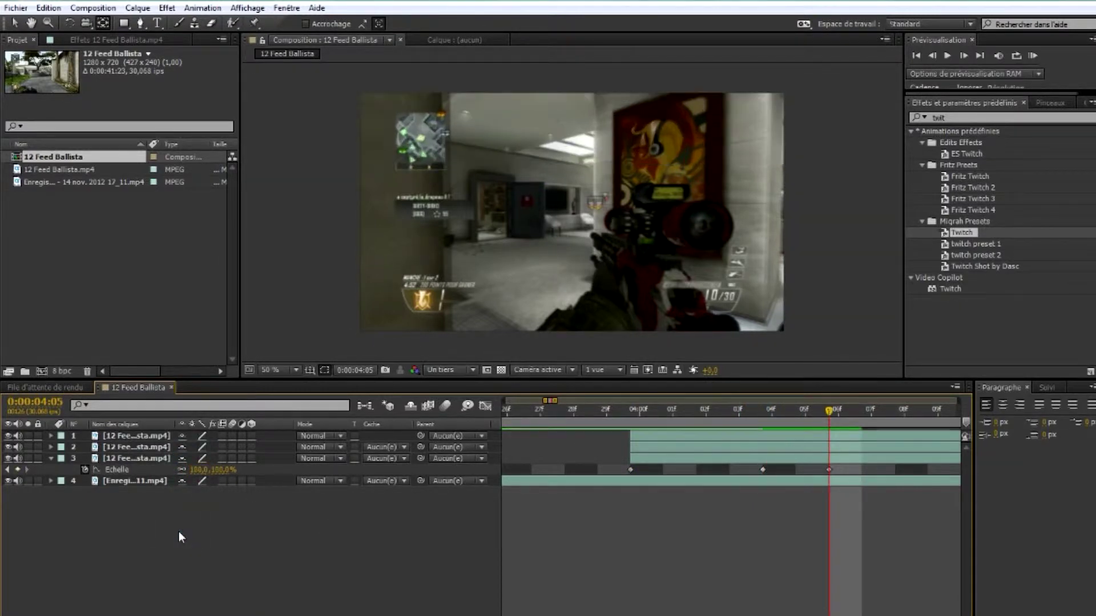
Copy the upper-band layer's three scale keyframes and paste them onto the middle-band layer starting at 0:00:04:03
{"action": "key", "text": "minus"}
{"action": "key", "text": "minus"}
{"action": "key", "text": "minus"}
{"action": "key", "text": "minus"}
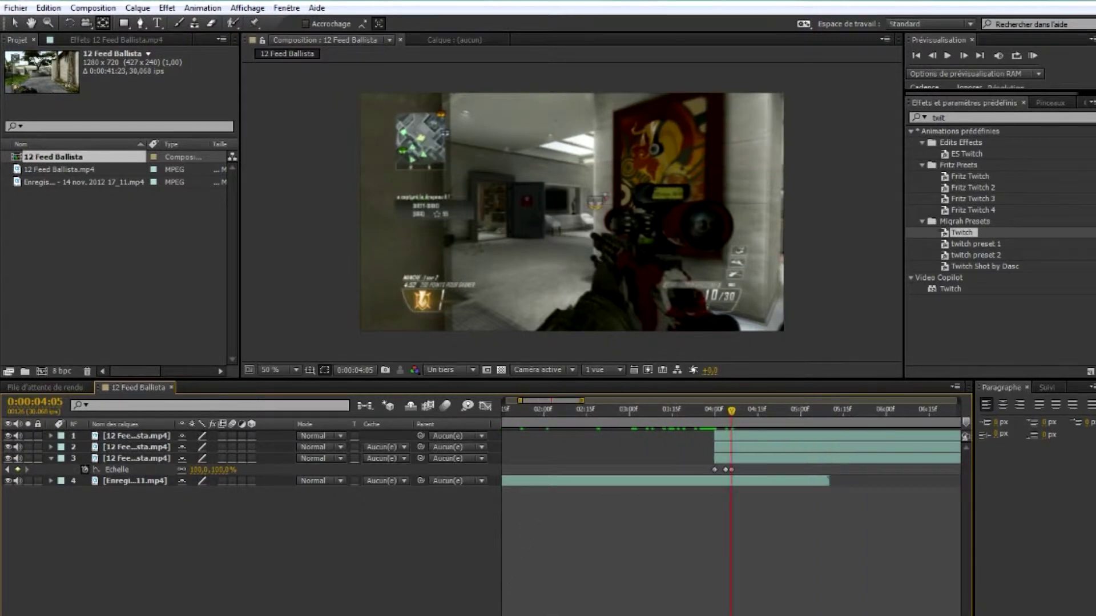
{"action": "left_click_drag", "start_coordinate": [742, 468], "coordinate": [702, 476]}
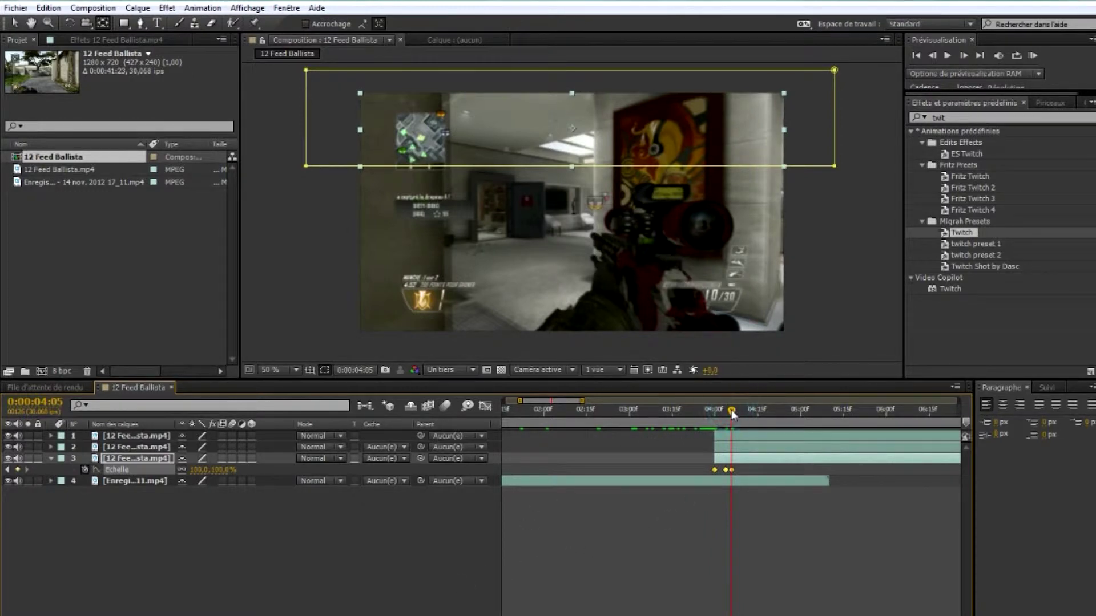
{"action": "left_click_drag", "start_coordinate": [730, 410], "coordinate": [724, 412]}
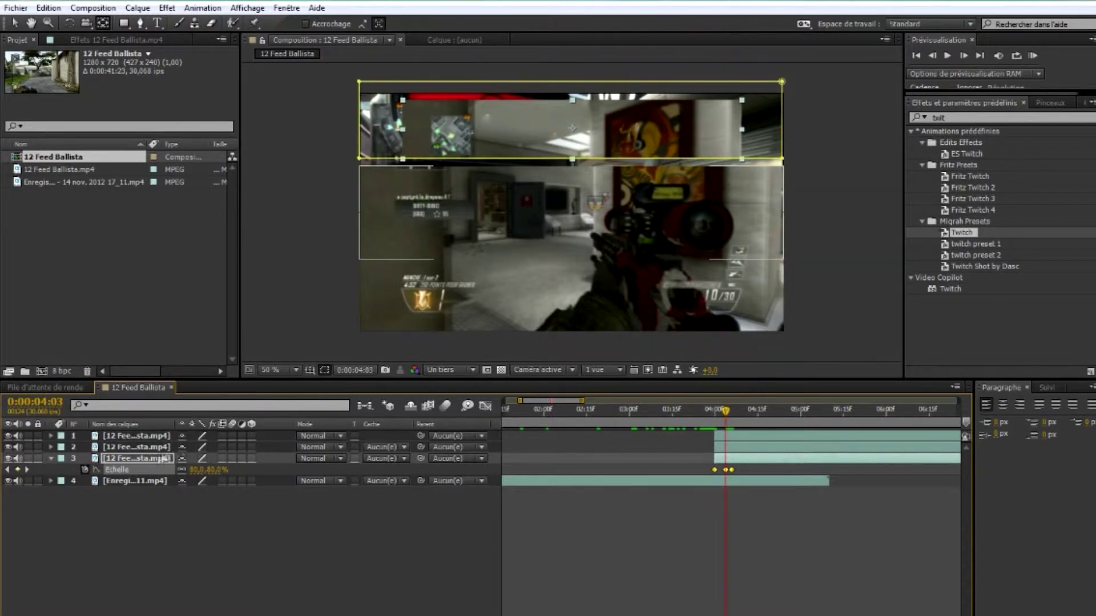
{"action": "left_click", "coordinate": [123, 448]}
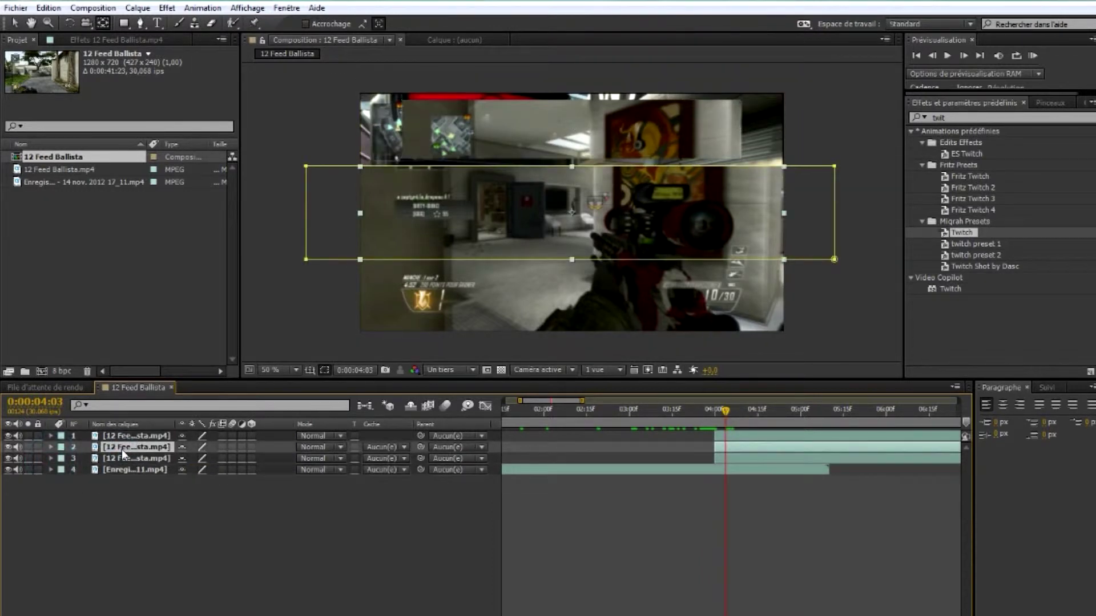
{"action": "key", "text": "s"}
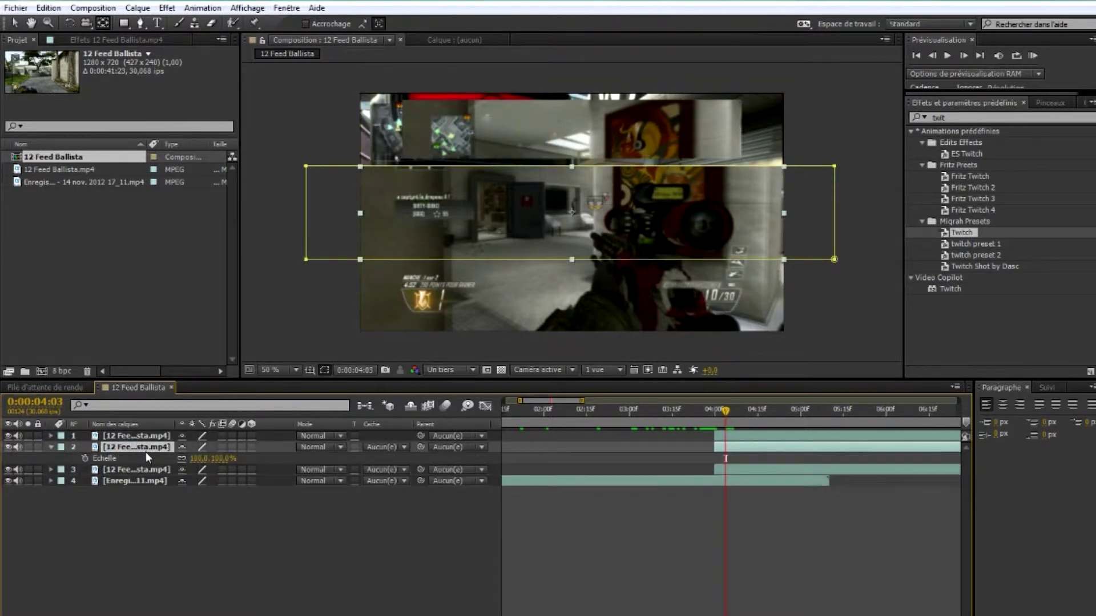
{"action": "key", "text": "ctrl+v"}
Paste the copied scale keyframes onto the lower-band layer starting at 0:00:04:07
{"action": "left_click", "coordinate": [131, 434]}
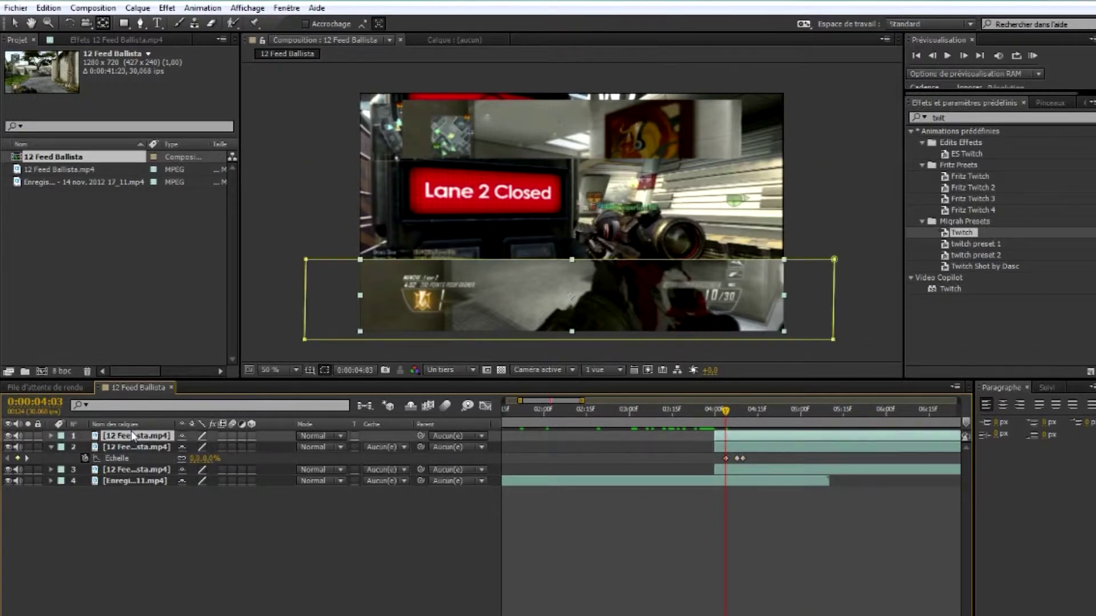
{"action": "key", "text": "s"}
{"action": "left_click_drag", "start_coordinate": [726, 411], "coordinate": [737, 411]}
{"action": "key", "text": "ctrl+v"}
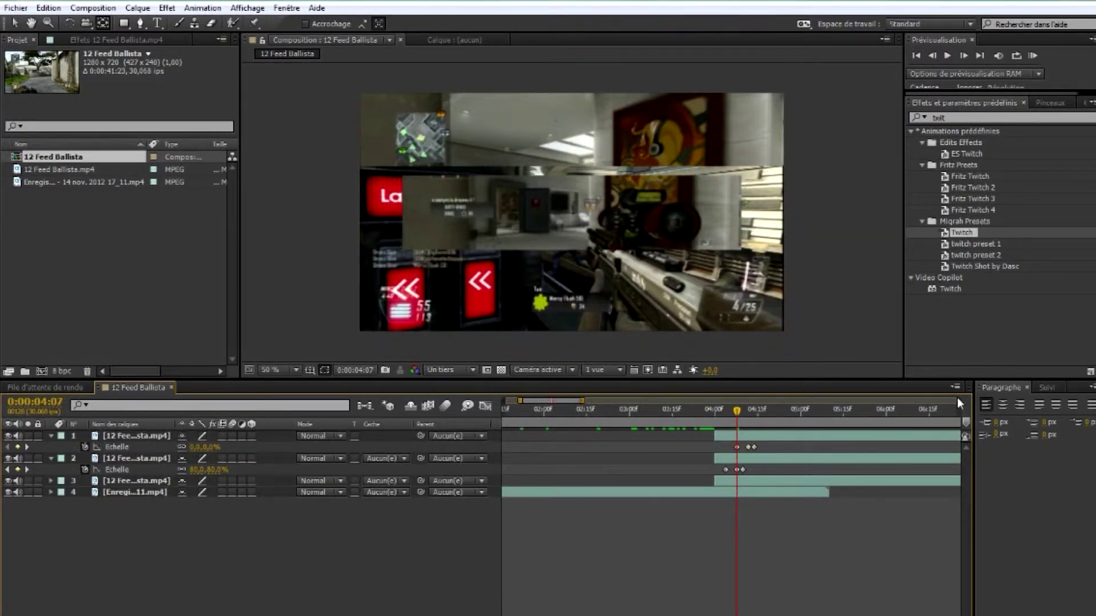
Limit the work area to the stretch around the transition and play a RAM preview of it
{"action": "left_click_drag", "start_coordinate": [539, 615], "coordinate": [477, 600]}
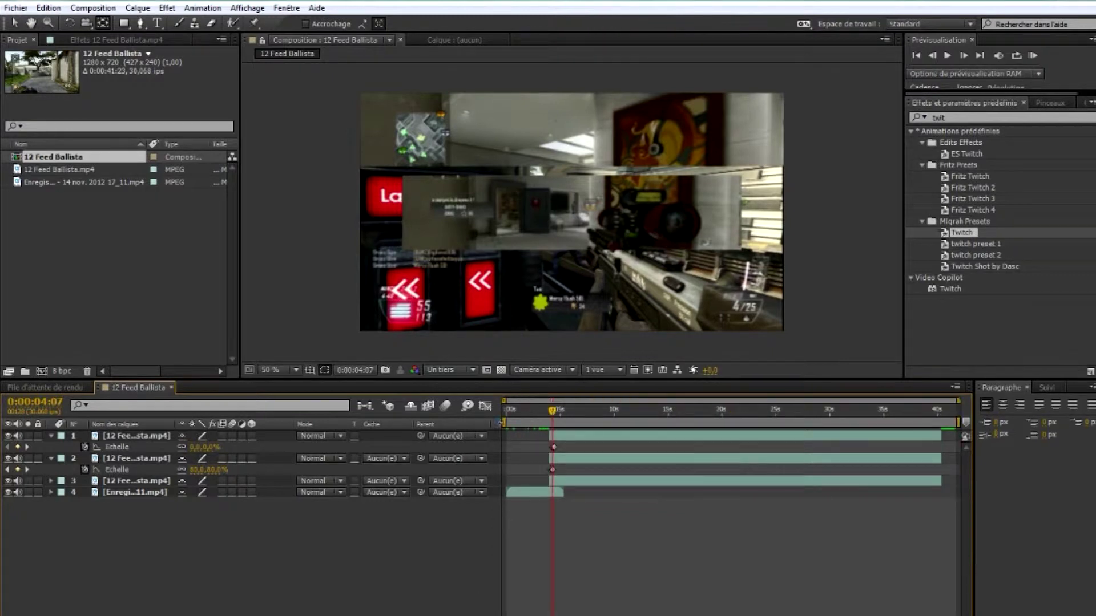
{"action": "left_click_drag", "start_coordinate": [505, 423], "coordinate": [558, 428]}
{"action": "left_click", "coordinate": [1032, 56]}
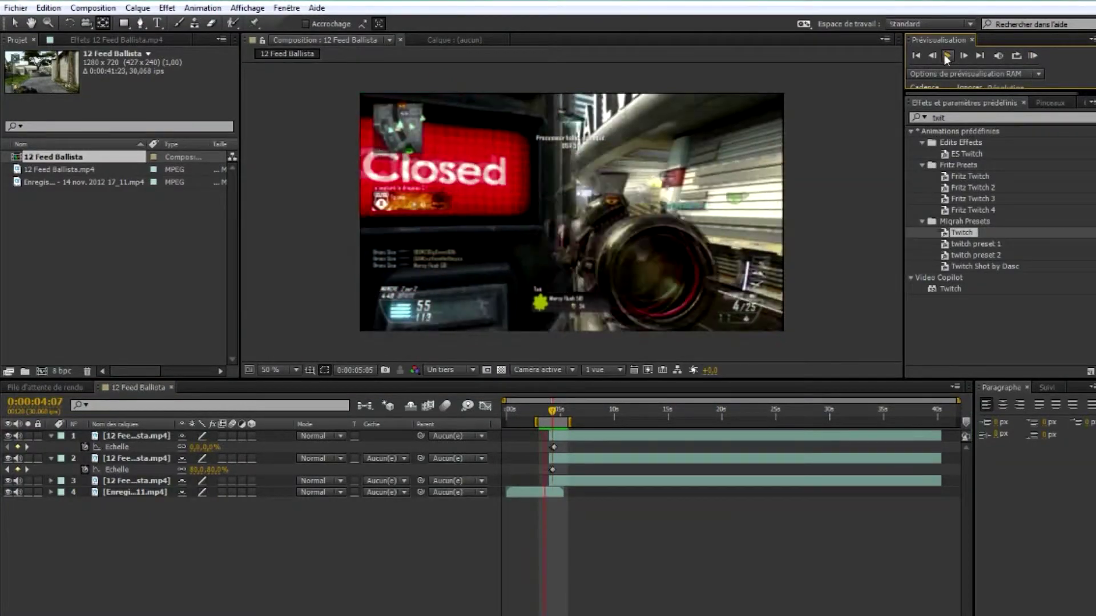
{"action": "left_click", "coordinate": [946, 56]}
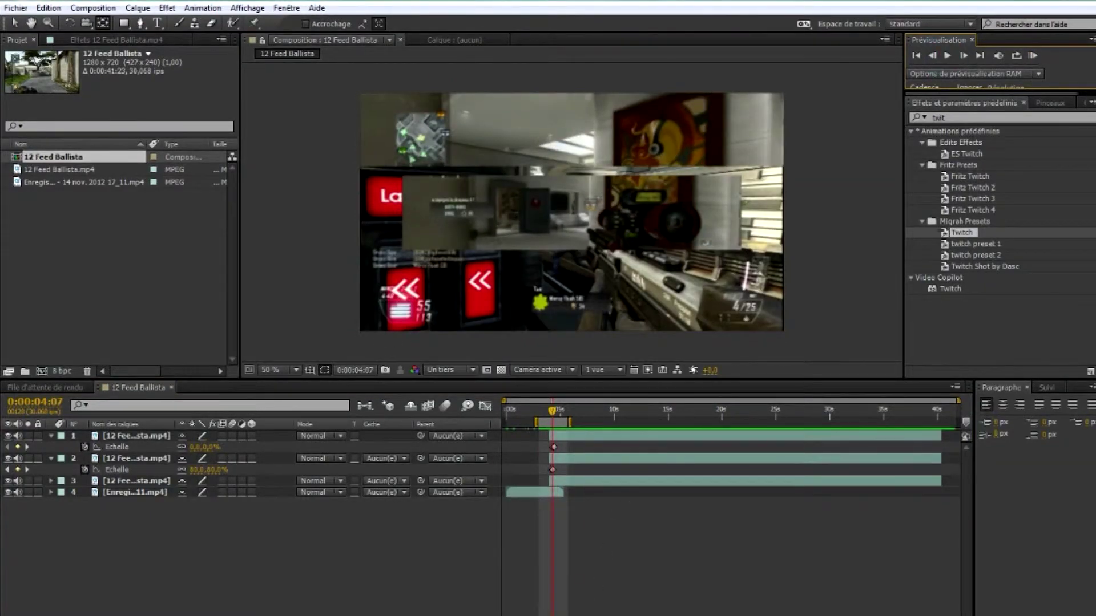
Reveal the upper-band layer's scale keyframes and shift the 80% and 100% keyframes of all three band layers two frames later
{"action": "left_click_drag", "start_coordinate": [518, 615], "coordinate": [541, 615]}
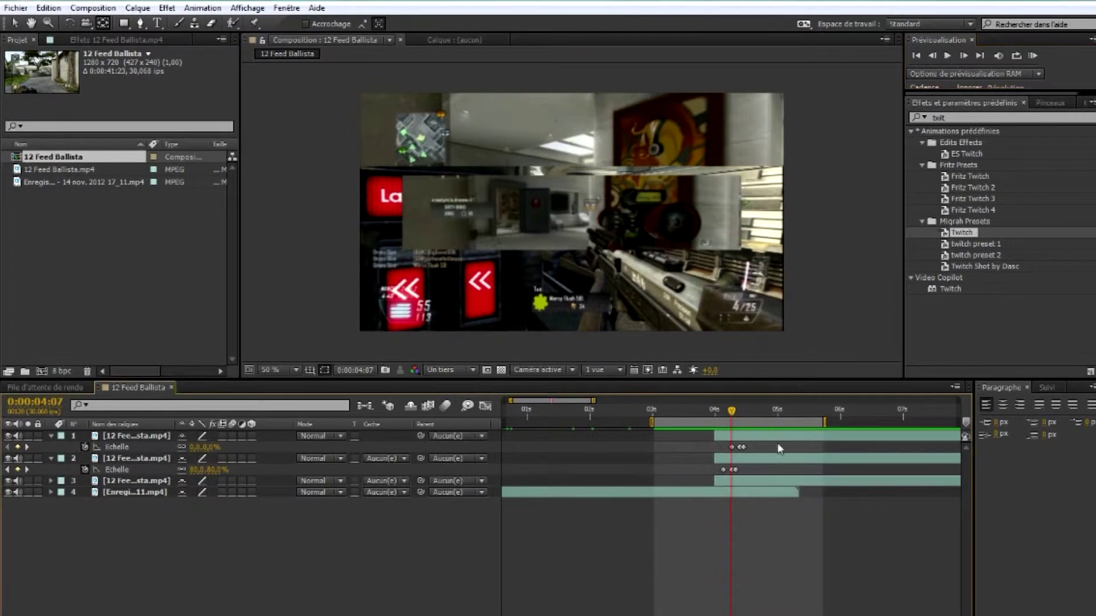
{"action": "left_click", "coordinate": [124, 481]}
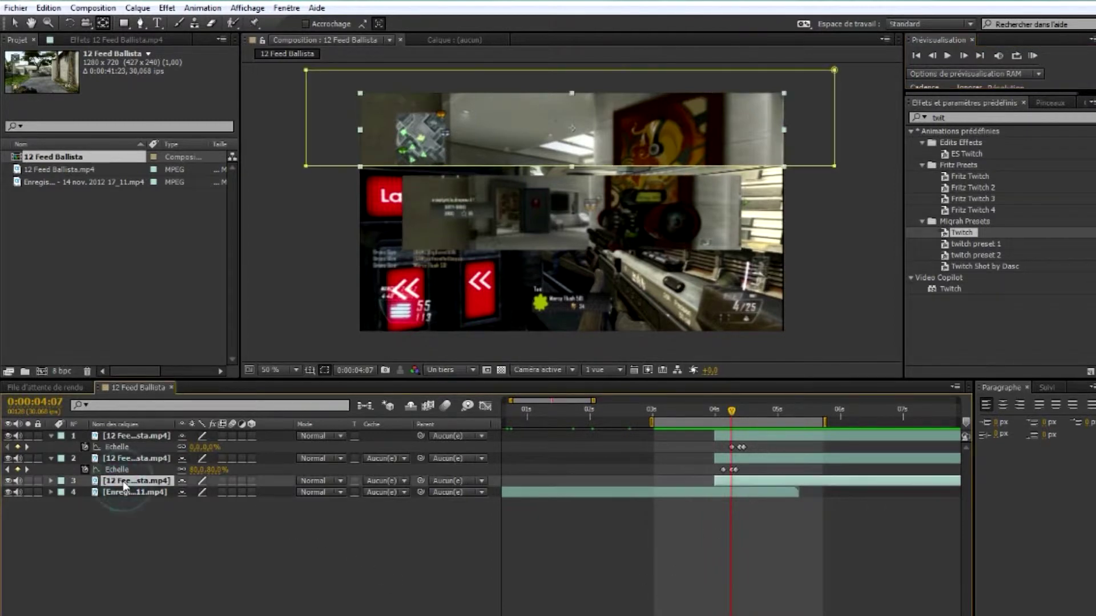
{"action": "key", "text": "s"}
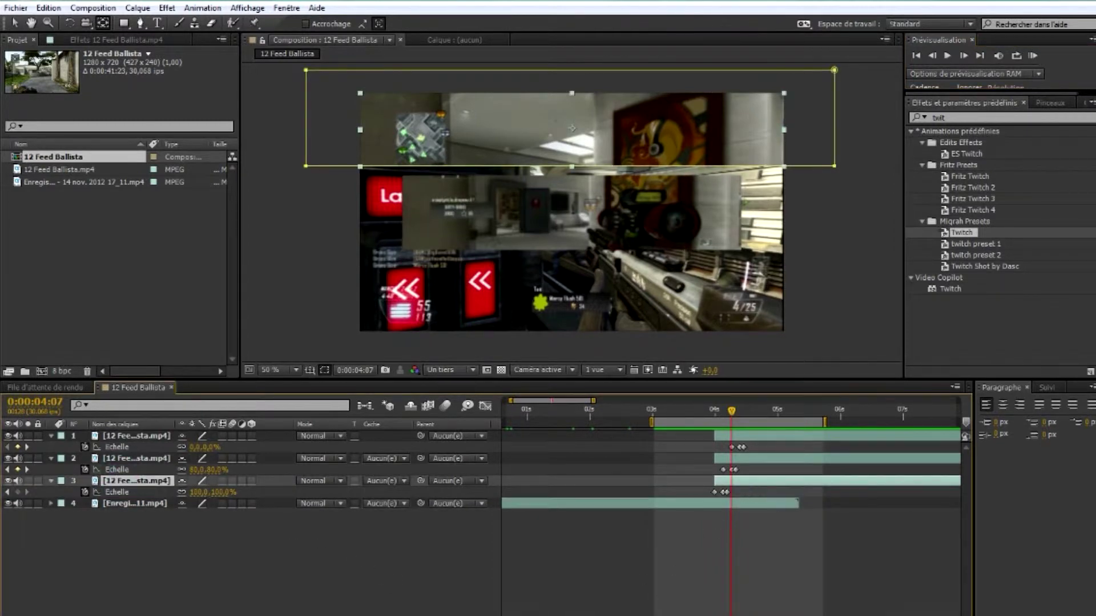
{"action": "left_click_drag", "start_coordinate": [541, 615], "coordinate": [553, 615]}
{"action": "left_click_drag", "start_coordinate": [812, 444], "coordinate": [737, 475]}
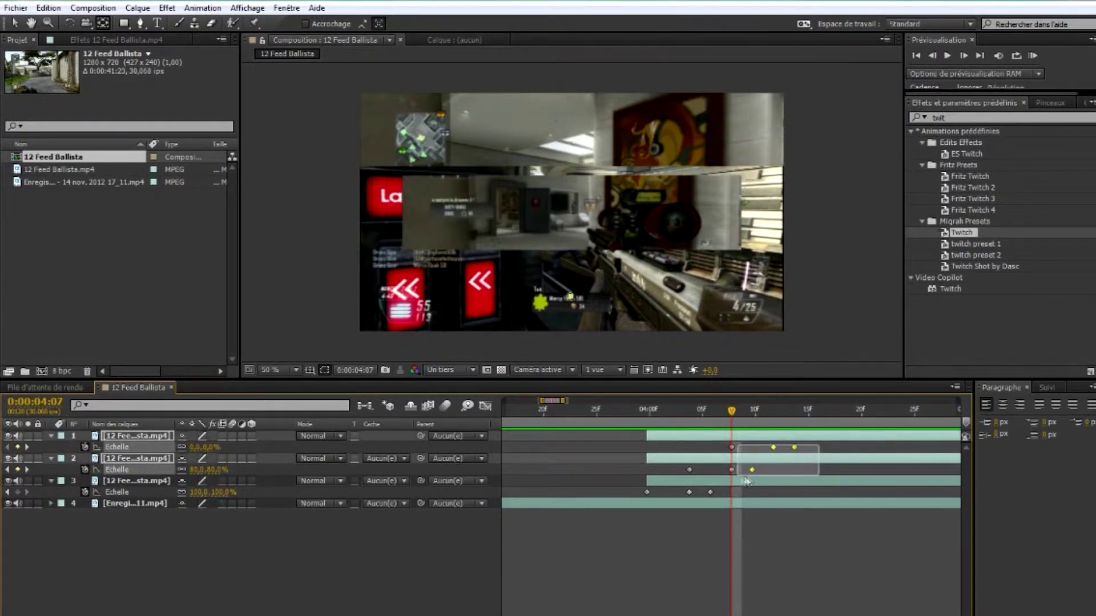
{"action": "left_click", "coordinate": [732, 470], "text": "shift"}
{"action": "left_click", "coordinate": [710, 492], "text": "shift"}
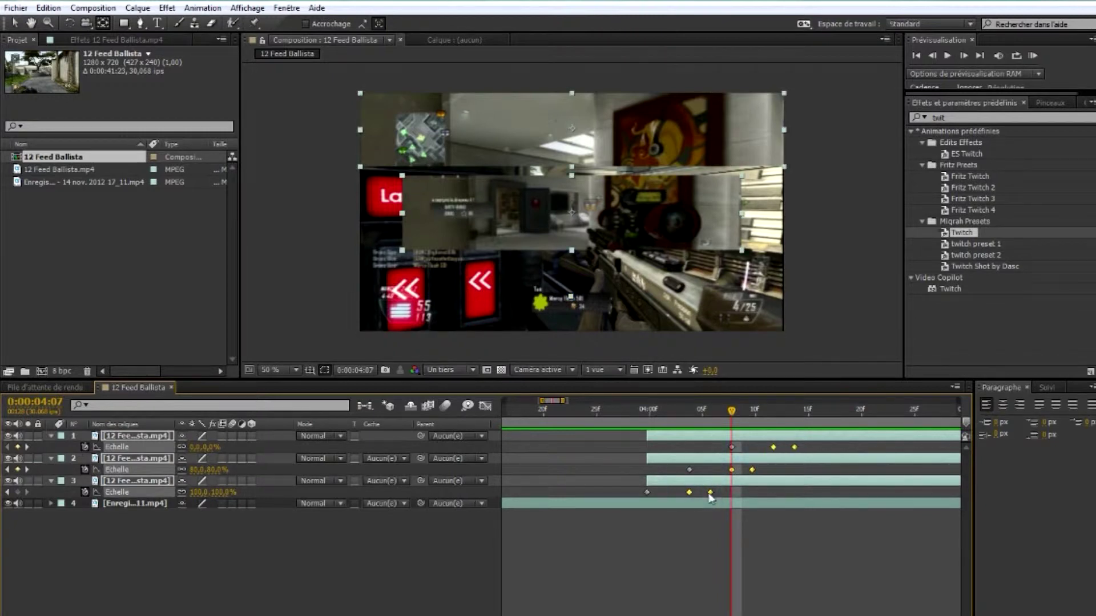
{"action": "left_click_drag", "start_coordinate": [711, 493], "coordinate": [735, 493]}
{"action": "left_click", "coordinate": [828, 448]}
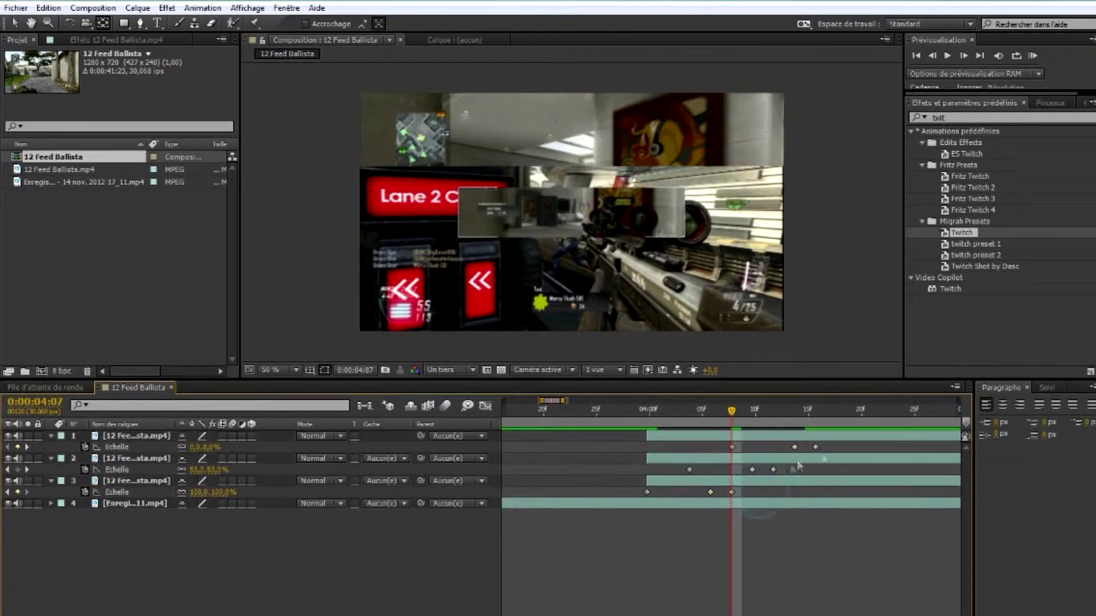
Shift only the final 100% scale keyframe of each of the three band layers one frame later
{"action": "left_click", "coordinate": [816, 447]}
{"action": "left_click", "coordinate": [773, 470], "text": "shift"}
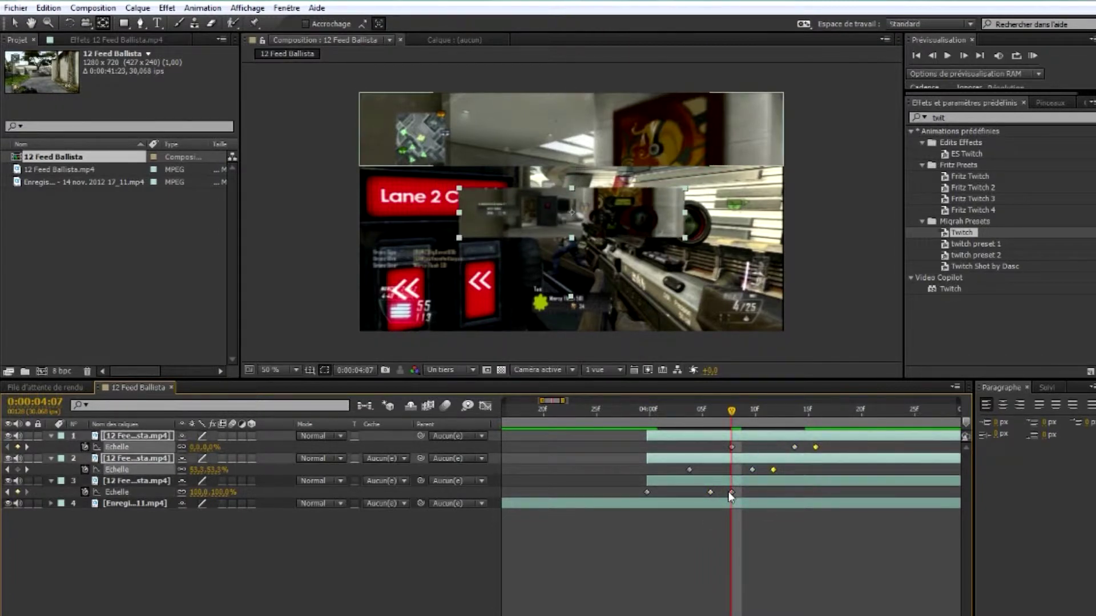
{"action": "left_click", "coordinate": [732, 492], "text": "shift"}
{"action": "double_click", "coordinate": [732, 491]}
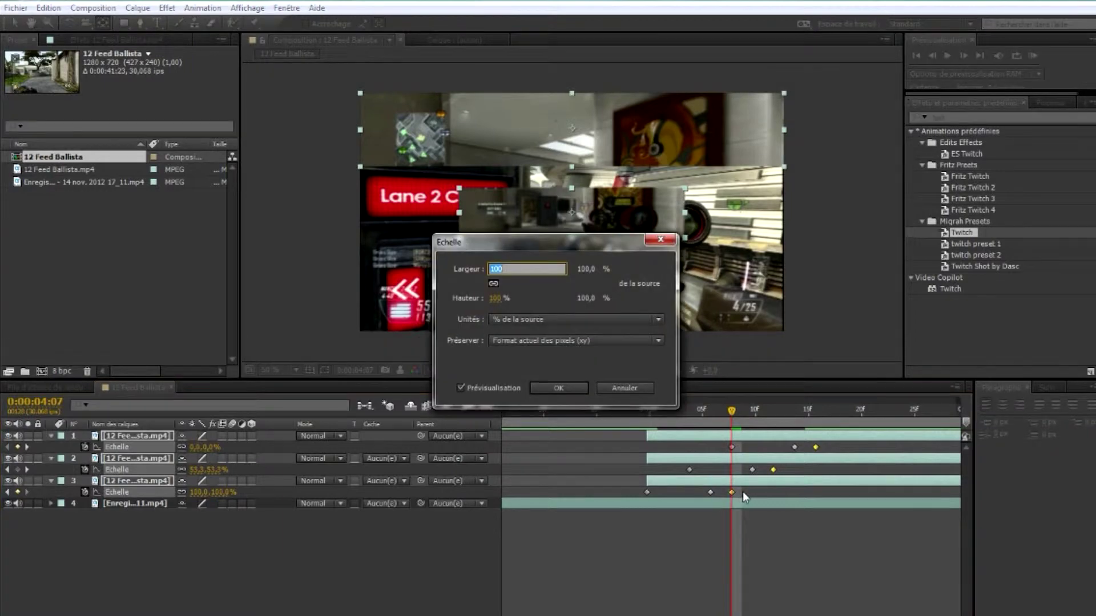
{"action": "left_click", "coordinate": [630, 389]}
{"action": "left_click_drag", "start_coordinate": [731, 492], "coordinate": [739, 491]}
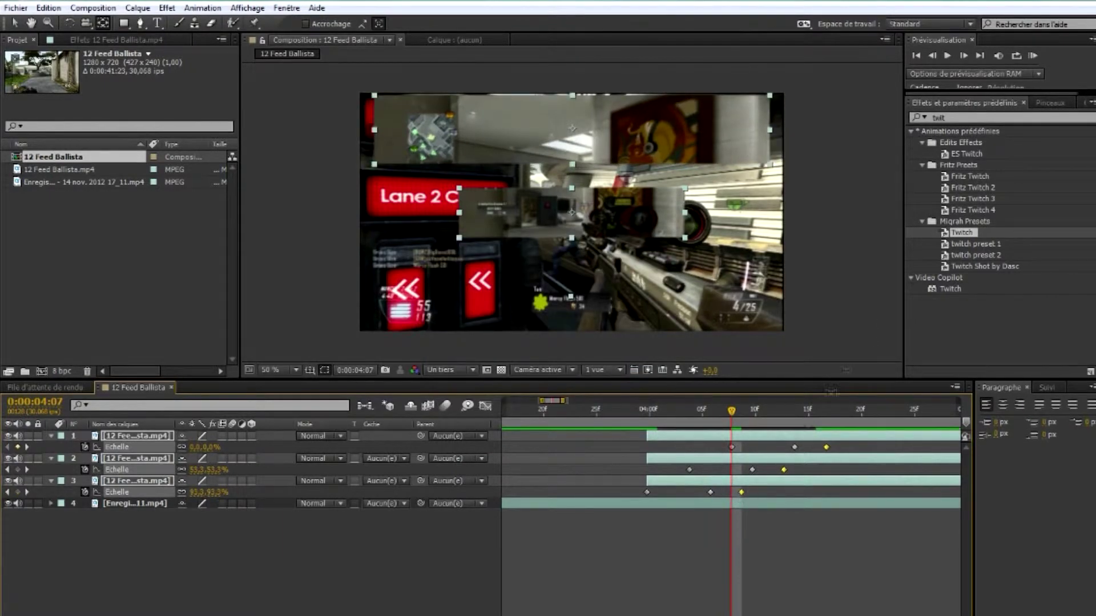
Play a RAM preview of the retimed transition and scrub to 0:00:04:11 to examine the three bands
{"action": "left_click", "coordinate": [1032, 56]}
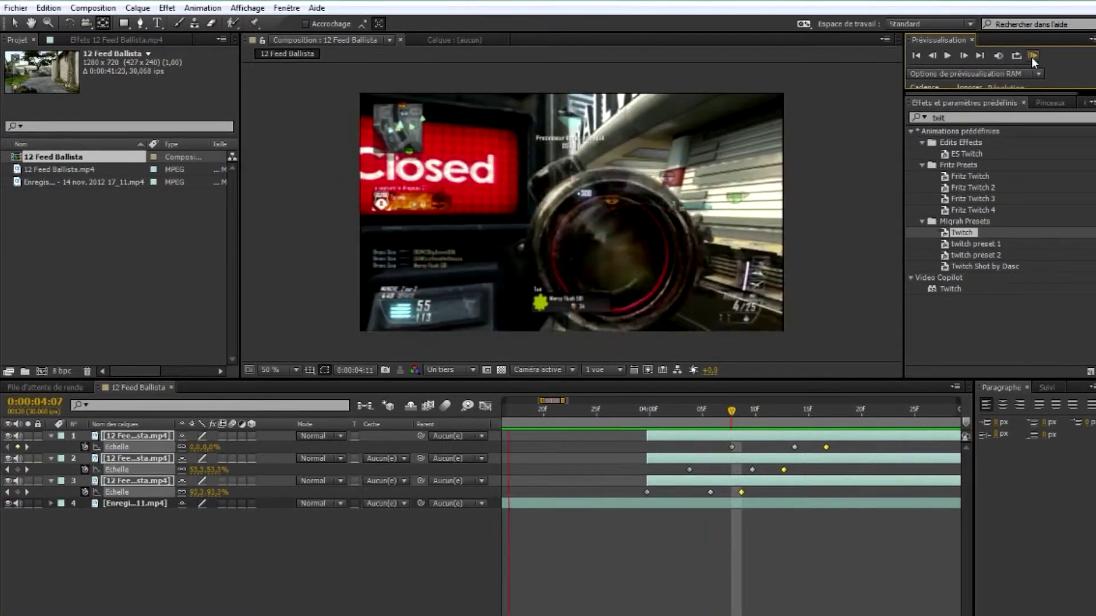
{"action": "left_click", "coordinate": [945, 56]}
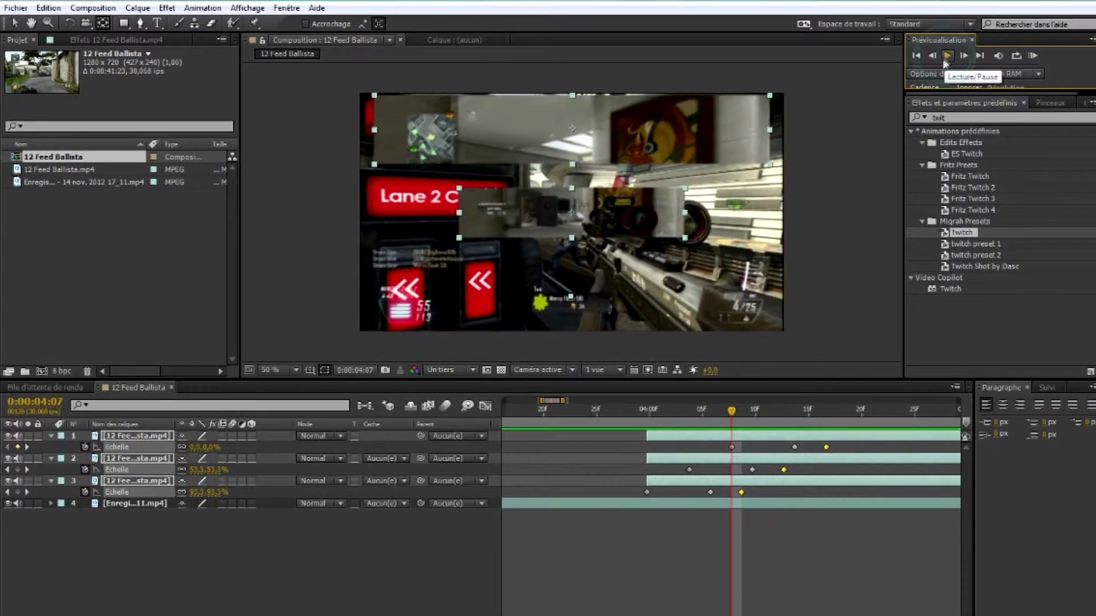
{"action": "left_click_drag", "start_coordinate": [733, 420], "coordinate": [773, 421]}
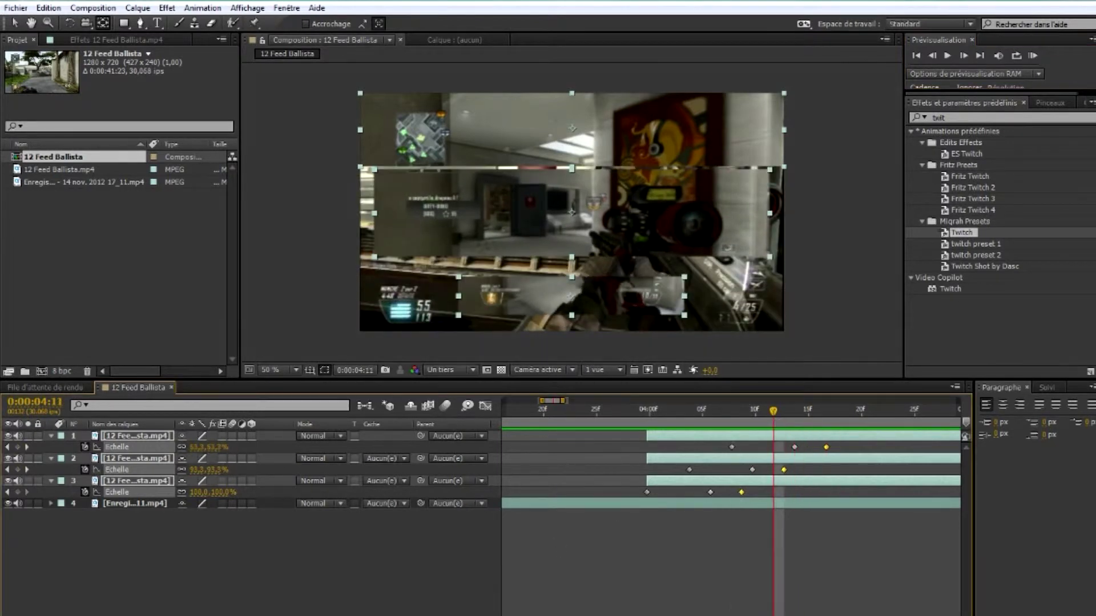
Deselect the keyframes, move the current time to 0:00:04:16 and collapse the scale properties of the three band layers
{"action": "key", "text": "minus"}
{"action": "key", "text": "minus"}
{"action": "key", "text": "minus"}
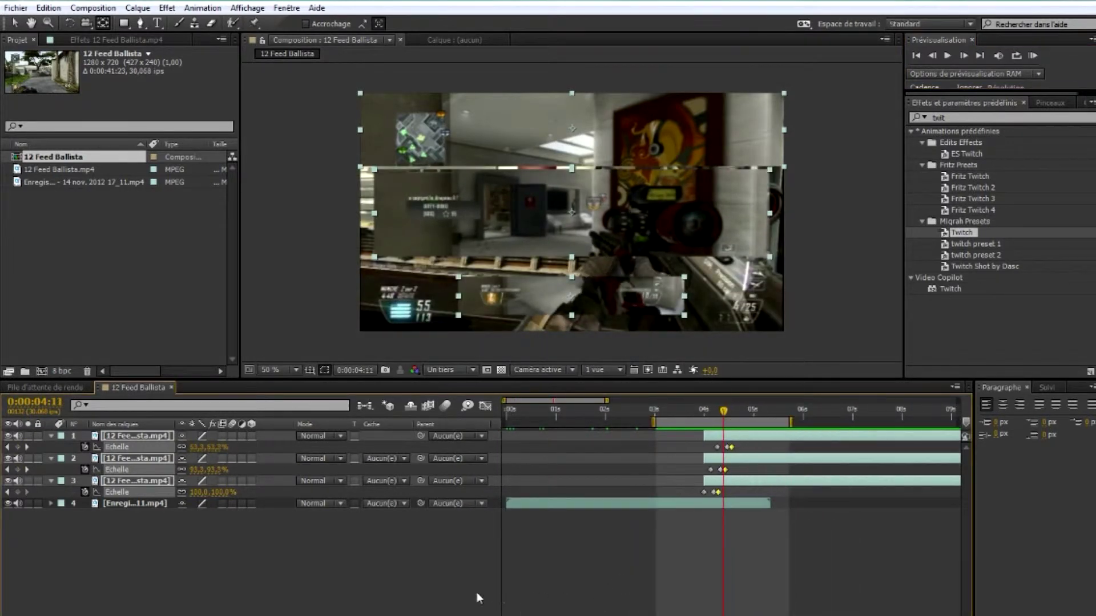
{"action": "left_click", "coordinate": [425, 598]}
{"action": "left_click_drag", "start_coordinate": [723, 415], "coordinate": [731, 417]}
{"action": "left_click", "coordinate": [208, 609]}
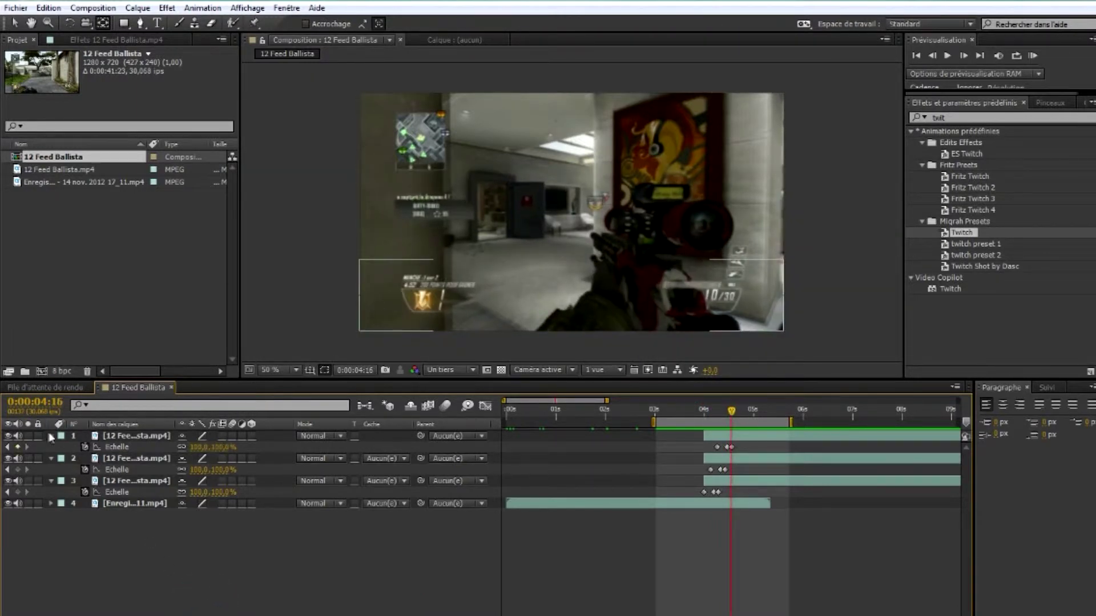
{"action": "left_click", "coordinate": [51, 436]}
{"action": "left_click", "coordinate": [51, 448]}
{"action": "left_click", "coordinate": [51, 458]}
{"action": "left_click", "coordinate": [147, 558]}
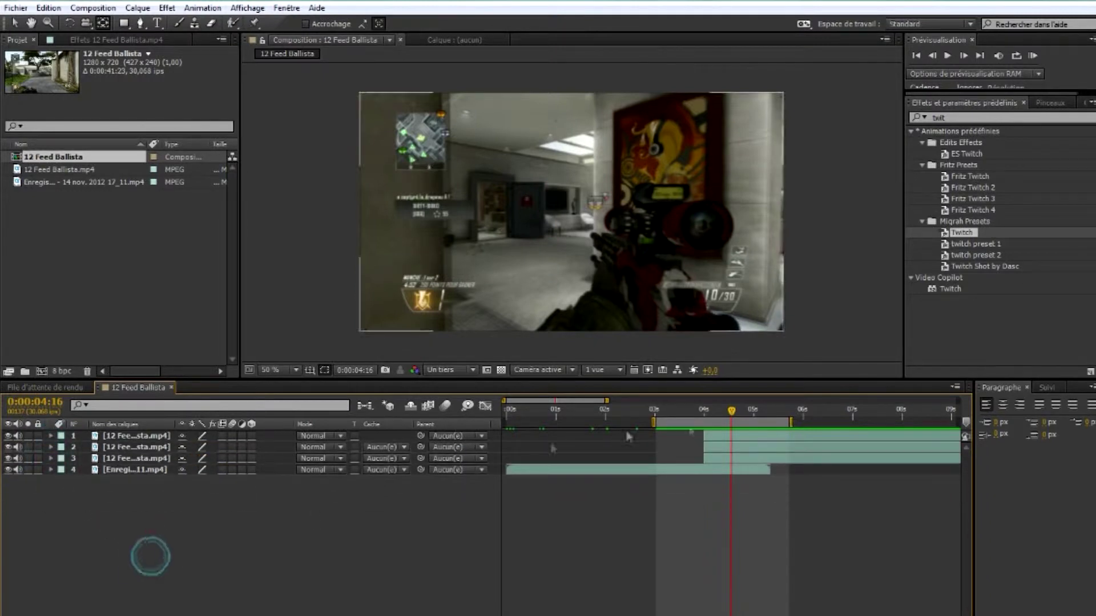
Move the current time to 0:00:03:24 and create a new adjustment layer above the band layers
{"action": "left_click_drag", "start_coordinate": [732, 414], "coordinate": [695, 419]}
{"action": "left_click", "coordinate": [138, 8]}
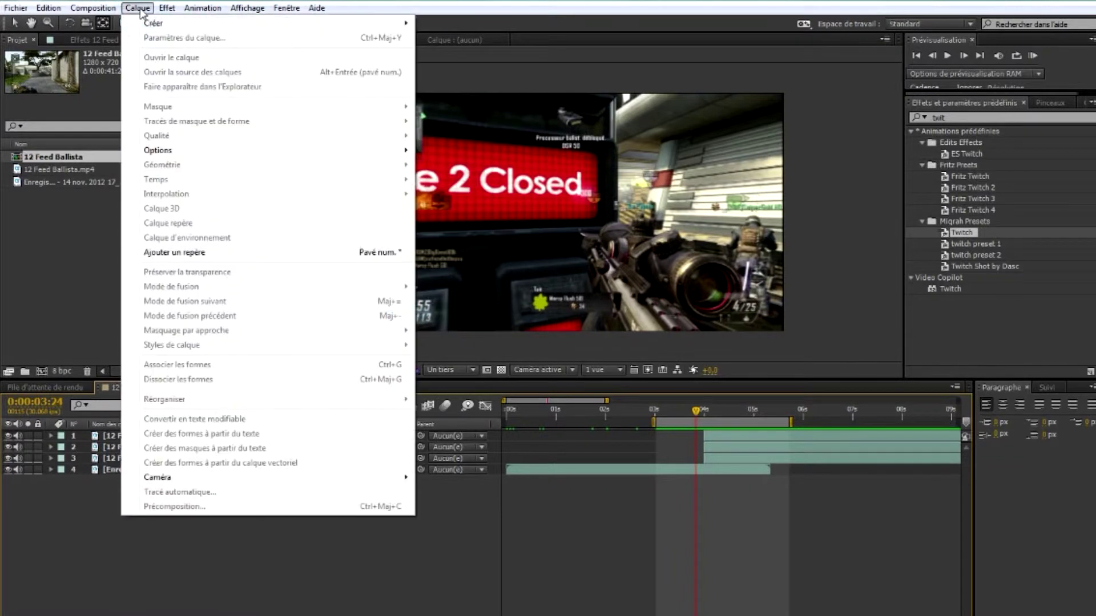
{"action": "mouse_move", "coordinate": [152, 24]}
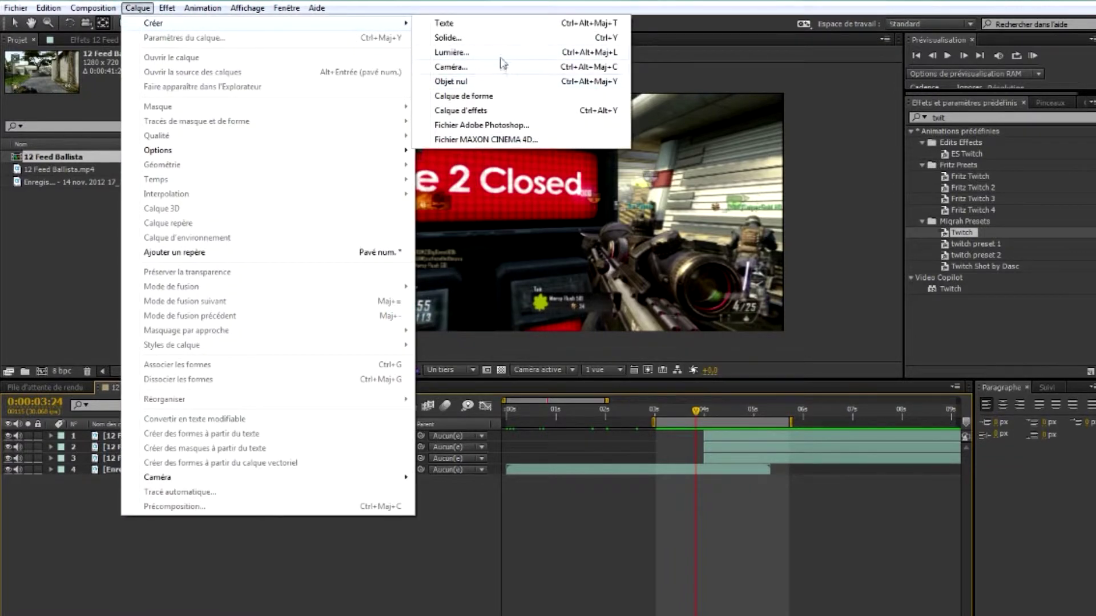
{"action": "left_click", "coordinate": [497, 110]}
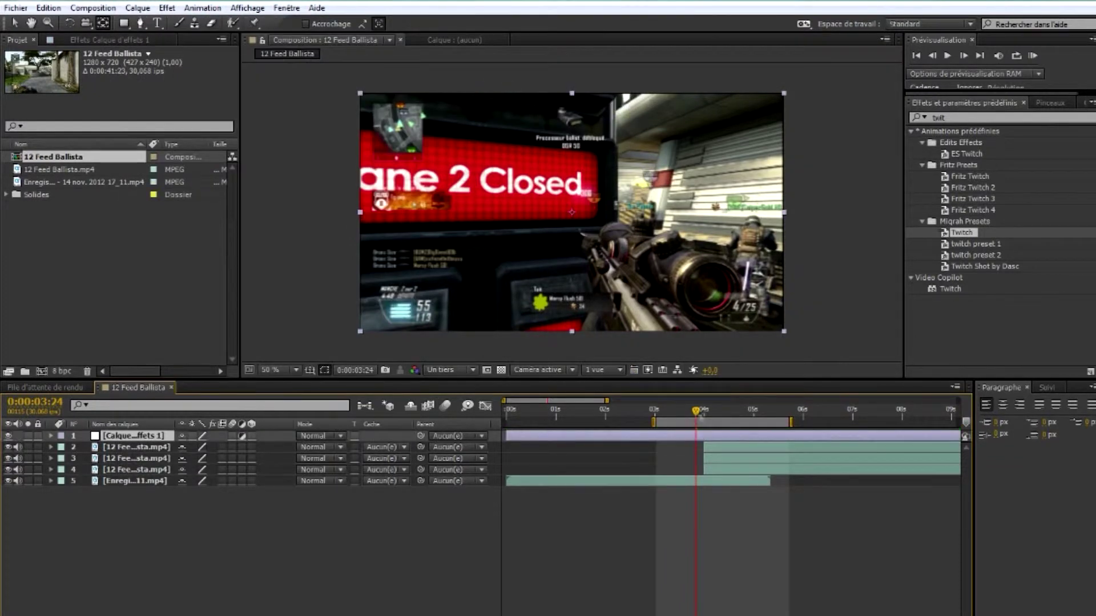
Split the adjustment layer at 0:00:03:29, delete its earlier part and move the current time to 0:00:04:07
{"action": "left_click_drag", "start_coordinate": [698, 411], "coordinate": [707, 420]}
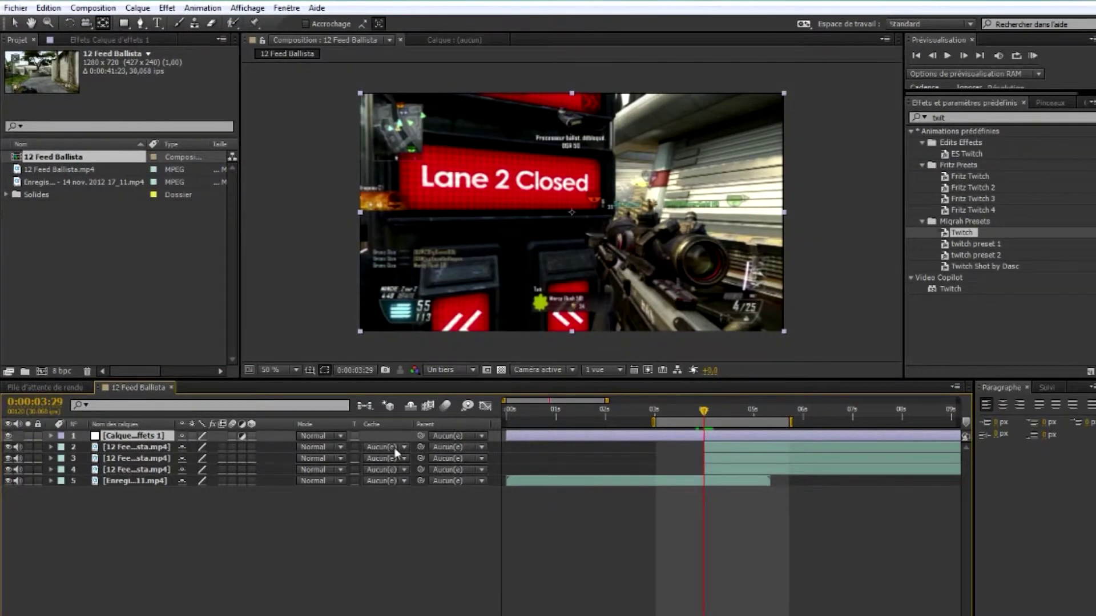
{"action": "key", "text": "ctrl+shift+d"}
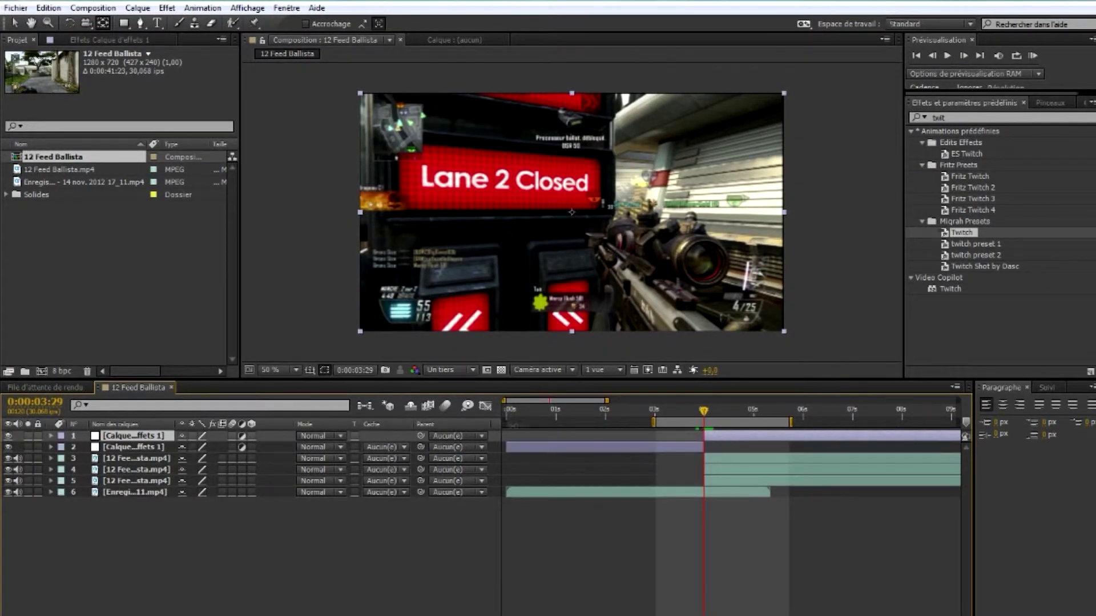
{"action": "left_click", "coordinate": [579, 447]}
{"action": "key", "text": "Delete"}
{"action": "left_click_drag", "start_coordinate": [705, 418], "coordinate": [717, 418]}
{"action": "key", "text": "ctrl+a"}
{"action": "key", "text": "ctrl+shift+d"}
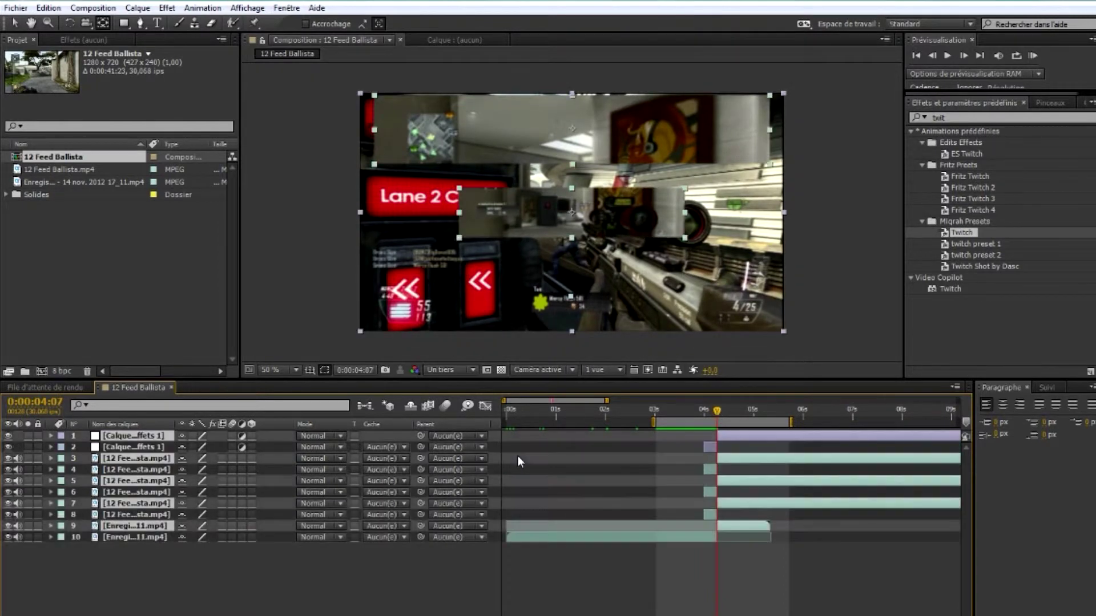
{"action": "key", "text": "Delete"}
Split only the adjustment layer at 0:00:04:07 and delete the part after the cut
{"action": "left_click", "coordinate": [64, 437]}
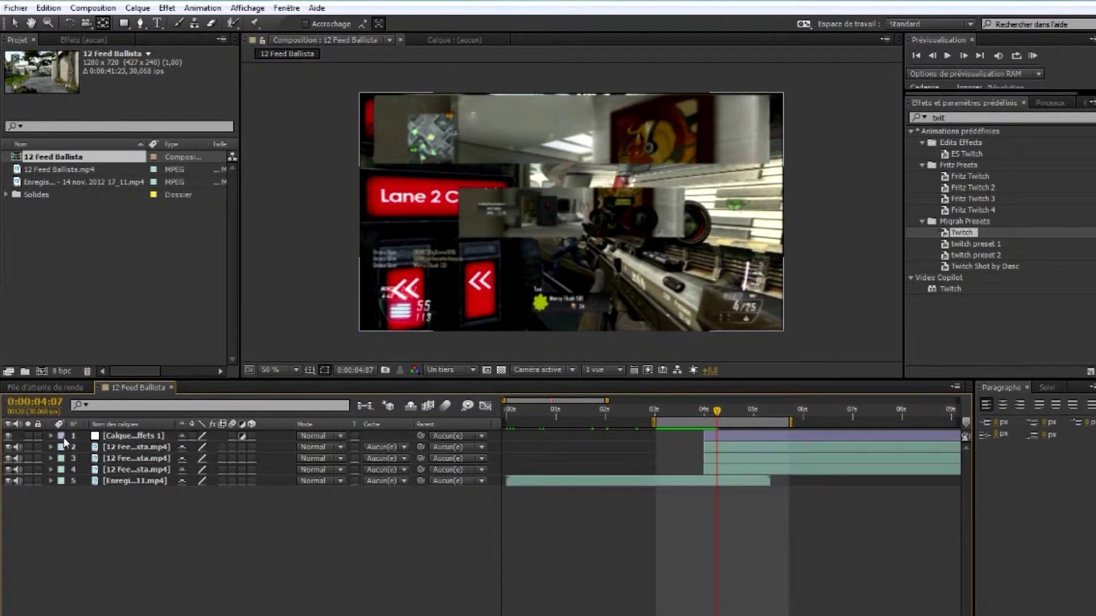
{"action": "key", "text": "ctrl+shift+d"}
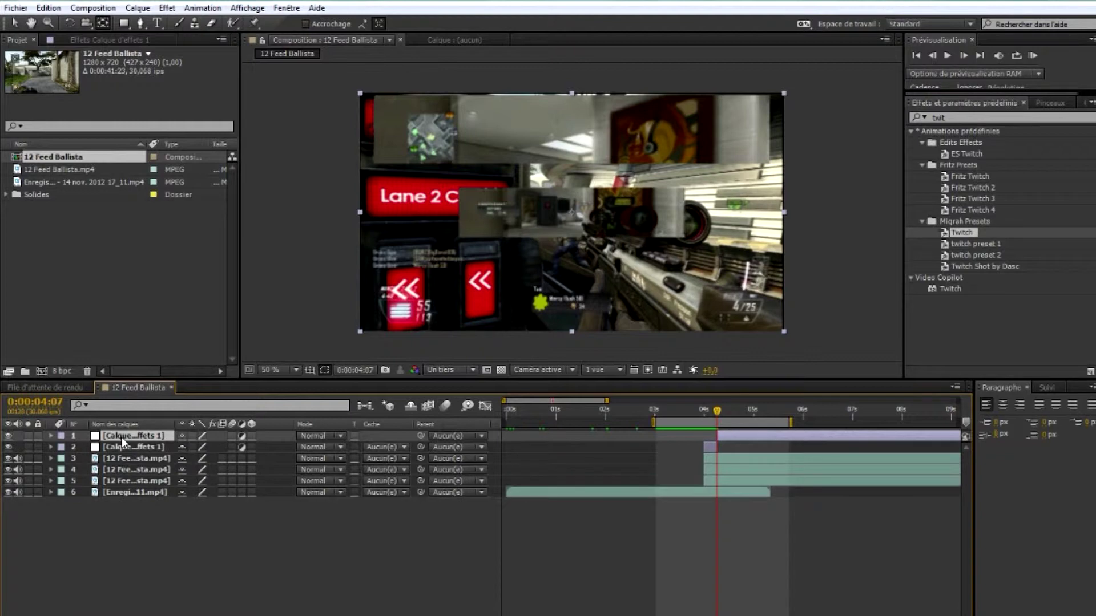
{"action": "key", "text": "Delete"}
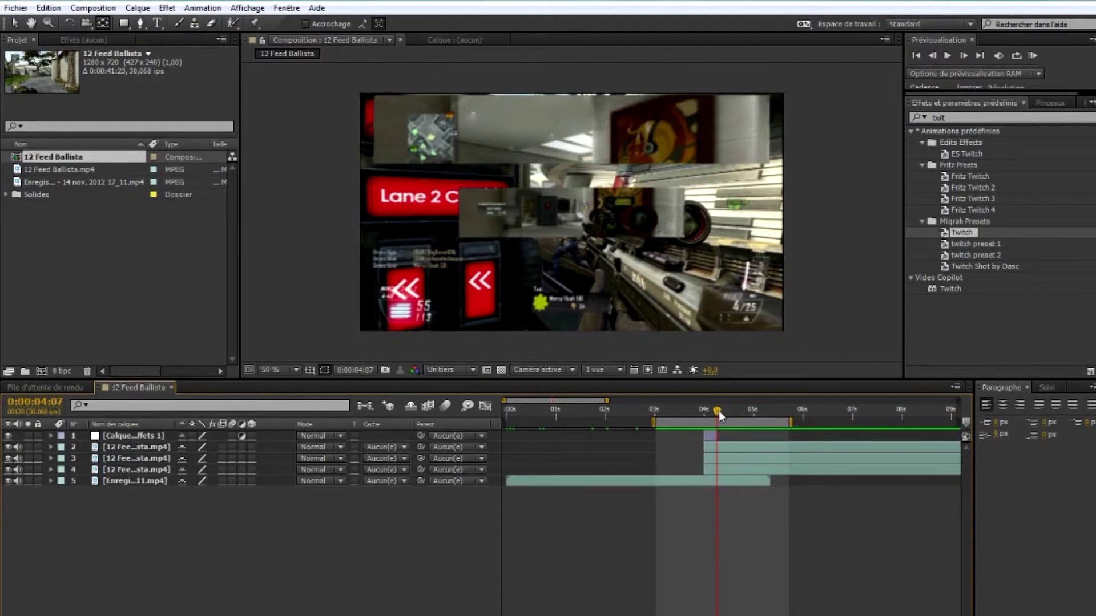
Apply the Video Copilot Twitch effect to the short adjustment layer and clear the effects search
{"action": "left_click_drag", "start_coordinate": [718, 409], "coordinate": [712, 411]}
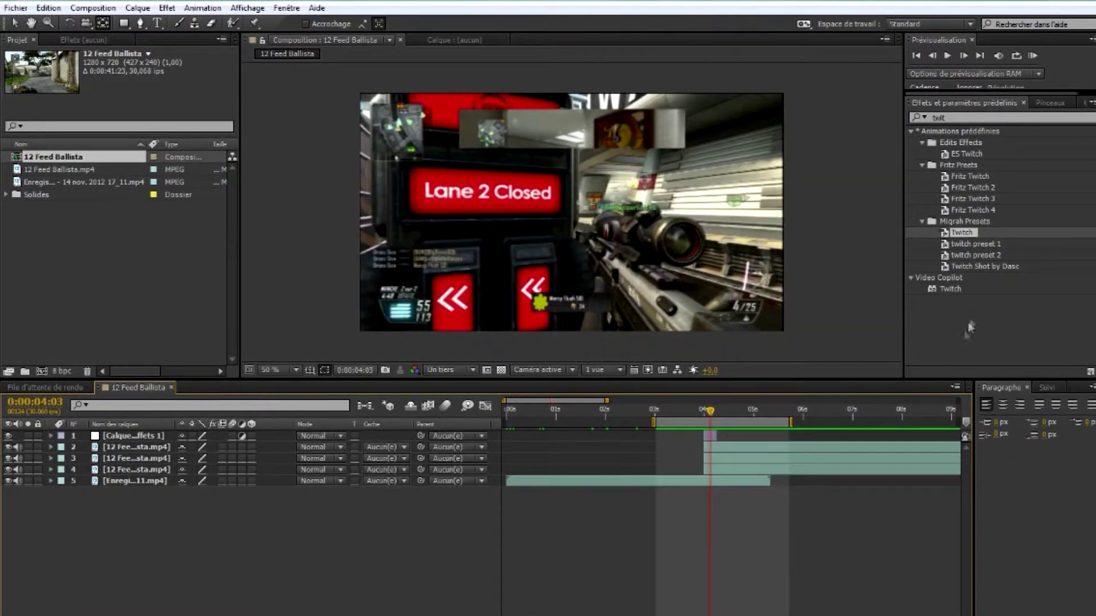
{"action": "left_click_drag", "start_coordinate": [950, 289], "coordinate": [134, 436]}
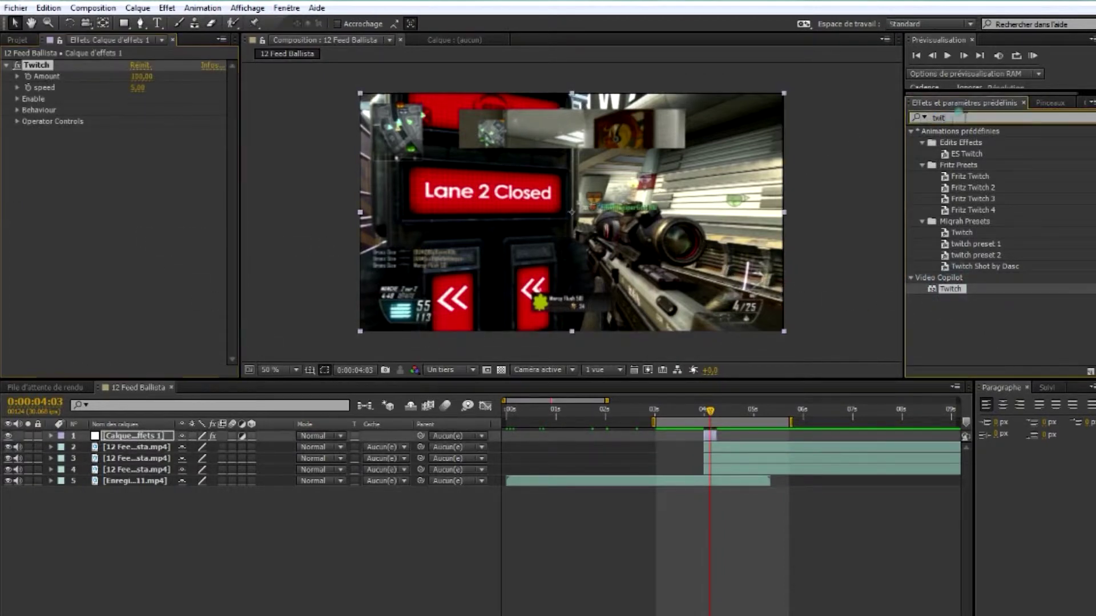
{"action": "left_click", "coordinate": [917, 117]}
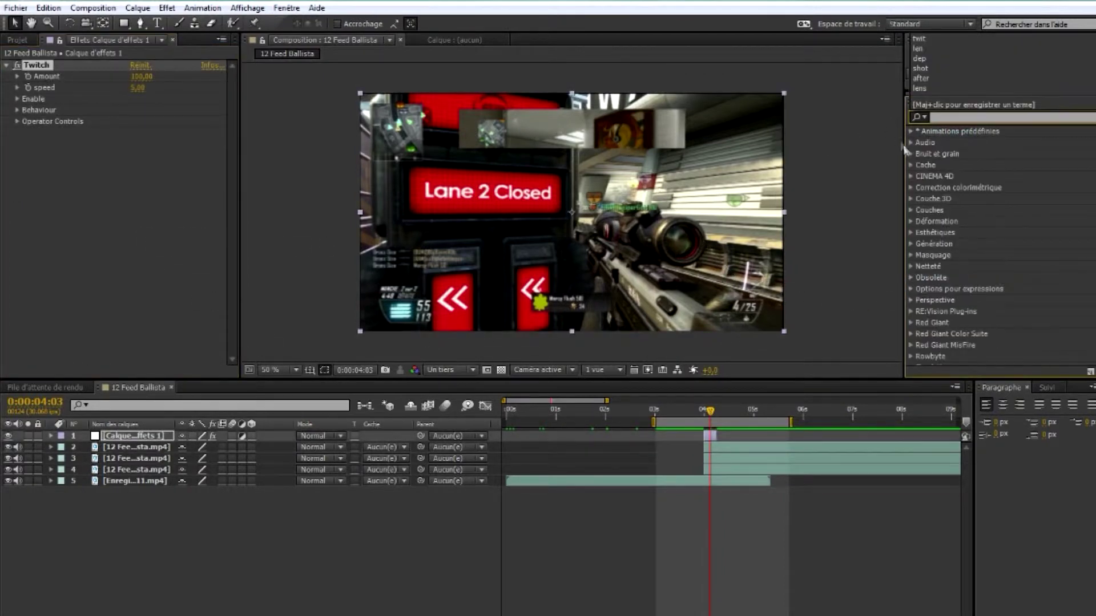
{"action": "left_click", "coordinate": [389, 546]}
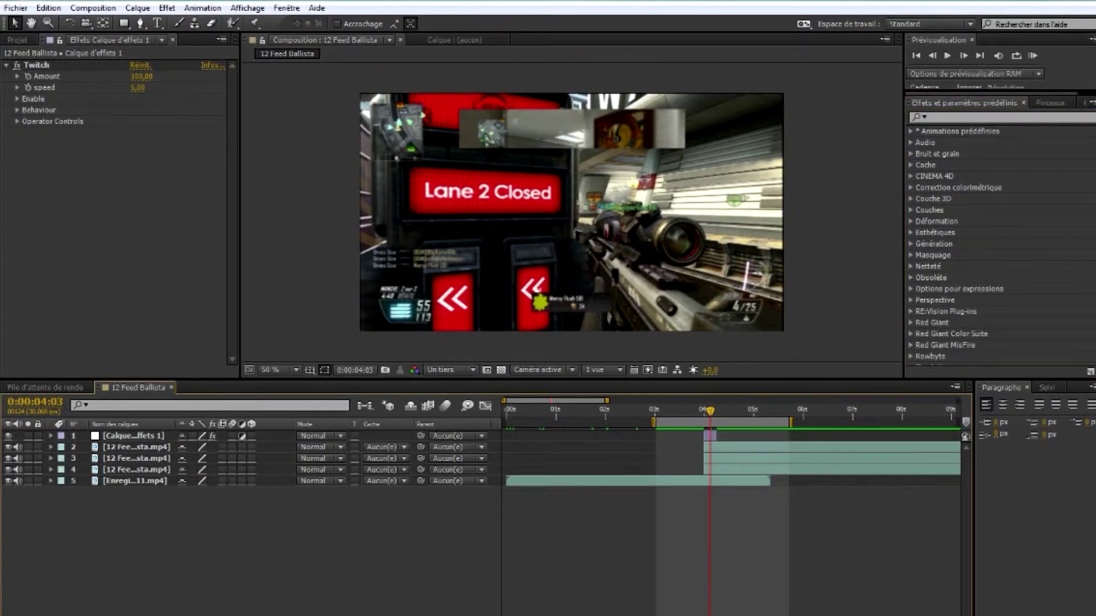
Shift the adjustment layer so that it starts at 0:00:04:07 and move the current time to that frame
{"action": "key", "text": "equal"}
{"action": "key", "text": "equal"}
{"action": "left_click", "coordinate": [161, 436]}
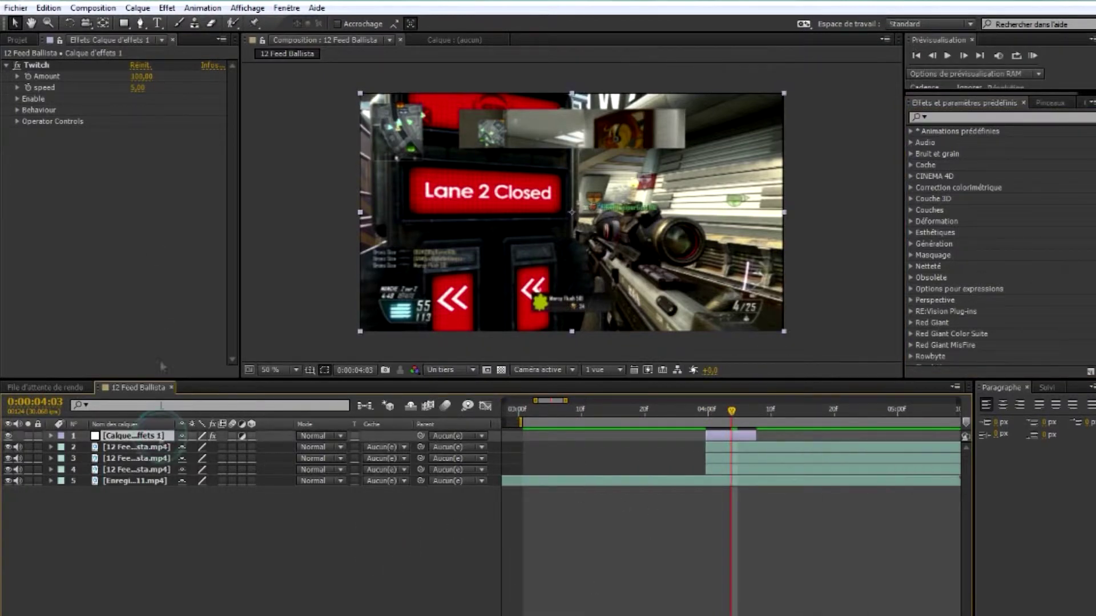
{"action": "left_click", "coordinate": [141, 77]}
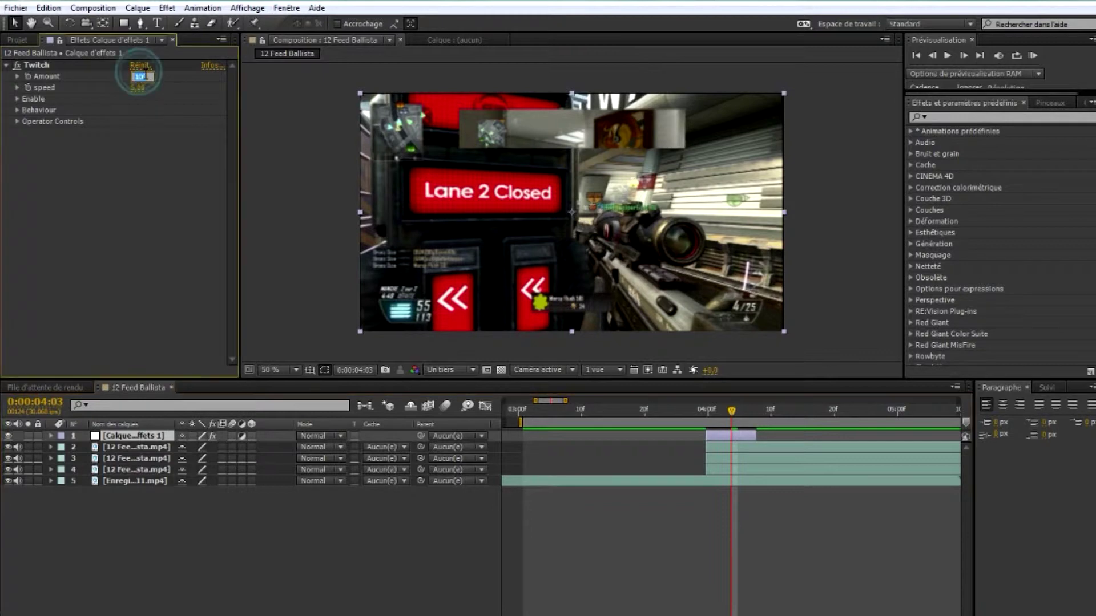
{"action": "left_click_drag", "start_coordinate": [732, 412], "coordinate": [758, 413]}
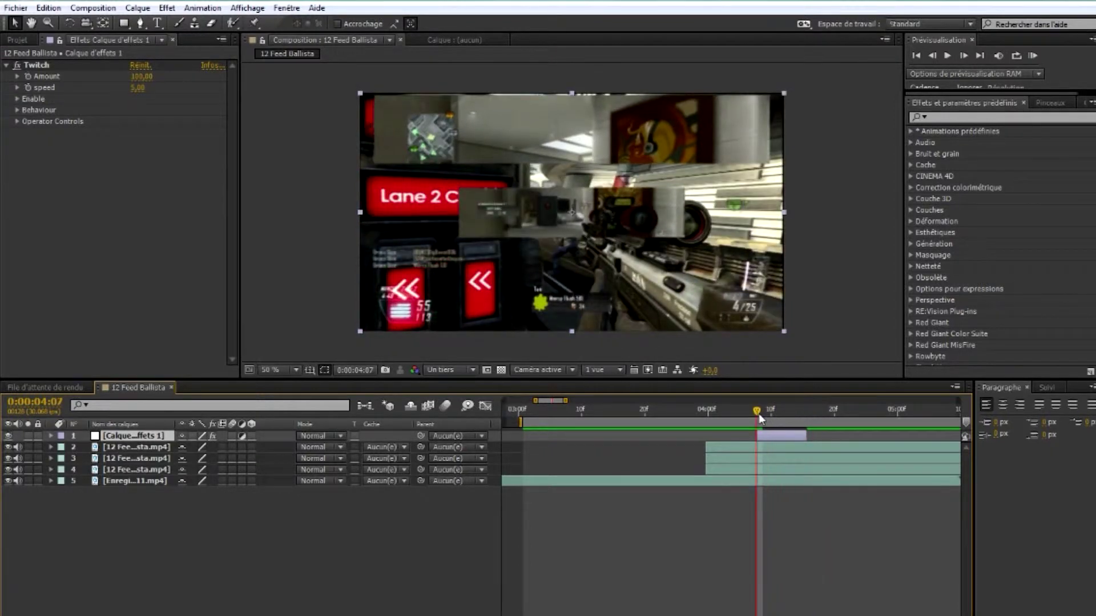
Set the Twitch effect's Amount to 20 and speed to 50, and keyframe both at 0:00:04:07
{"action": "left_click", "coordinate": [142, 77]}
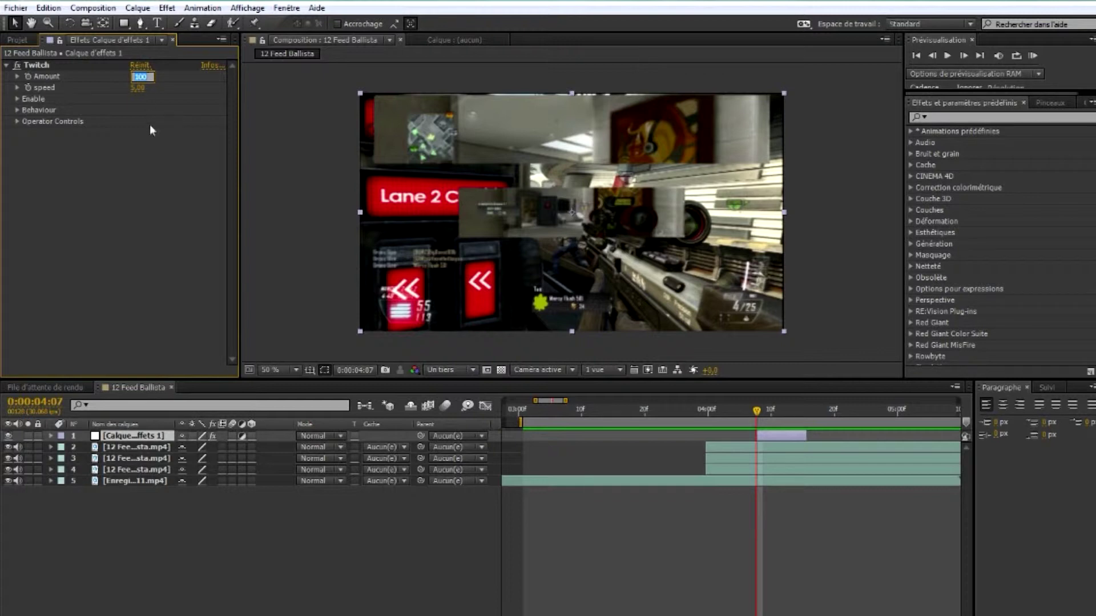
{"action": "type", "text": "20"}
{"action": "key", "text": "Return"}
{"action": "left_click", "coordinate": [134, 88]}
{"action": "type", "text": "50"}
{"action": "key", "text": "Return"}
{"action": "left_click", "coordinate": [27, 77]}
{"action": "left_click", "coordinate": [28, 88]}
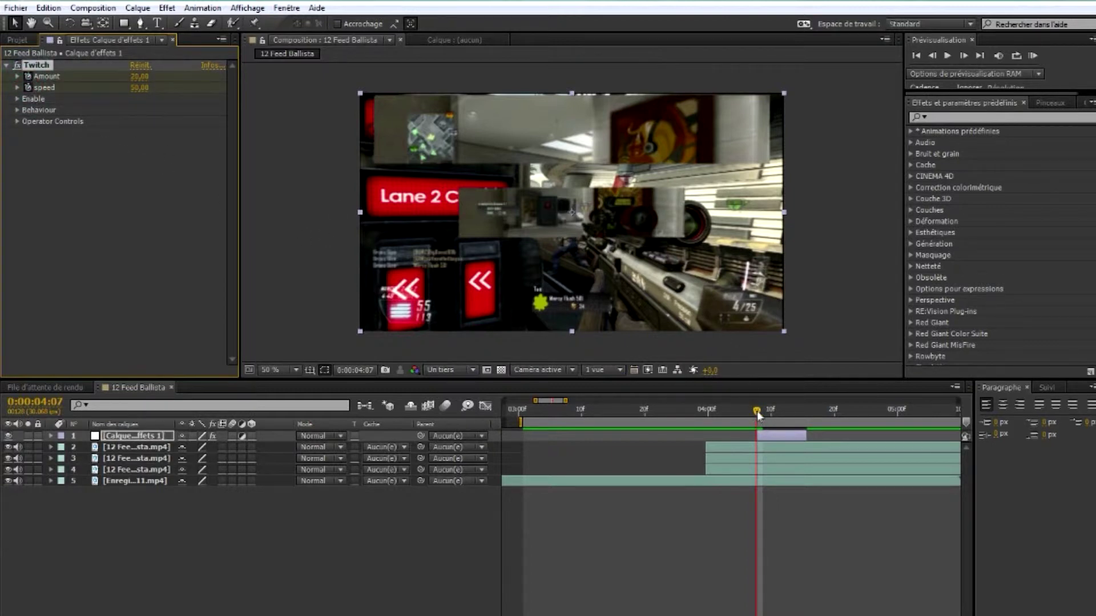
At the adjustment layer's end, 0:00:04:15, keyframe the Twitch Amount and speed at 0
{"action": "left_click_drag", "start_coordinate": [757, 411], "coordinate": [807, 417]}
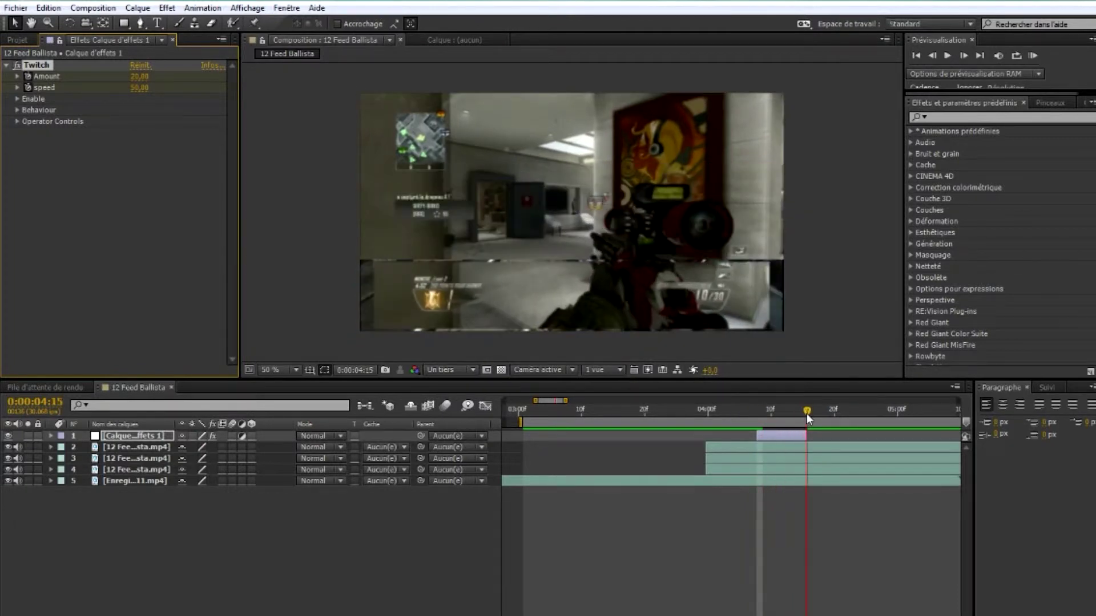
{"action": "left_click", "coordinate": [140, 77]}
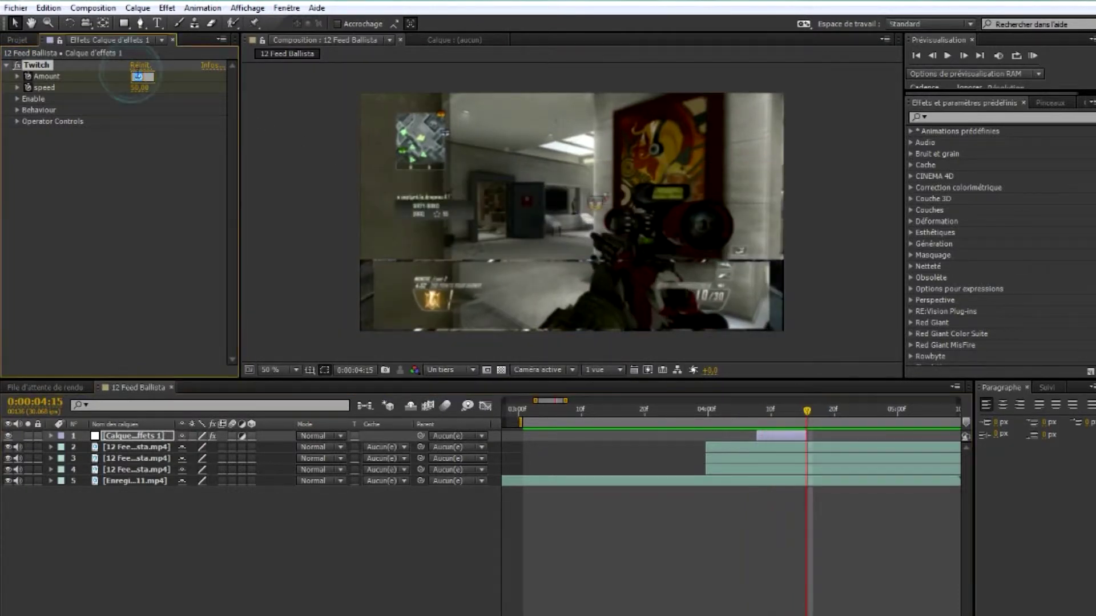
{"action": "type", "text": "0"}
{"action": "key", "text": "Return"}
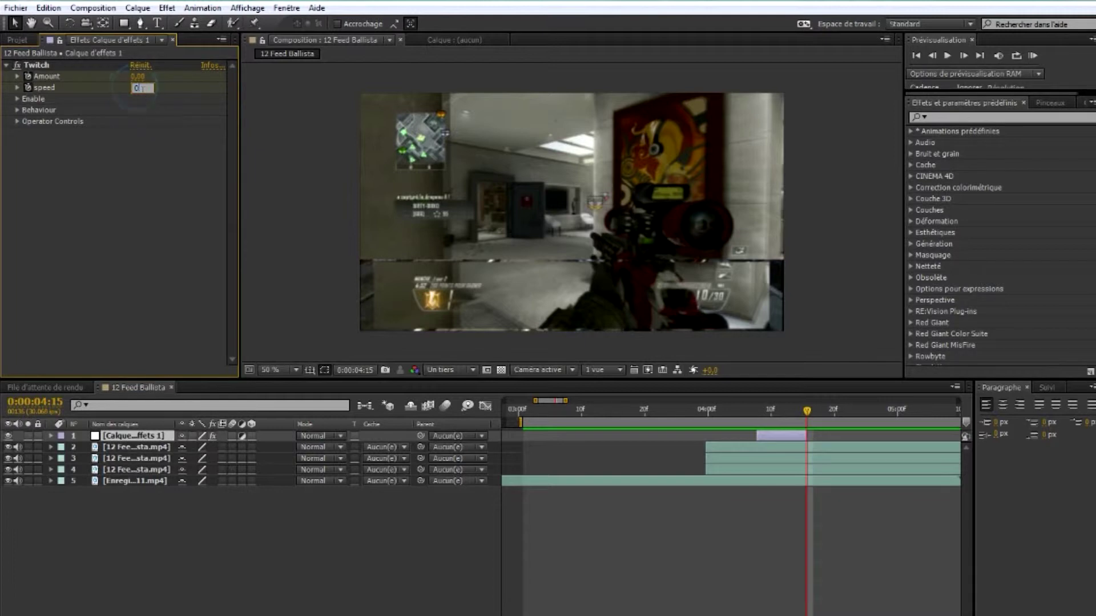
Reveal the adjustment layer's keyframes and apply Easy Ease to the final Amount and speed keyframes
{"action": "left_click_drag", "start_coordinate": [807, 411], "coordinate": [756, 417]}
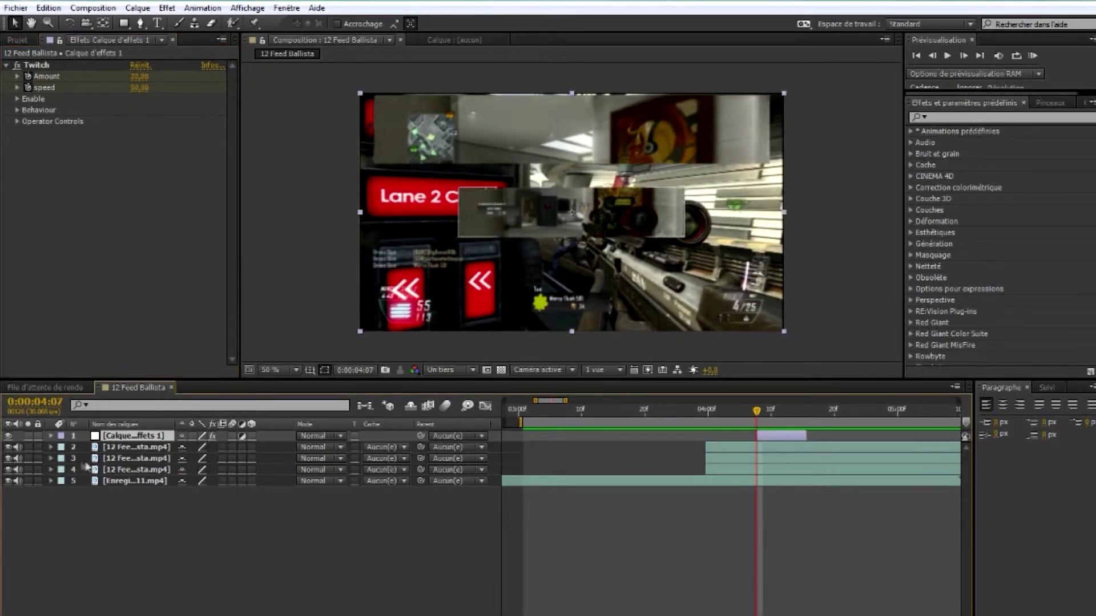
{"action": "key", "text": "u"}
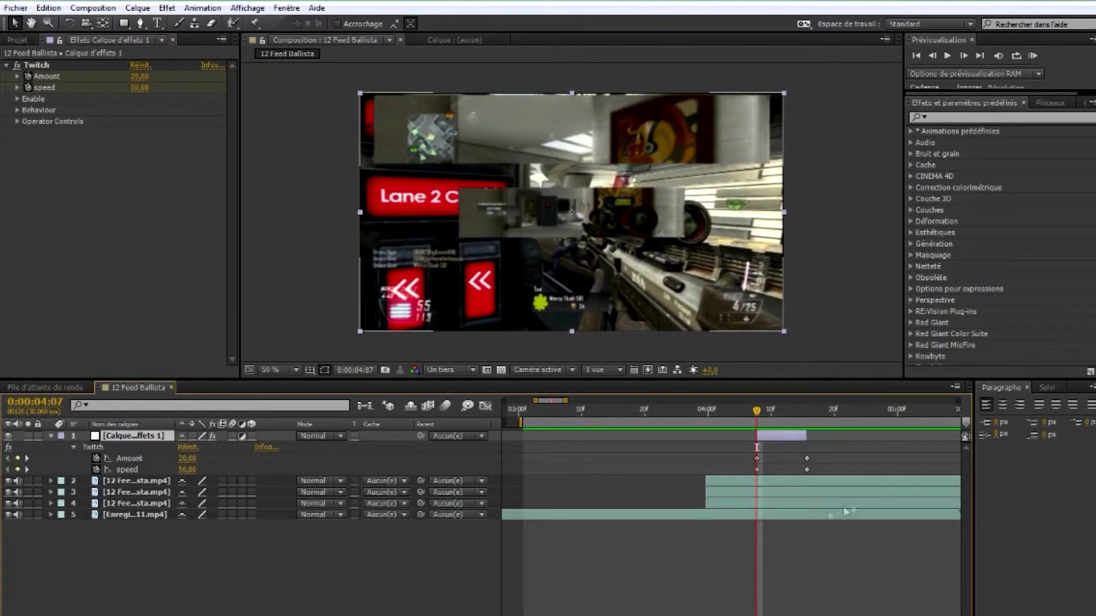
{"action": "left_click", "coordinate": [765, 414]}
{"action": "left_click", "coordinate": [794, 413]}
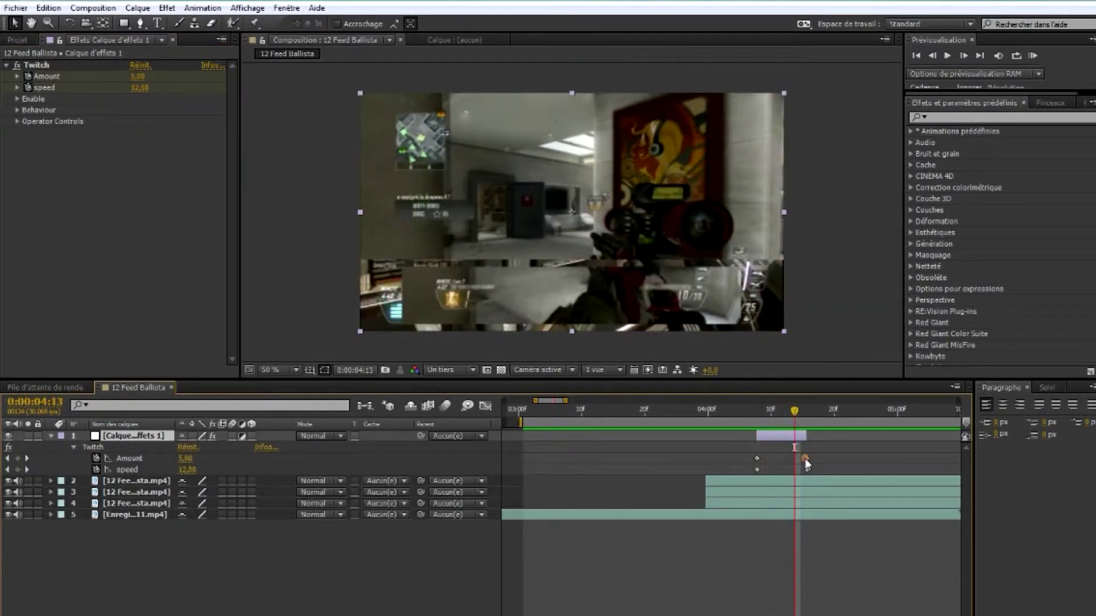
{"action": "right_click", "coordinate": [806, 458]}
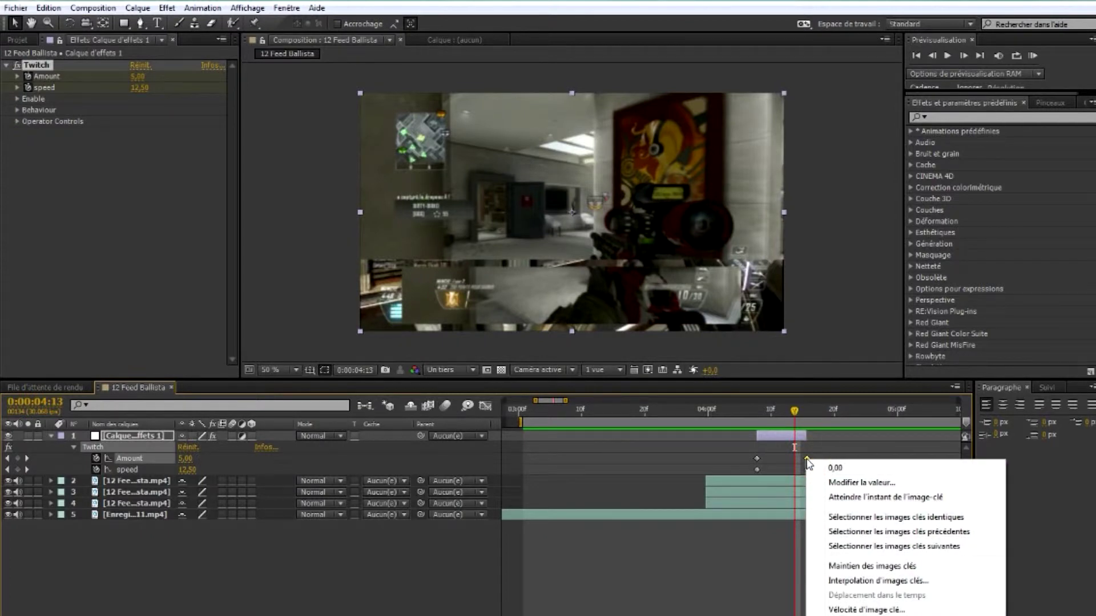
{"action": "mouse_move", "coordinate": [864, 615]}
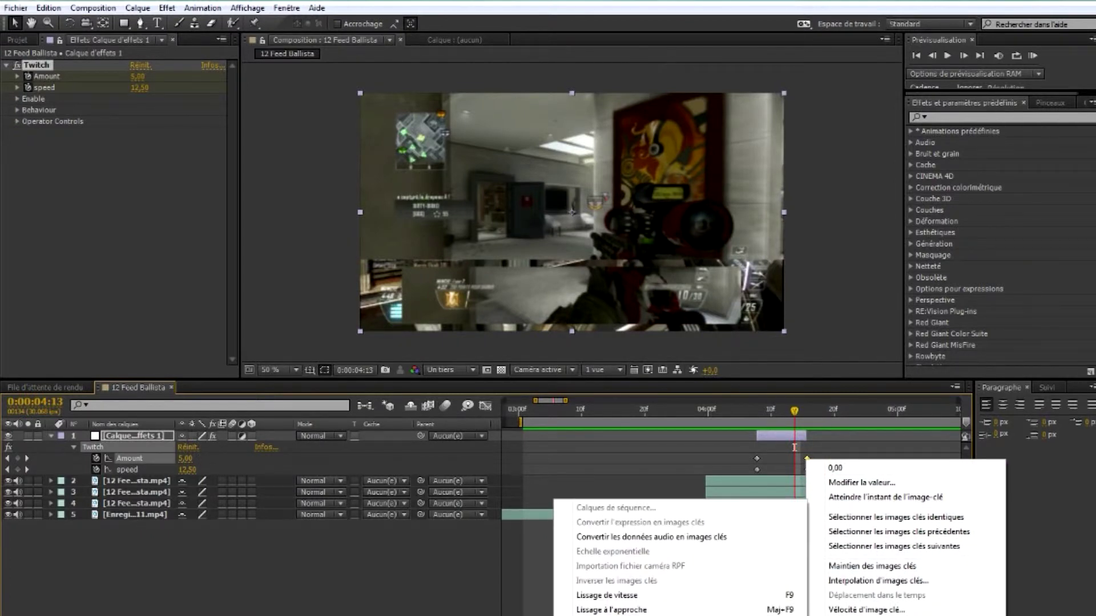
{"action": "left_click", "coordinate": [750, 597]}
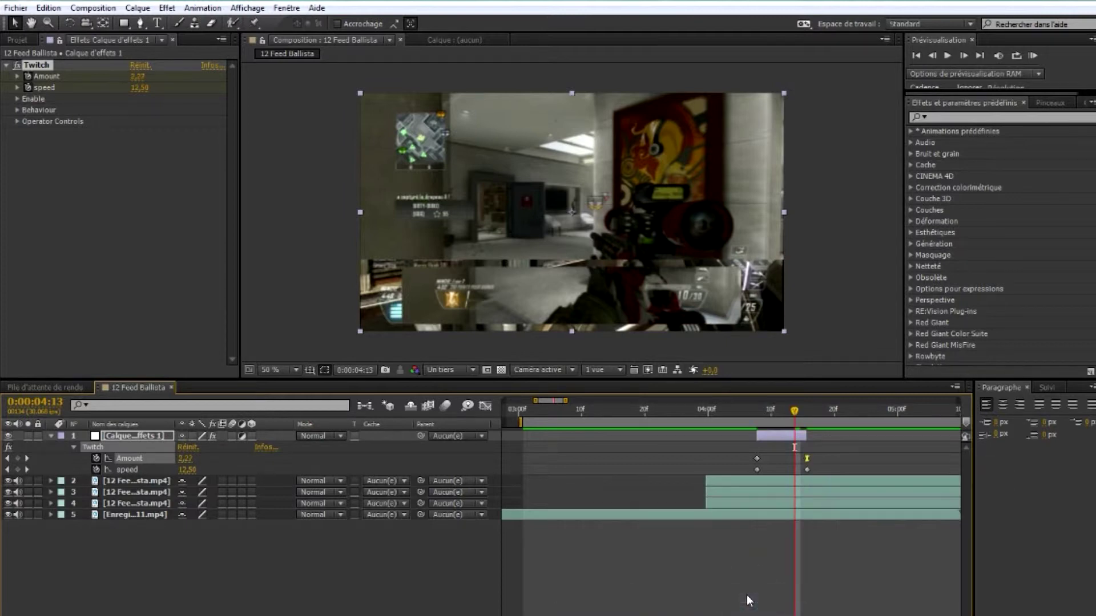
{"action": "right_click", "coordinate": [806, 469]}
{"action": "mouse_move", "coordinate": [873, 615]}
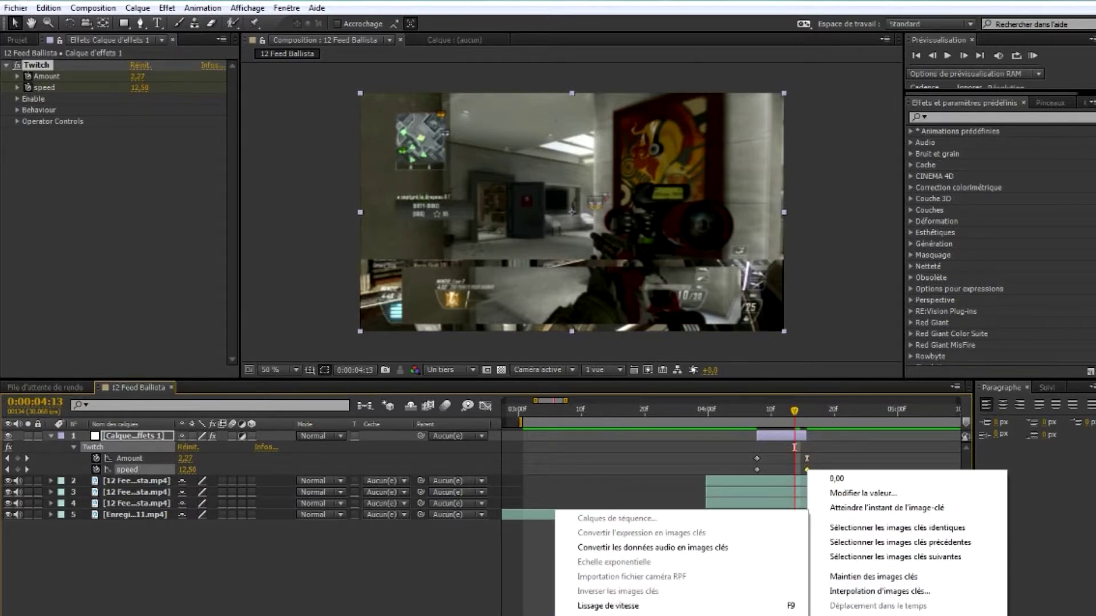
{"action": "left_click", "coordinate": [708, 605]}
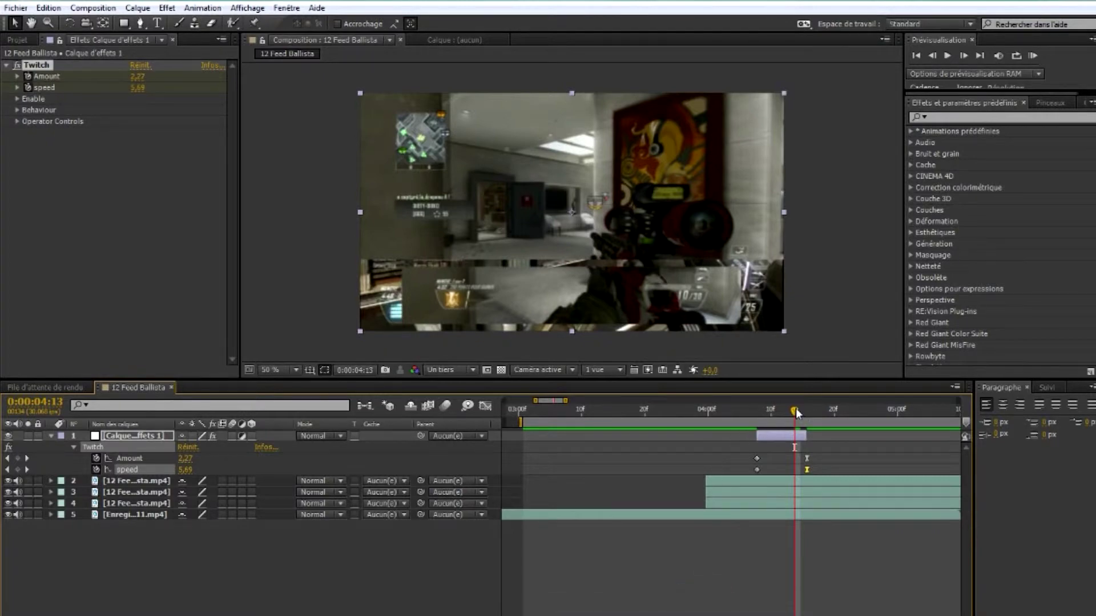
Play a RAM preview of the transition with the Twitch effect, then stop playback
{"action": "left_click_drag", "start_coordinate": [796, 412], "coordinate": [726, 412]}
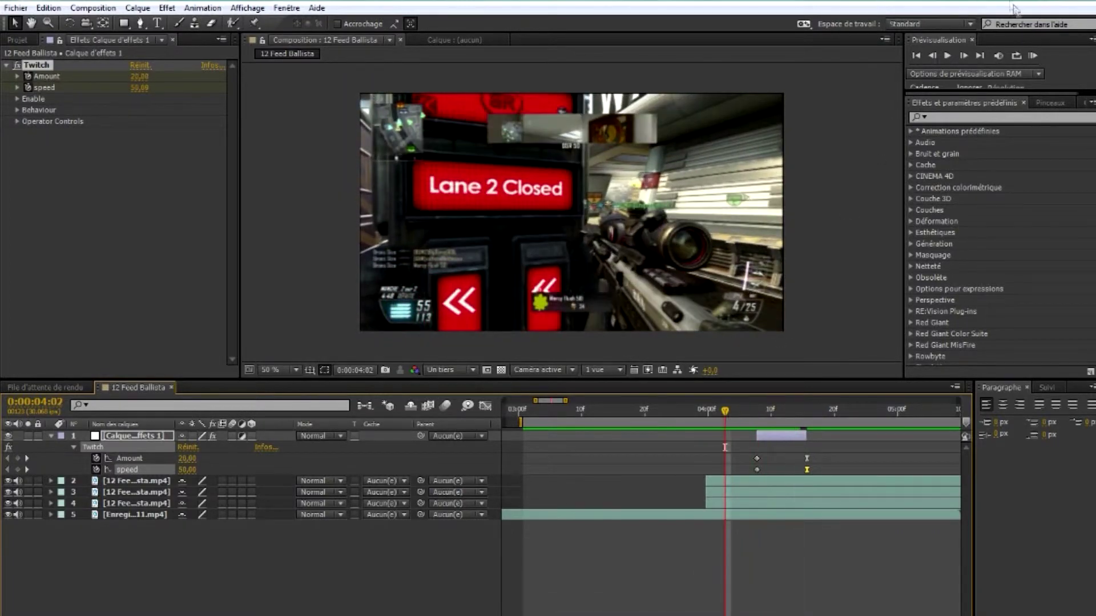
{"action": "left_click", "coordinate": [1032, 56]}
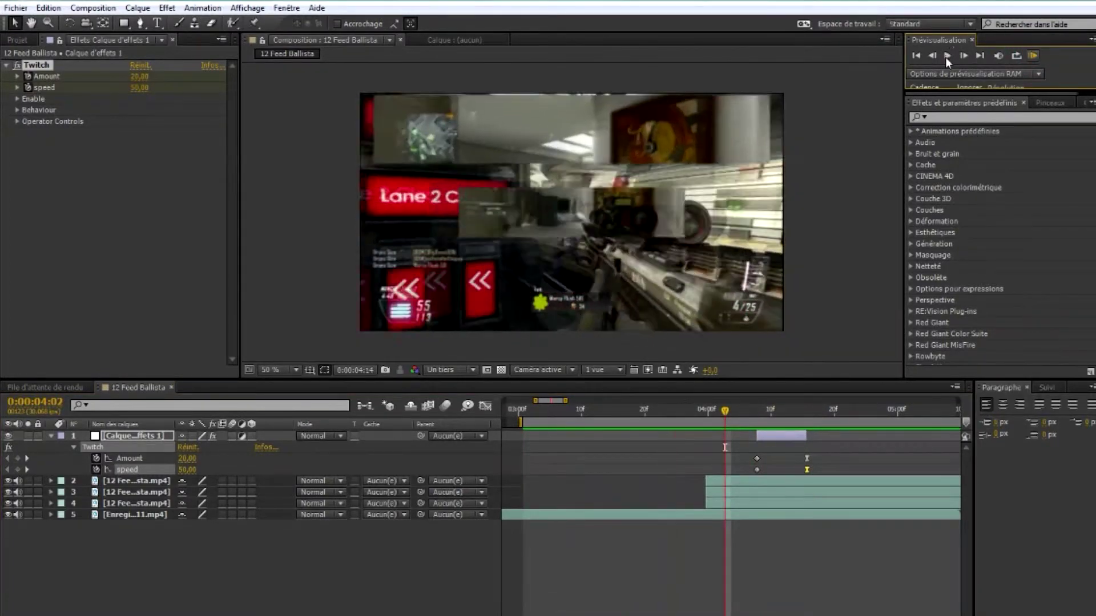
{"action": "left_click", "coordinate": [945, 57]}
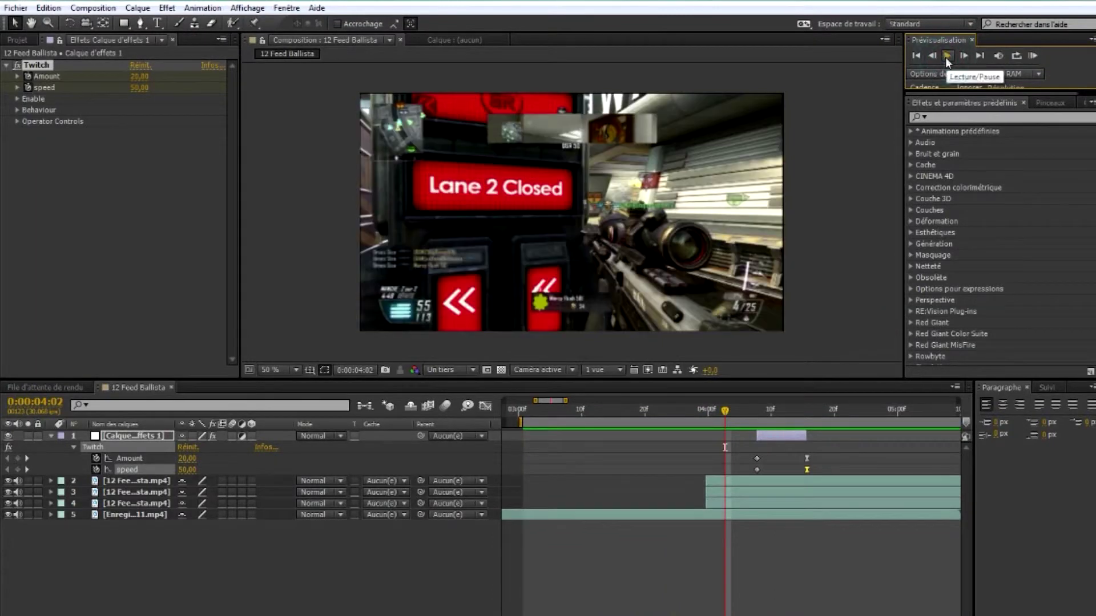
Test the Twitch effect's Blur option at 0:00:04:11, turn it back off and enable Scale and Slide instead
{"action": "left_click", "coordinate": [17, 99]}
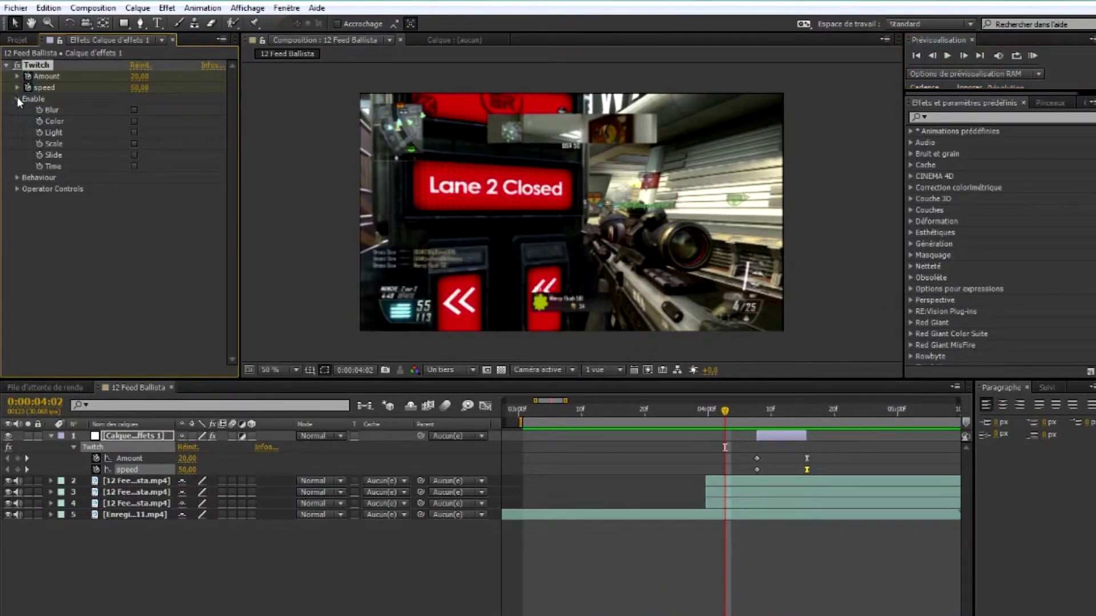
{"action": "left_click", "coordinate": [136, 110]}
{"action": "left_click_drag", "start_coordinate": [725, 408], "coordinate": [785, 412]}
{"action": "left_click", "coordinate": [136, 108]}
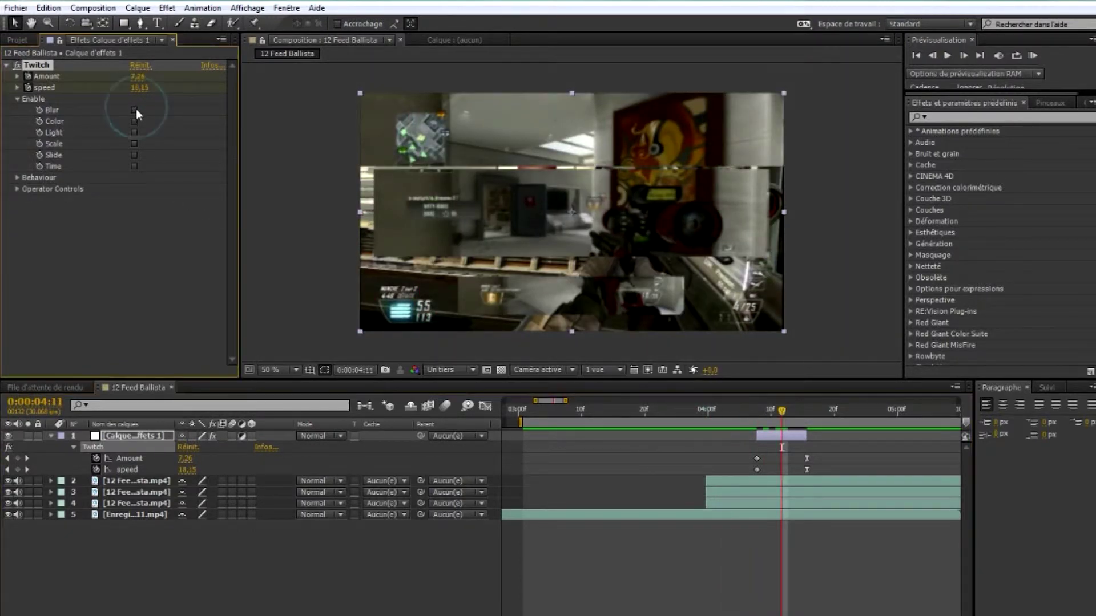
{"action": "left_click", "coordinate": [136, 154]}
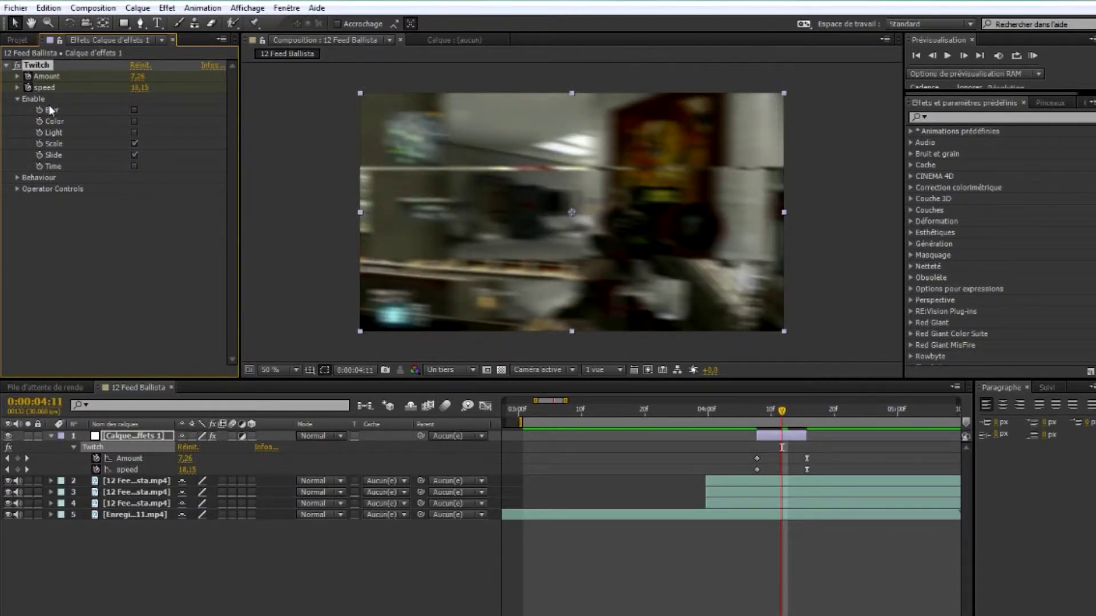
Toggle the Twitch effect's Scale option off and back on to compare, and run a RAM preview of the transition
{"action": "left_click", "coordinate": [133, 143]}
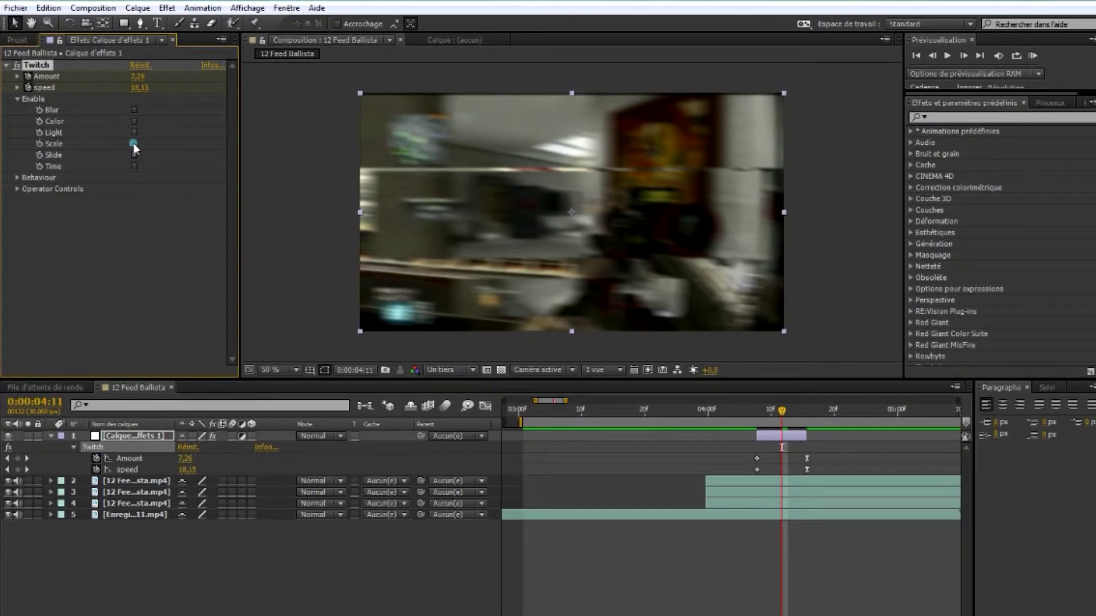
{"action": "left_click", "coordinate": [134, 143]}
{"action": "left_click", "coordinate": [133, 143]}
{"action": "left_click", "coordinate": [134, 144]}
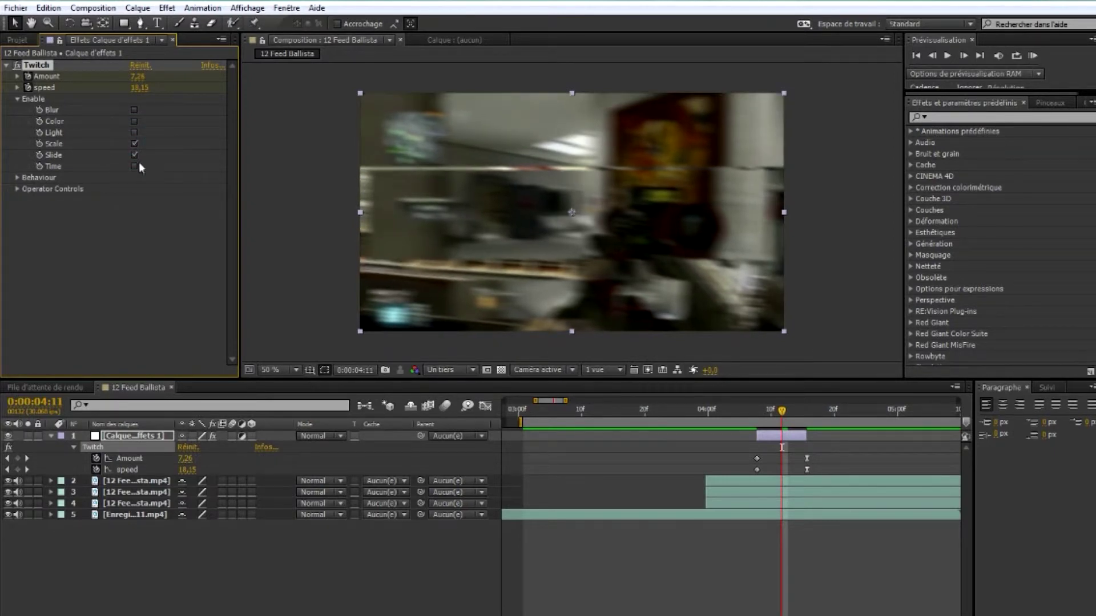
{"action": "left_click", "coordinate": [1033, 54]}
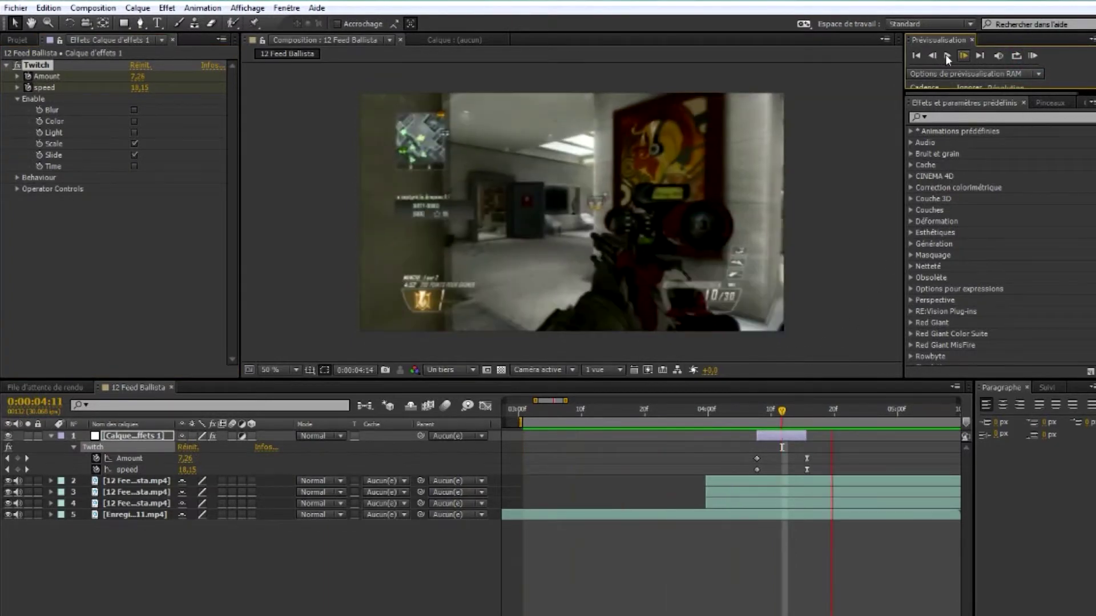
{"action": "left_click", "coordinate": [945, 56]}
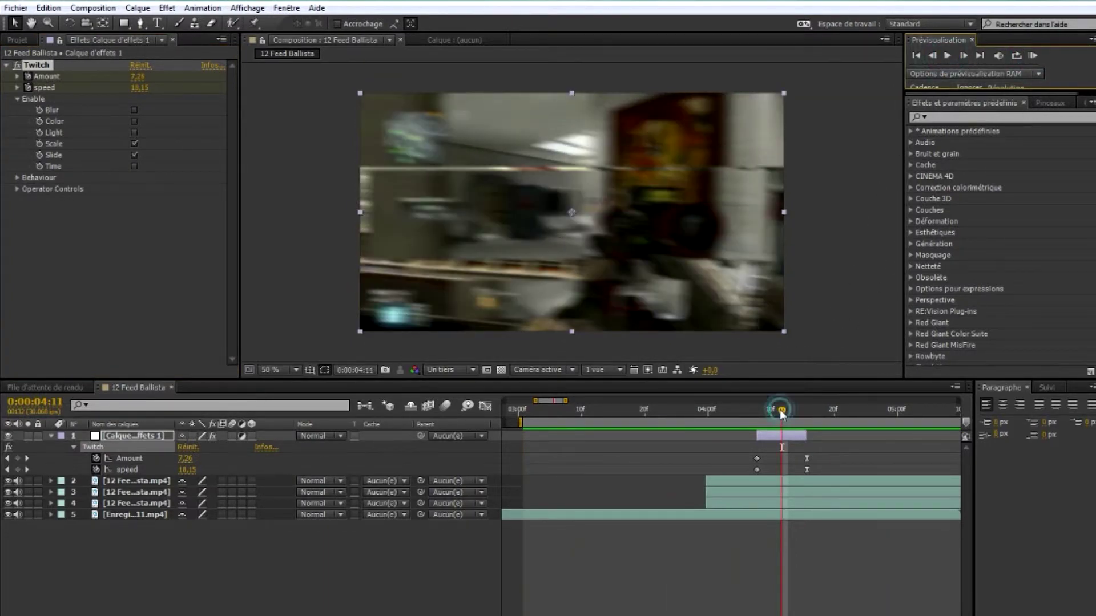
Set the Twitch Amount to 18 on the first keyframe at 0:00:04:07 and play back the transition
{"action": "left_click_drag", "start_coordinate": [782, 412], "coordinate": [782, 413]}
{"action": "left_click", "coordinate": [757, 458]}
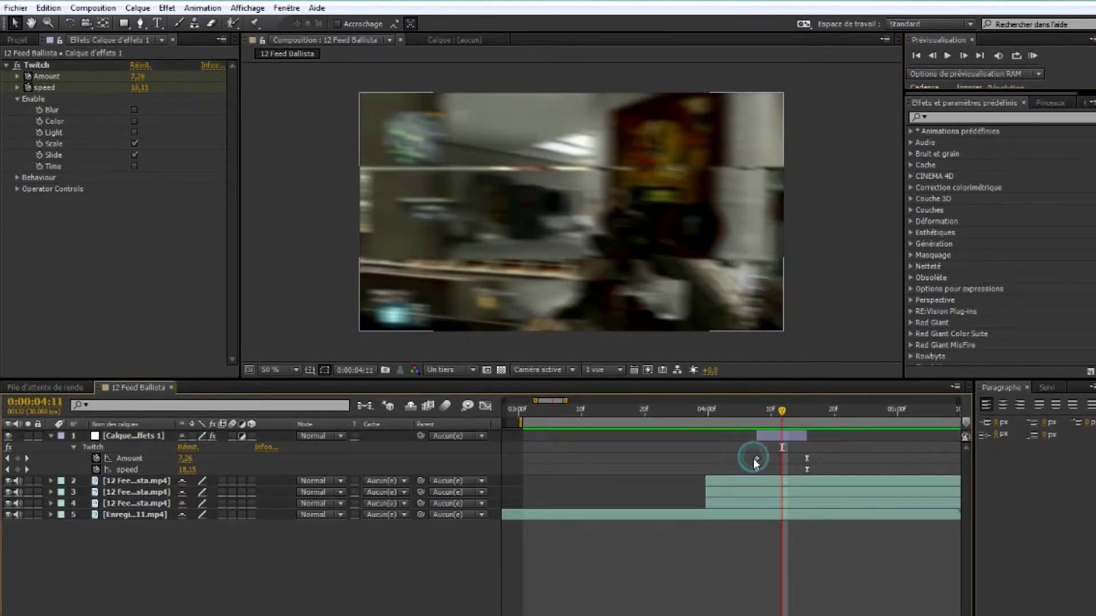
{"action": "left_click_drag", "start_coordinate": [781, 410], "coordinate": [755, 413]}
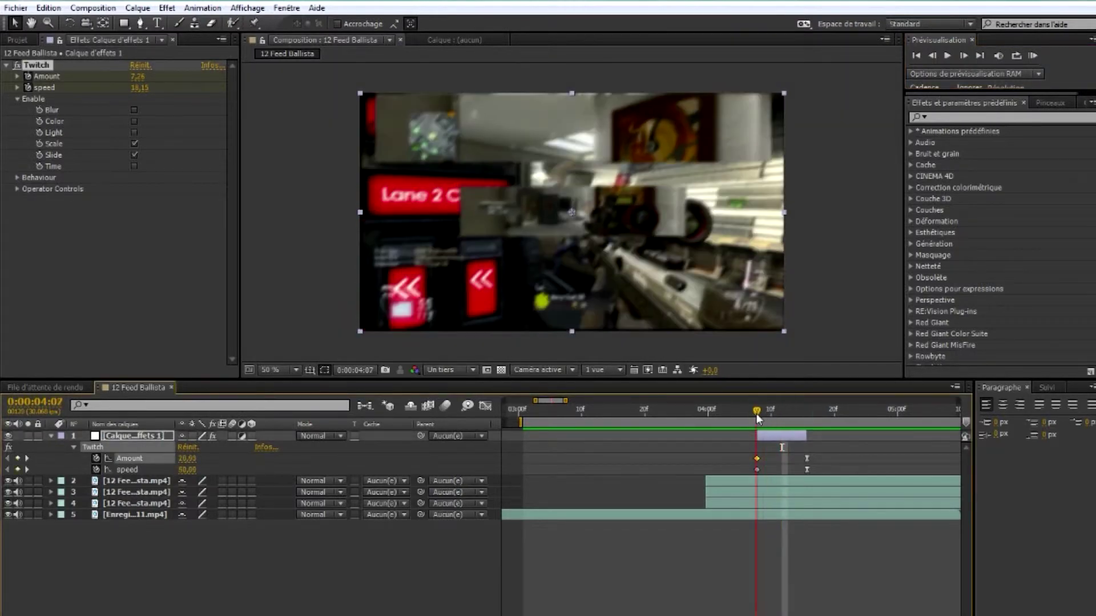
{"action": "left_click", "coordinate": [139, 76]}
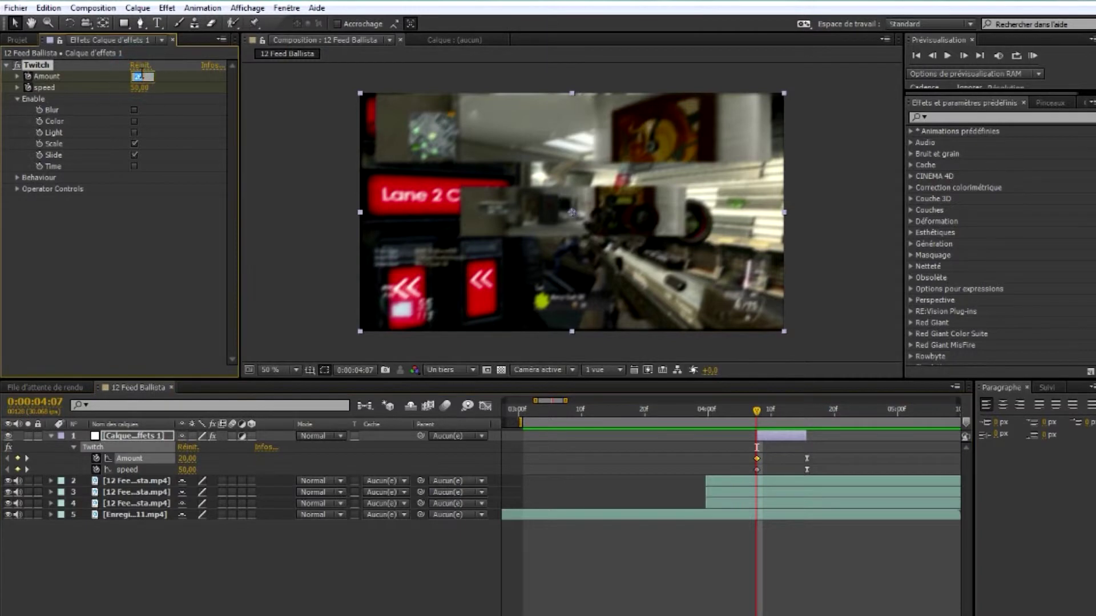
{"action": "left_click", "coordinate": [221, 567]}
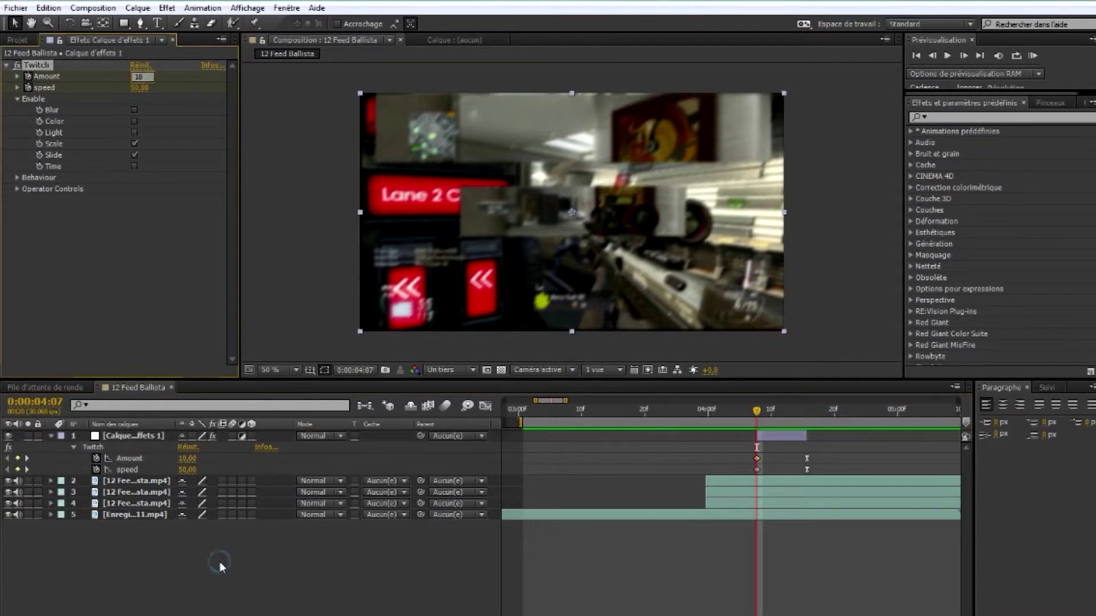
{"action": "left_click", "coordinate": [946, 55]}
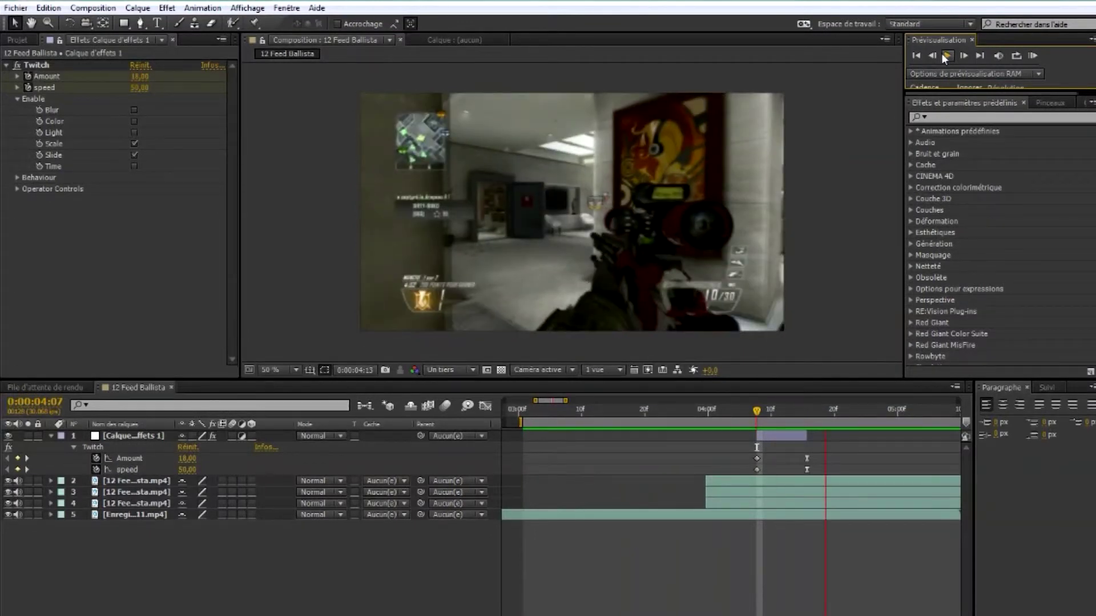
{"action": "left_click", "coordinate": [947, 55]}
Move the adjustment layer to start at 0:00:03:29, shift its final Amount and speed keyframes to 0:00:04:08, and collapse it
{"action": "left_click", "coordinate": [763, 410]}
{"action": "left_click_drag", "start_coordinate": [763, 411], "coordinate": [708, 411]}
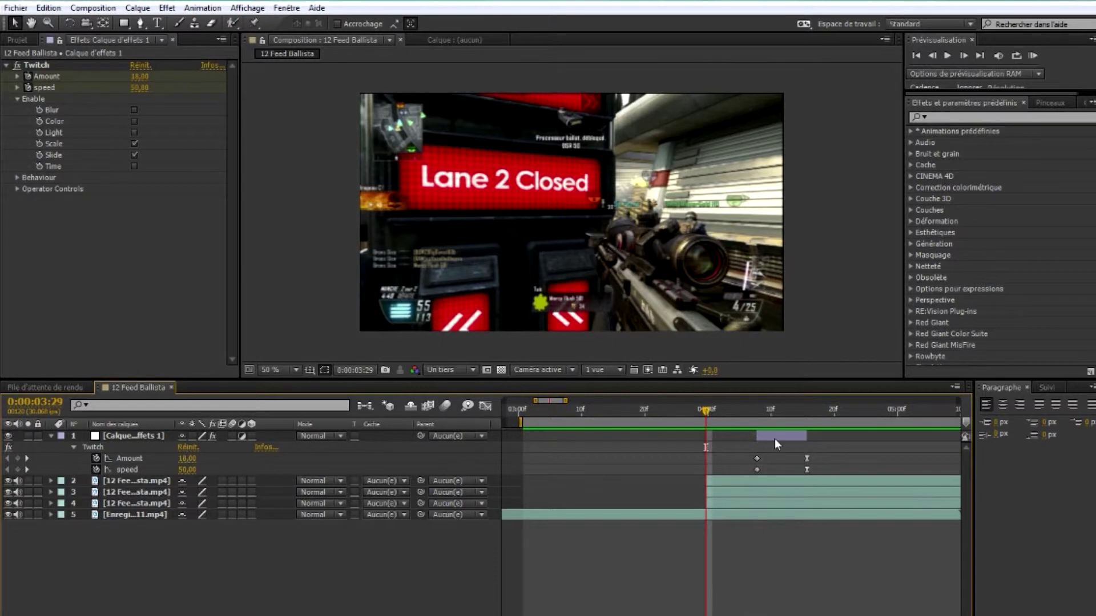
{"action": "left_click_drag", "start_coordinate": [775, 438], "coordinate": [765, 413]}
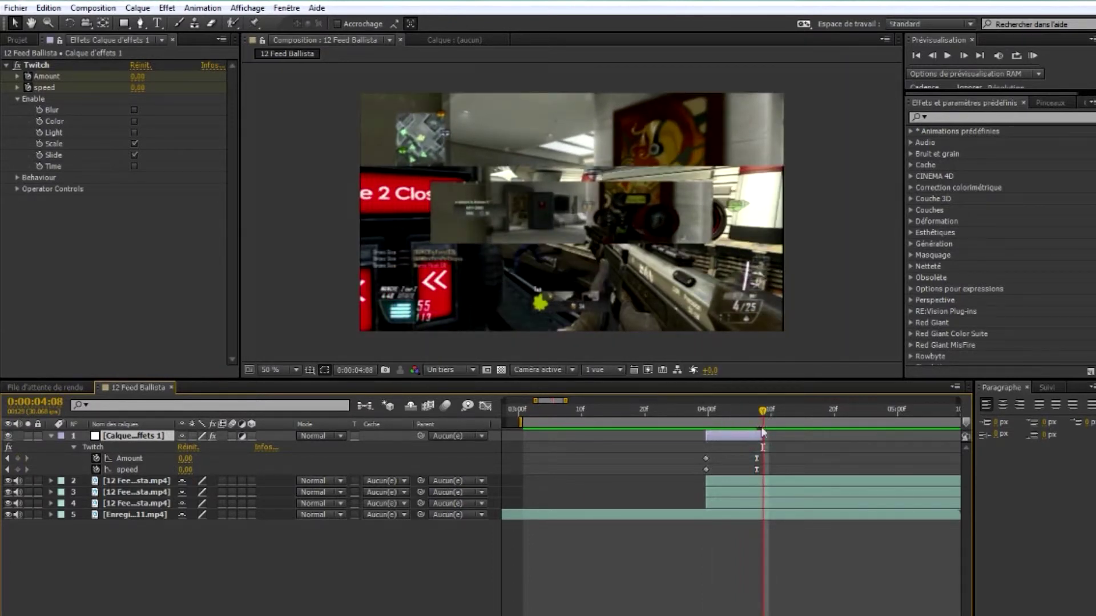
{"action": "mouse_move", "coordinate": [748, 451]}
{"action": "left_mouse_down"}
{"action": "mouse_move", "coordinate": [761, 475]}
{"action": "mouse_move", "coordinate": [764, 447]}
{"action": "left_mouse_up"}
{"action": "left_click", "coordinate": [139, 437]}
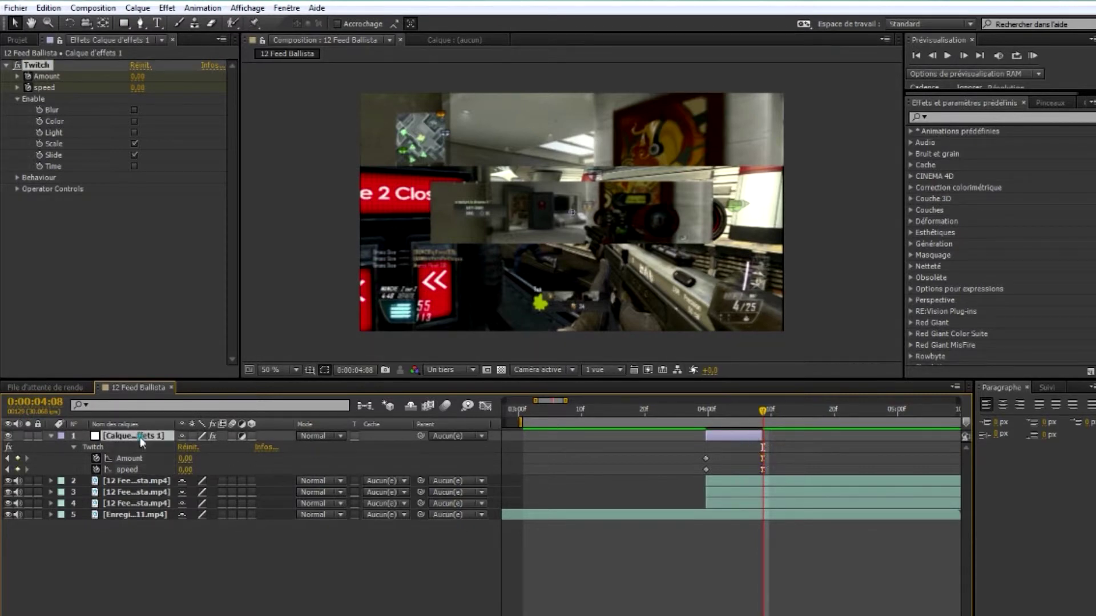
{"action": "left_click", "coordinate": [44, 444]}
{"action": "left_click", "coordinate": [50, 436]}
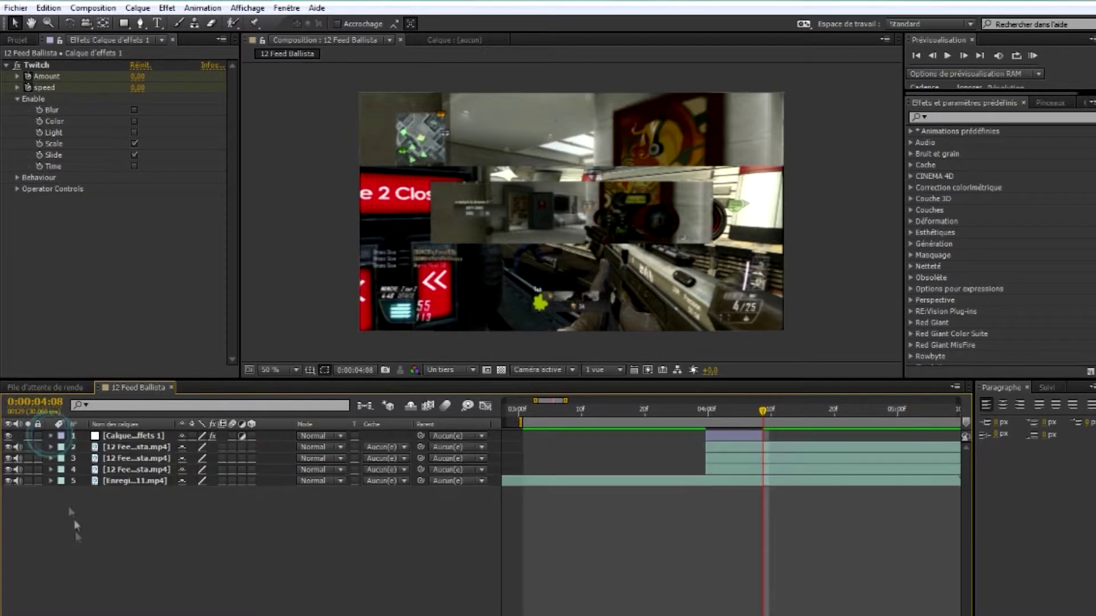
Duplicate the adjustment layer twice and stagger the copies in time so that the last one ends at 0:00:04:16
{"action": "left_click", "coordinate": [110, 436]}
{"action": "key", "text": "ctrl+d"}
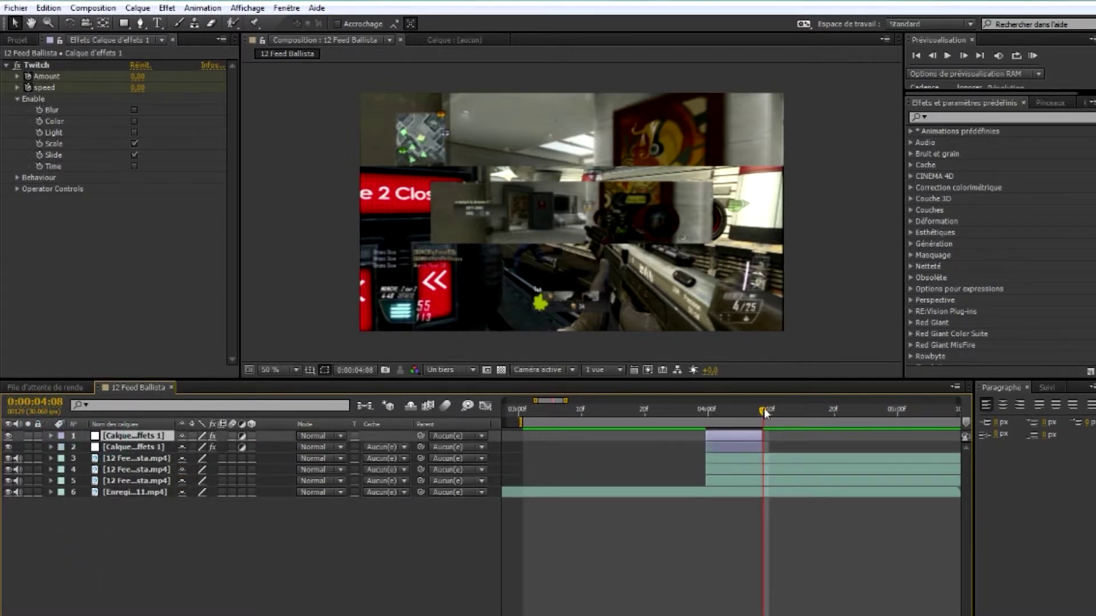
{"action": "left_click_drag", "start_coordinate": [764, 409], "coordinate": [814, 409]}
{"action": "left_click", "coordinate": [794, 412]}
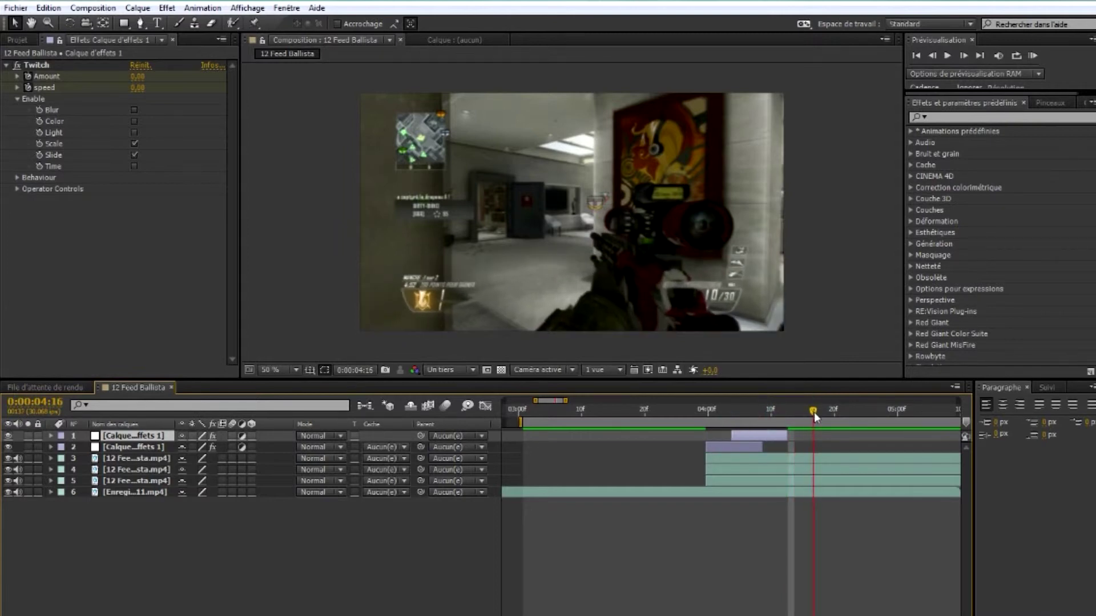
{"action": "key", "text": "ctrl+d"}
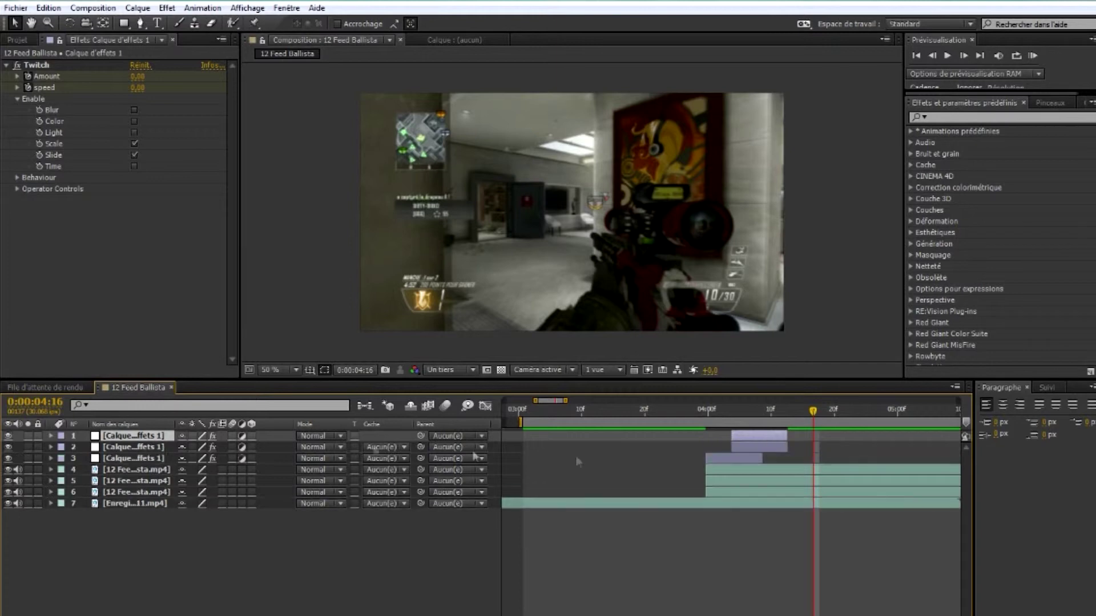
{"action": "left_click_drag", "start_coordinate": [768, 437], "coordinate": [792, 437]}
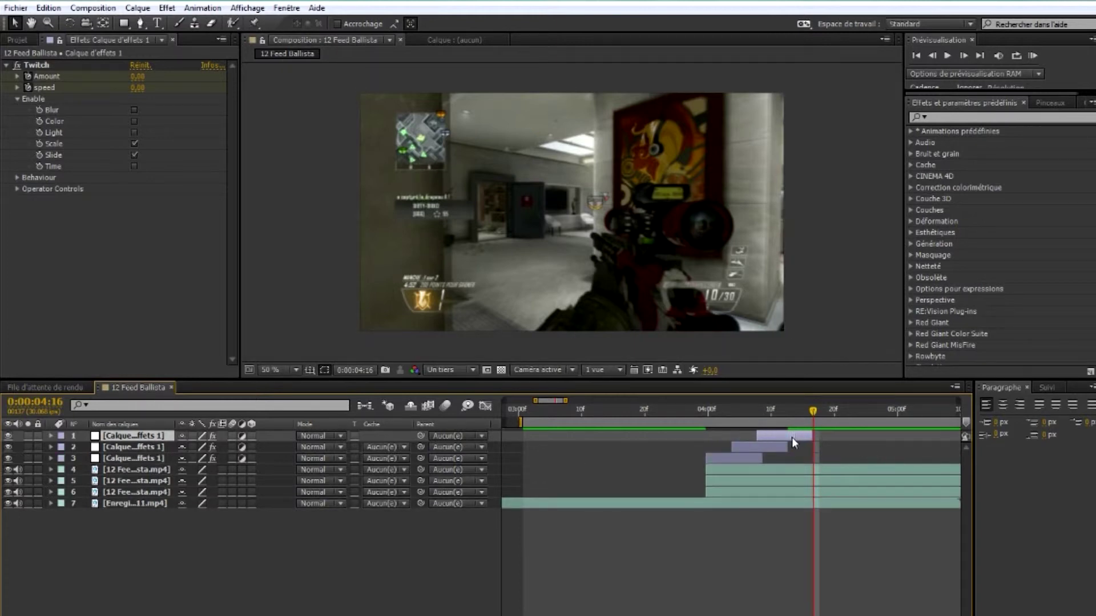
Run a RAM preview of the transition with the three staggered Twitch layers, then stop it
{"action": "left_click", "coordinate": [1032, 56]}
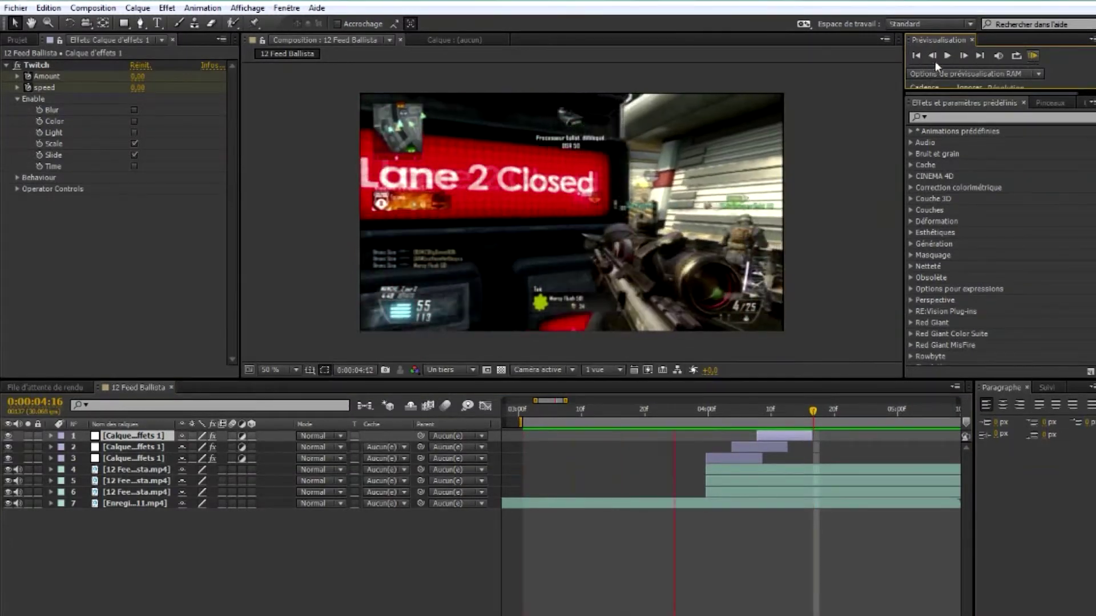
{"action": "left_click", "coordinate": [945, 57]}
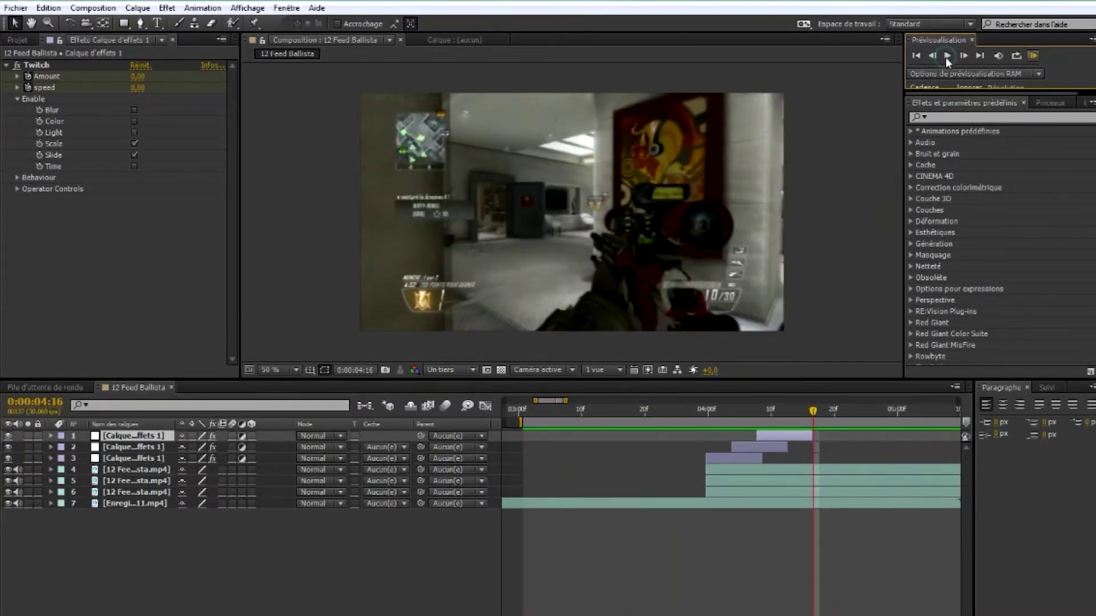
{"action": "left_click", "coordinate": [284, 539]}
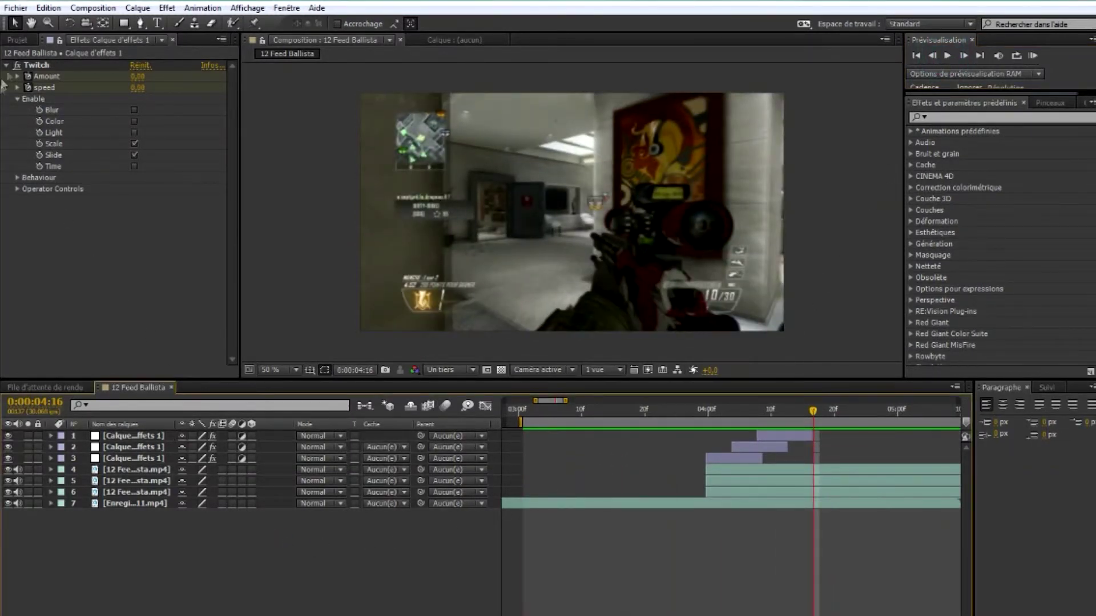
Add 12 Feed Ballista.mp4 from the project to the timeline directly beneath the three adjustment layers
{"action": "left_click", "coordinate": [20, 38]}
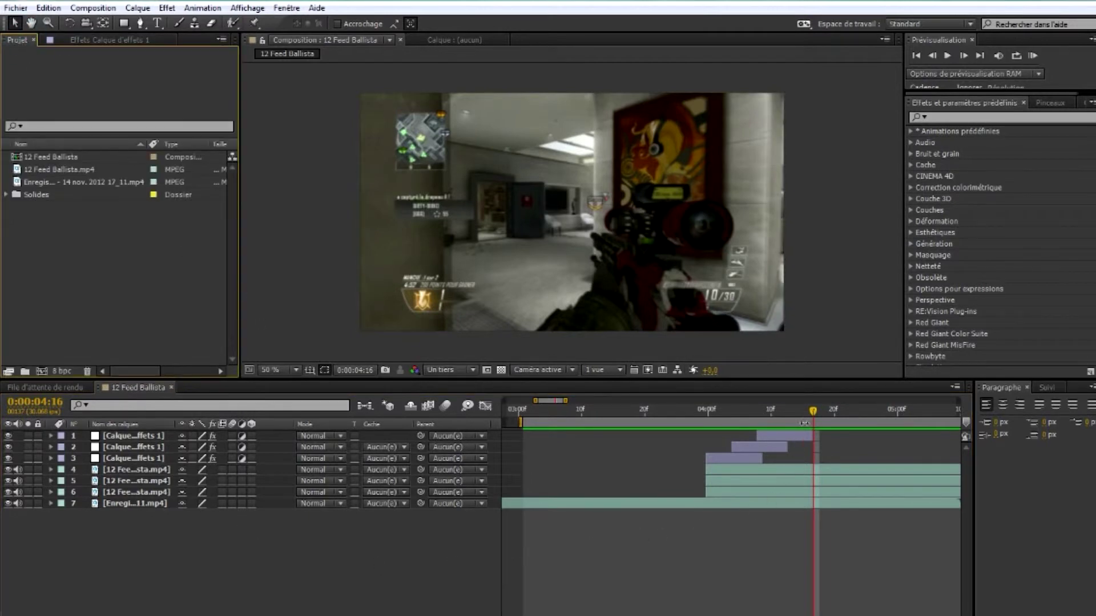
{"action": "left_click_drag", "start_coordinate": [812, 411], "coordinate": [813, 409]}
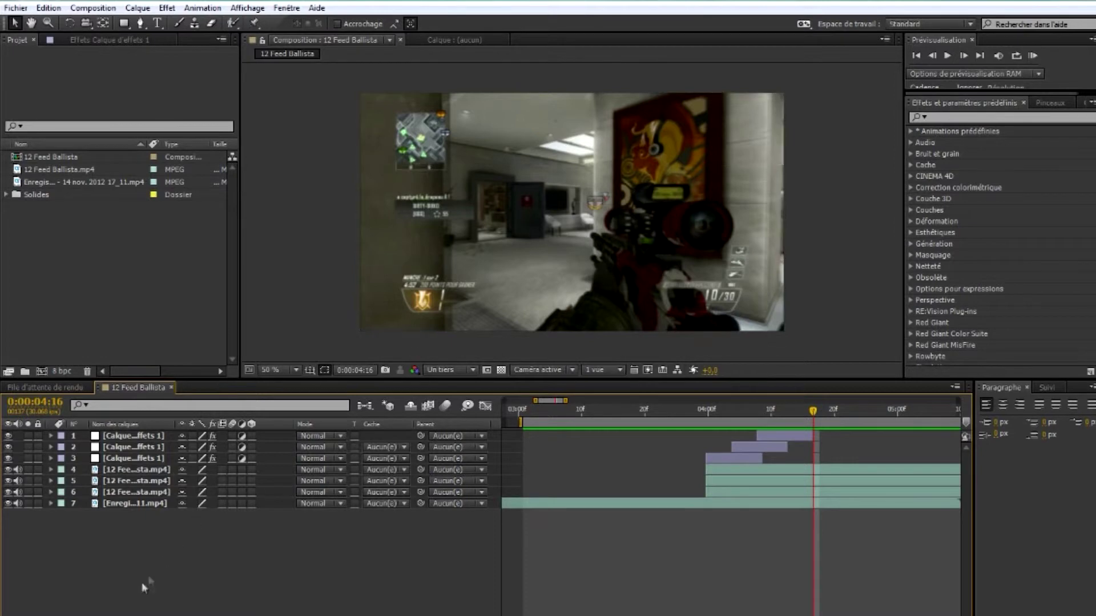
{"action": "left_click", "coordinate": [46, 167]}
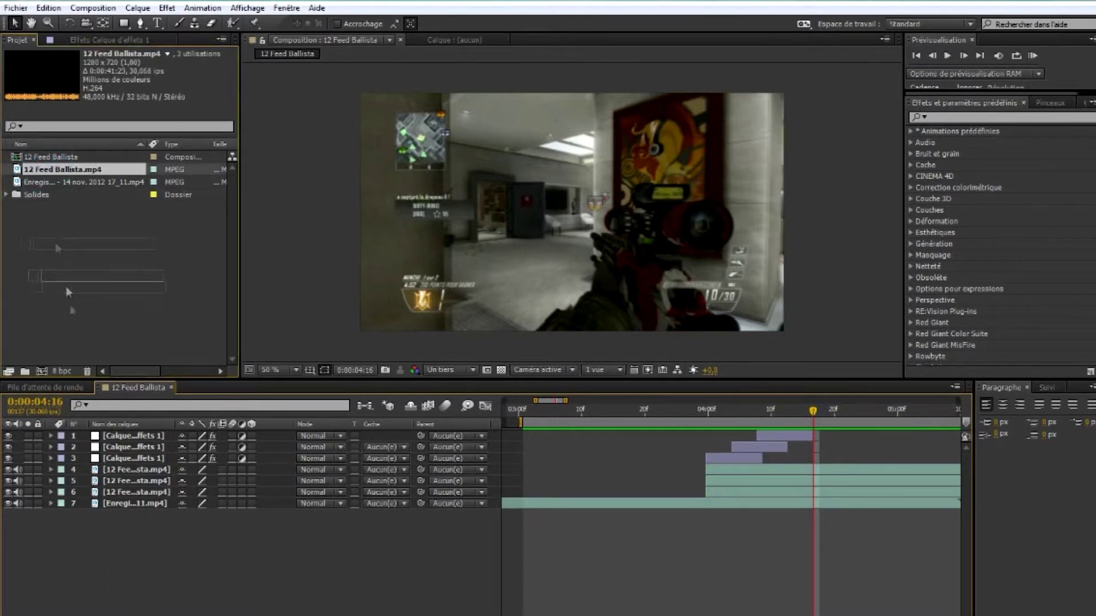
{"action": "left_click_drag", "start_coordinate": [93, 438], "coordinate": [97, 469]}
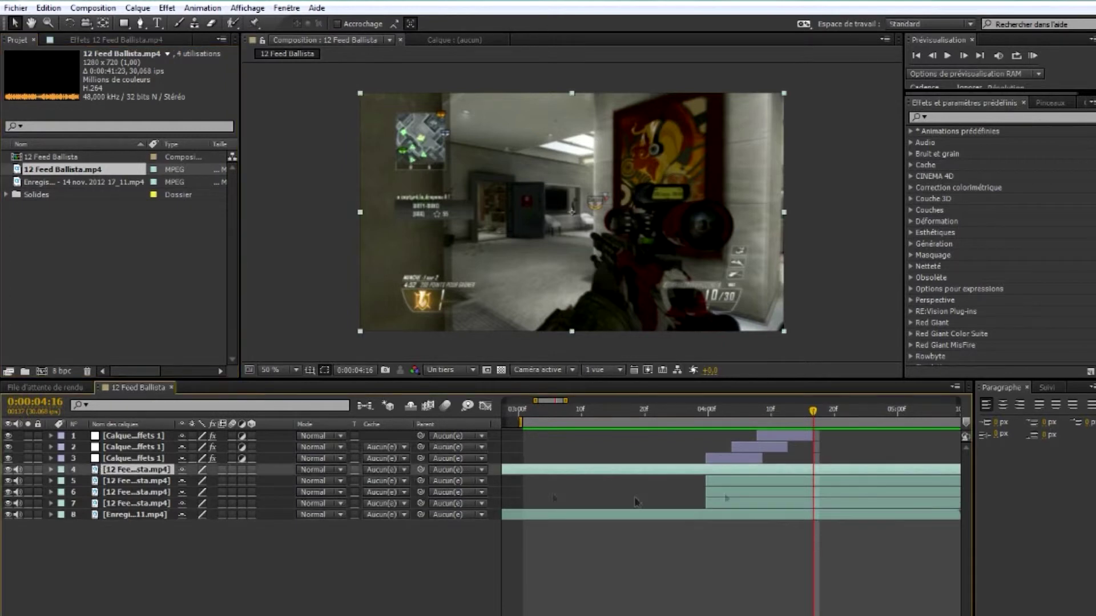
Shift the added clip earlier, cut away its part before 0:00:04:16, and move it to the top of the layer stack
{"action": "left_click_drag", "start_coordinate": [773, 478], "coordinate": [647, 472]}
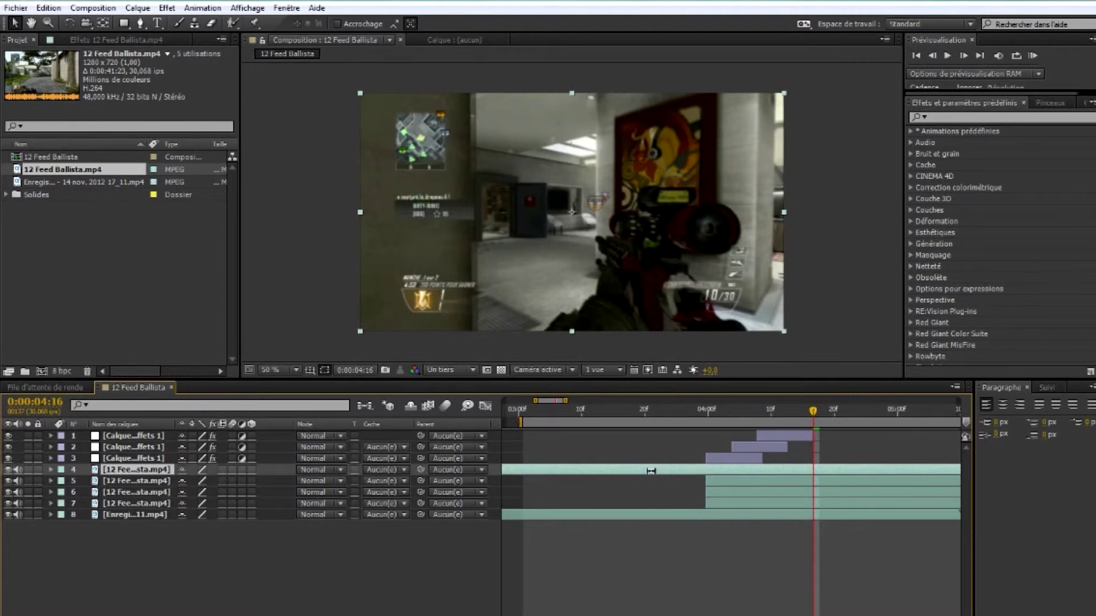
{"action": "key", "text": "ctrl+shift+d"}
{"action": "left_click", "coordinate": [629, 488]}
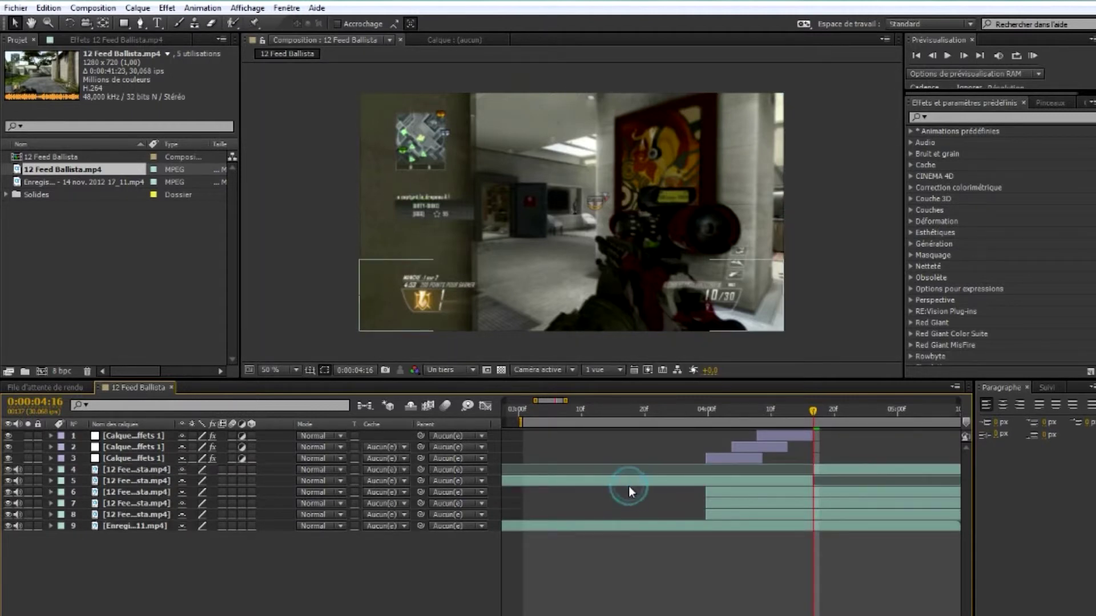
{"action": "left_click", "coordinate": [638, 476]}
{"action": "key", "text": "Delete"}
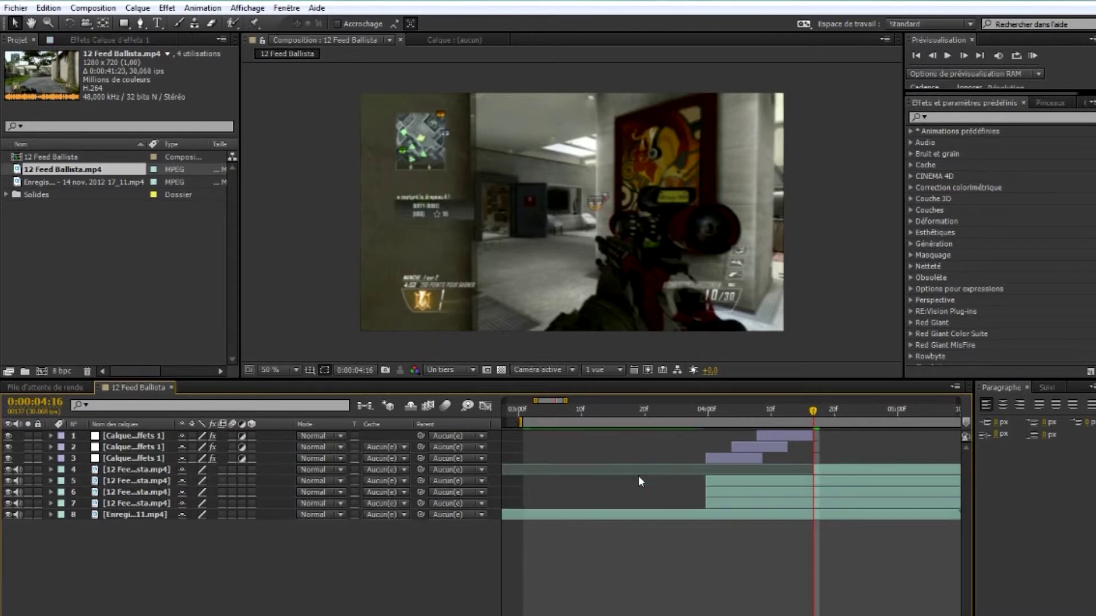
{"action": "left_click", "coordinate": [832, 470]}
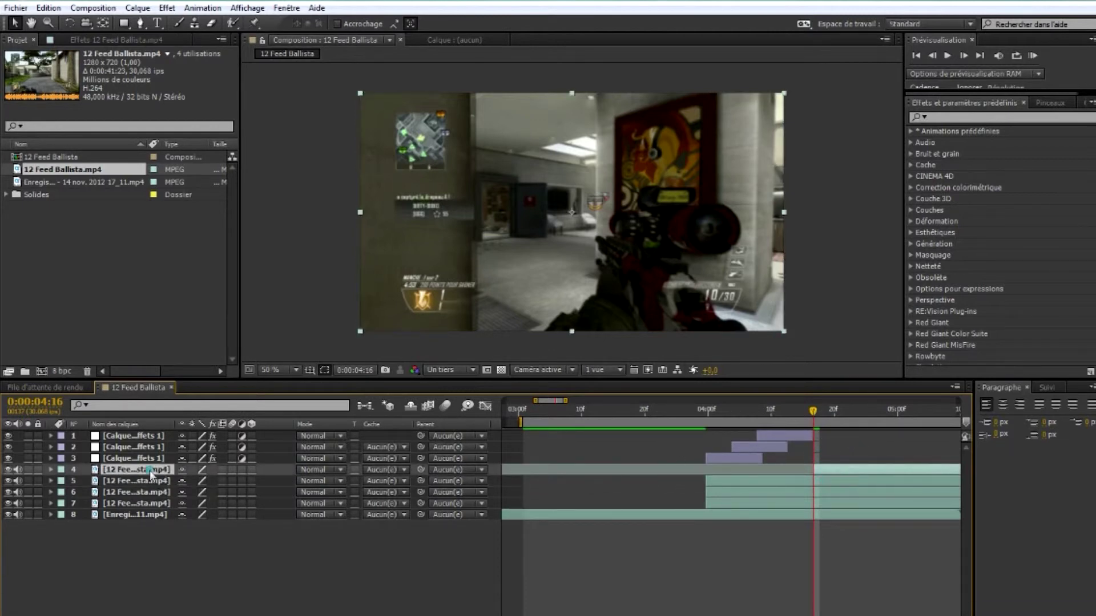
{"action": "left_click_drag", "start_coordinate": [153, 470], "coordinate": [157, 433]}
Compare the frames around 0:00:04:16 and slip the top clip's footage to match the image of the masked clips beneath
{"action": "left_click_drag", "start_coordinate": [817, 420], "coordinate": [805, 416]}
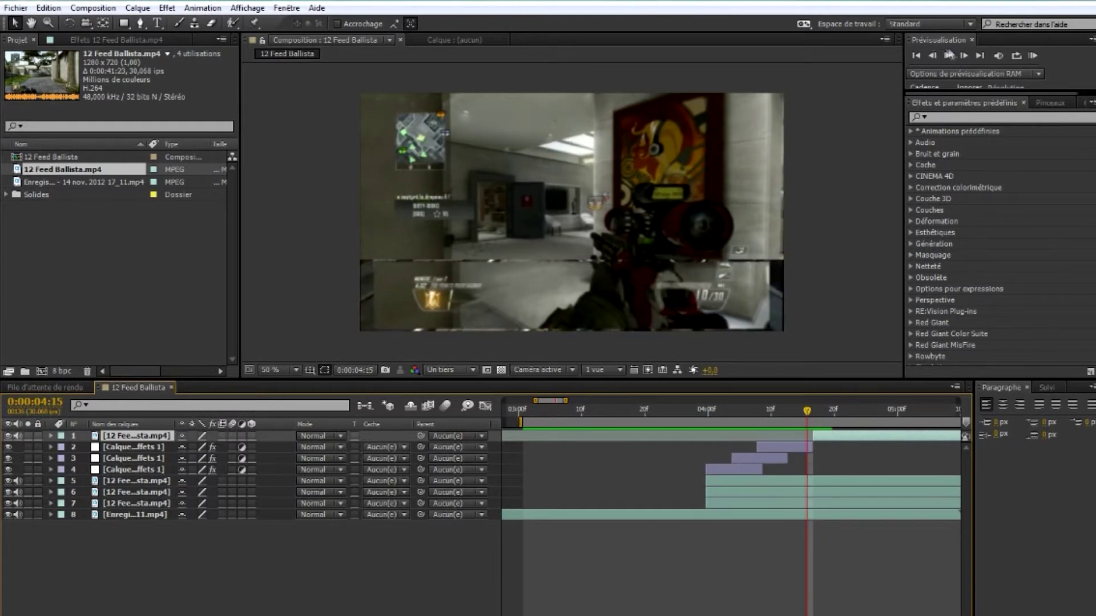
{"action": "left_click", "coordinate": [964, 55]}
{"action": "left_click", "coordinate": [963, 55]}
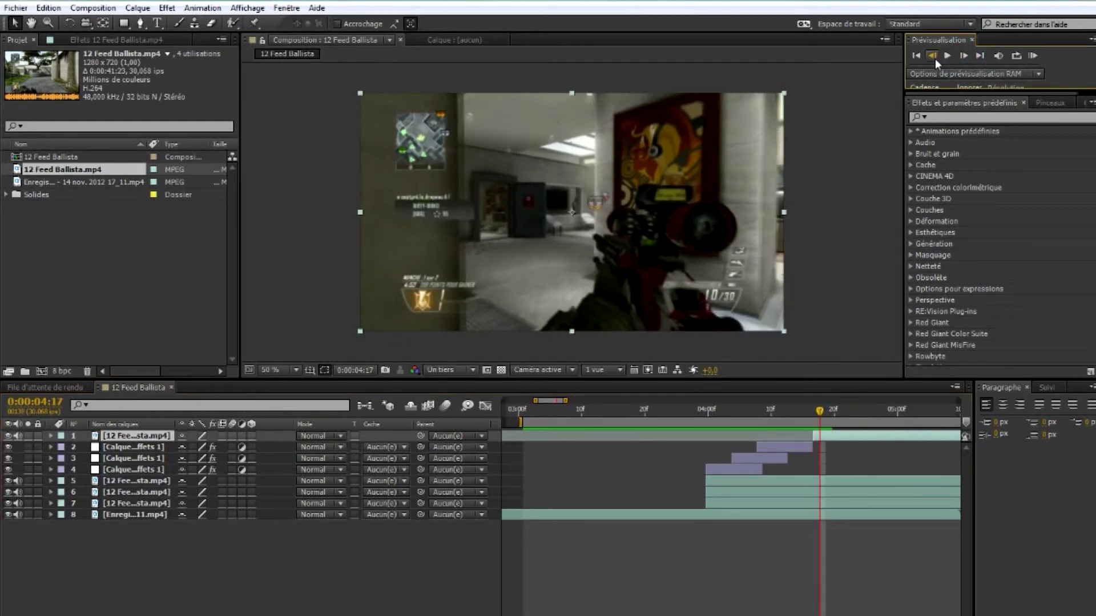
{"action": "left_click", "coordinate": [933, 56]}
{"action": "left_click", "coordinate": [933, 56]}
{"action": "left_click", "coordinate": [963, 55]}
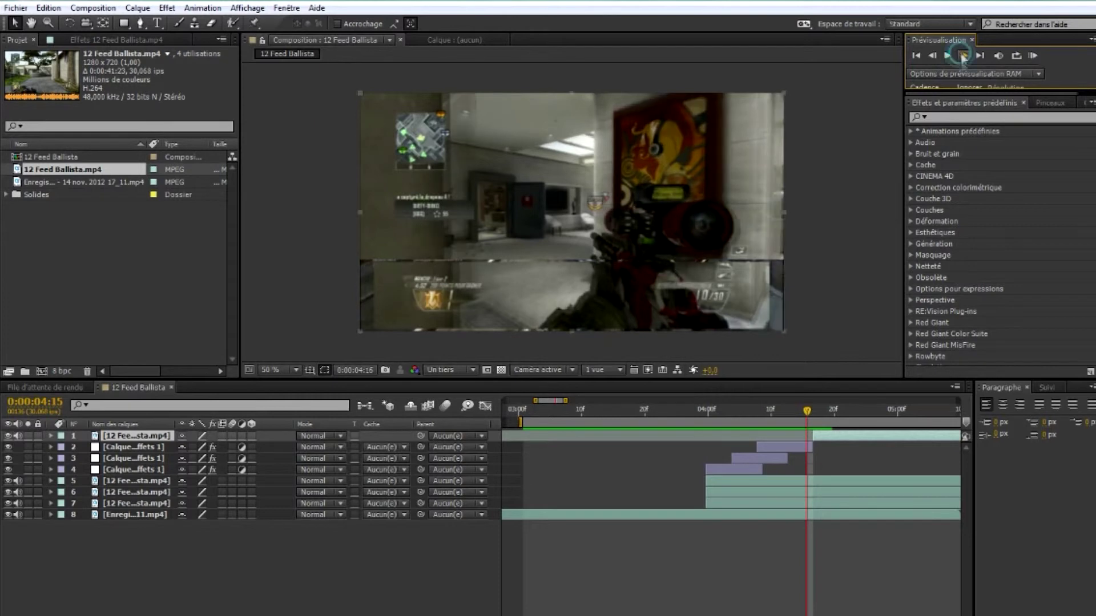
{"action": "left_click_drag", "start_coordinate": [827, 434], "coordinate": [813, 436]}
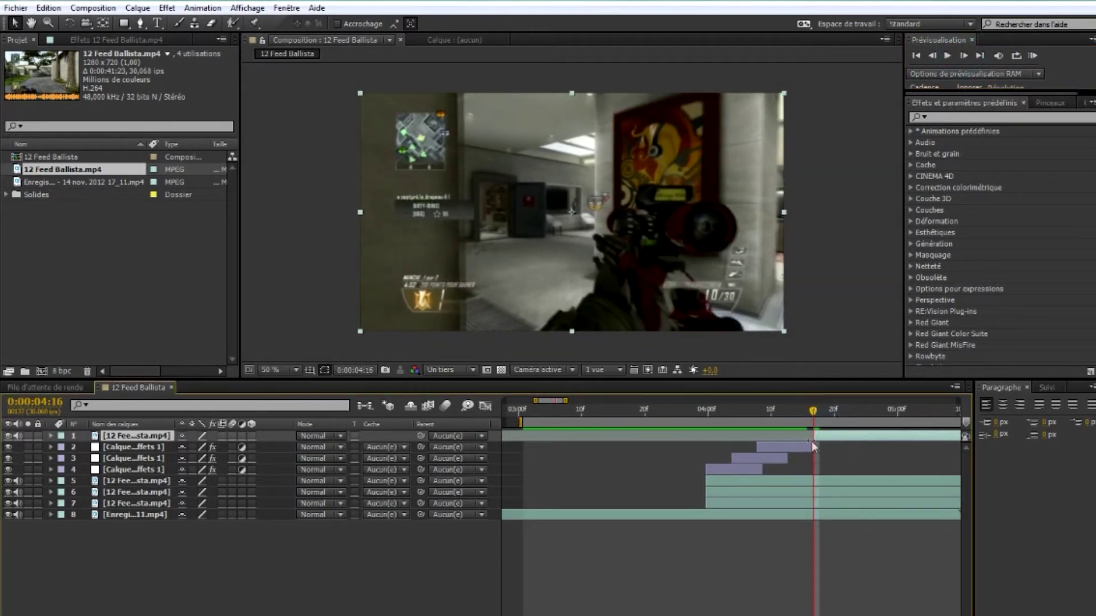
{"action": "left_click", "coordinate": [931, 55]}
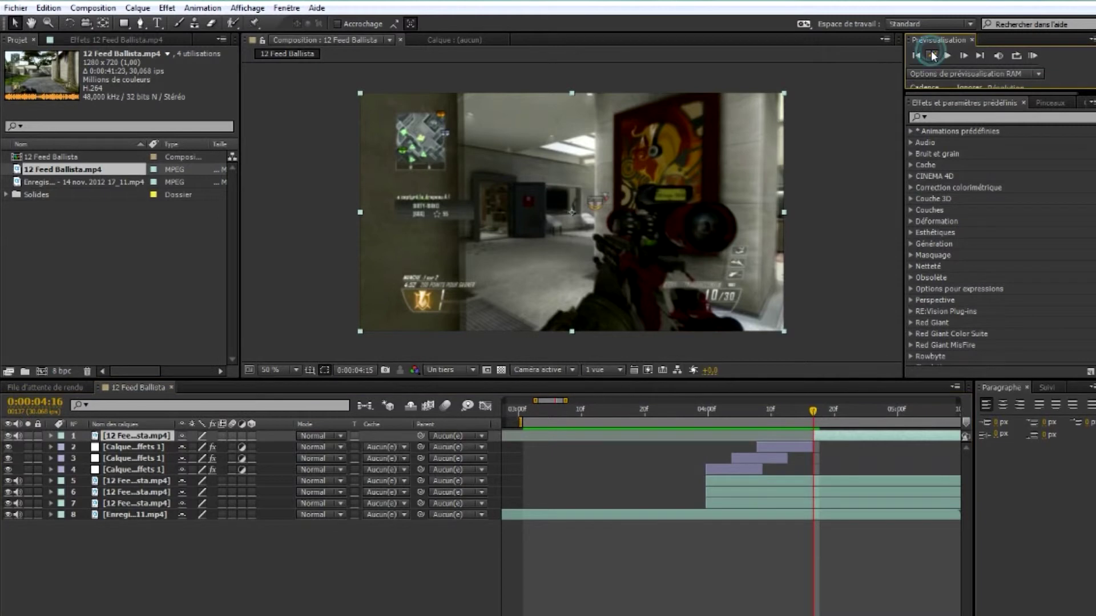
{"action": "left_click", "coordinate": [963, 55]}
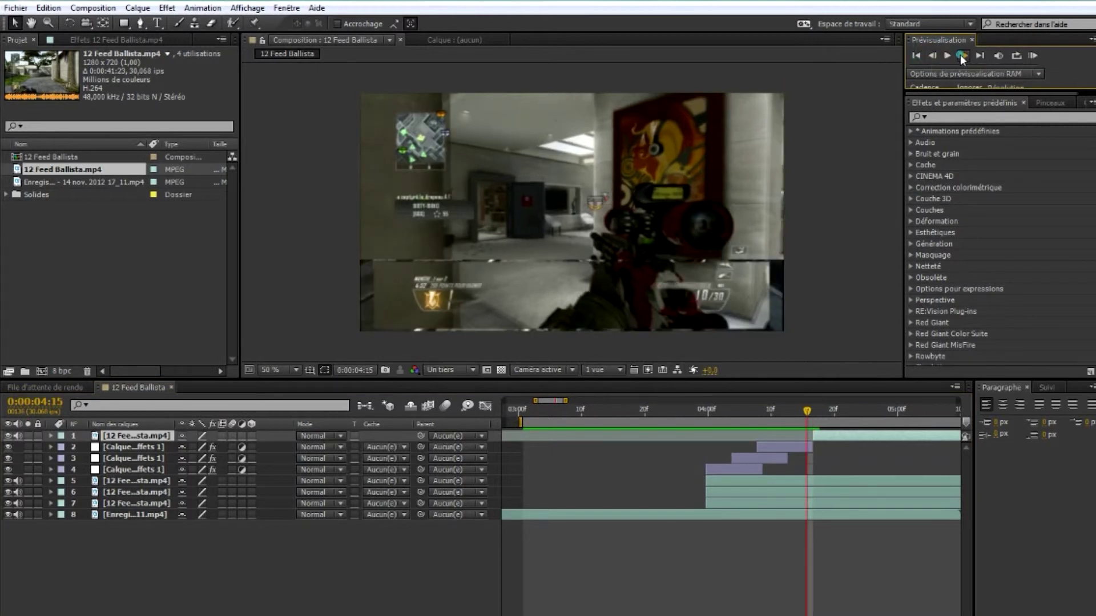
{"action": "left_click_drag", "start_coordinate": [816, 439], "coordinate": [810, 438]}
{"action": "left_click", "coordinate": [829, 439]}
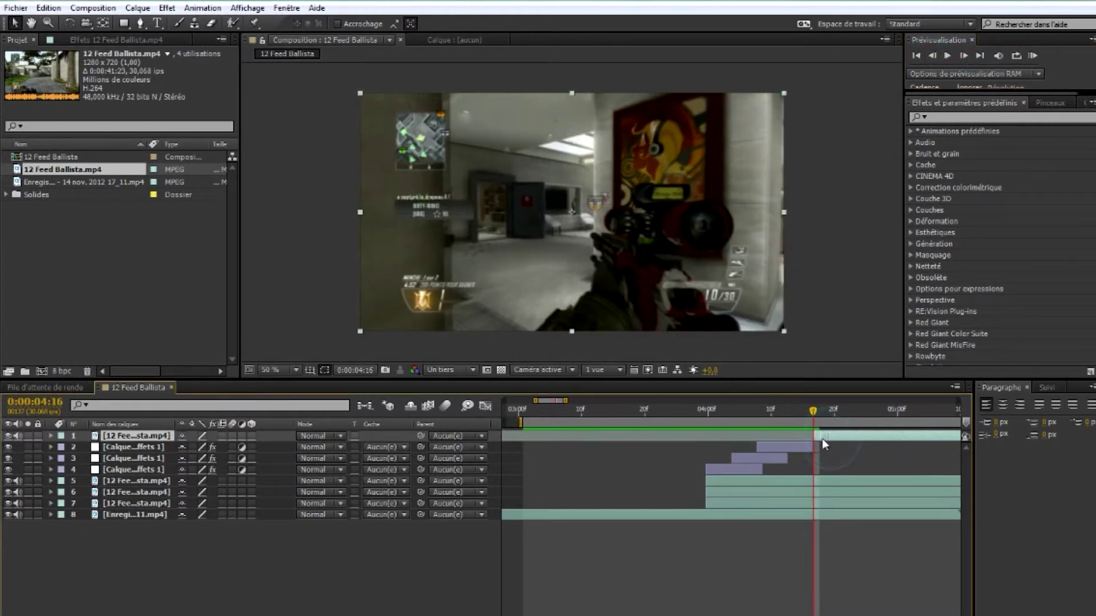
Step through the frames from 0:00:04:14 to 0:00:04:17 to check the cut to the full clip, and play the transition once
{"action": "left_click", "coordinate": [932, 56]}
{"action": "left_click", "coordinate": [932, 55]}
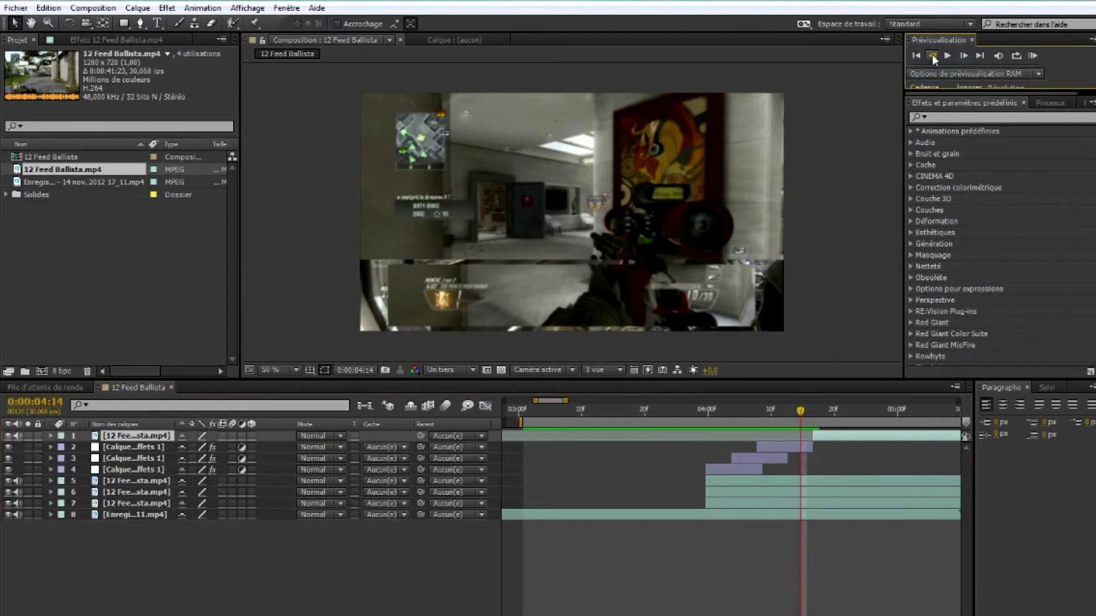
{"action": "left_click", "coordinate": [963, 55]}
{"action": "left_click", "coordinate": [964, 56]}
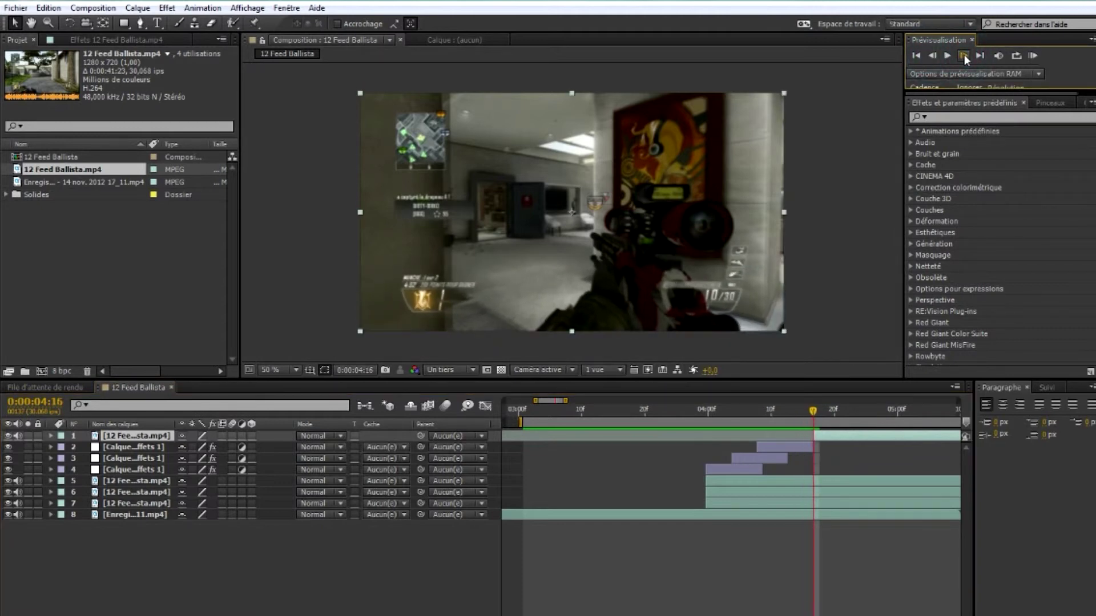
{"action": "left_click", "coordinate": [963, 55]}
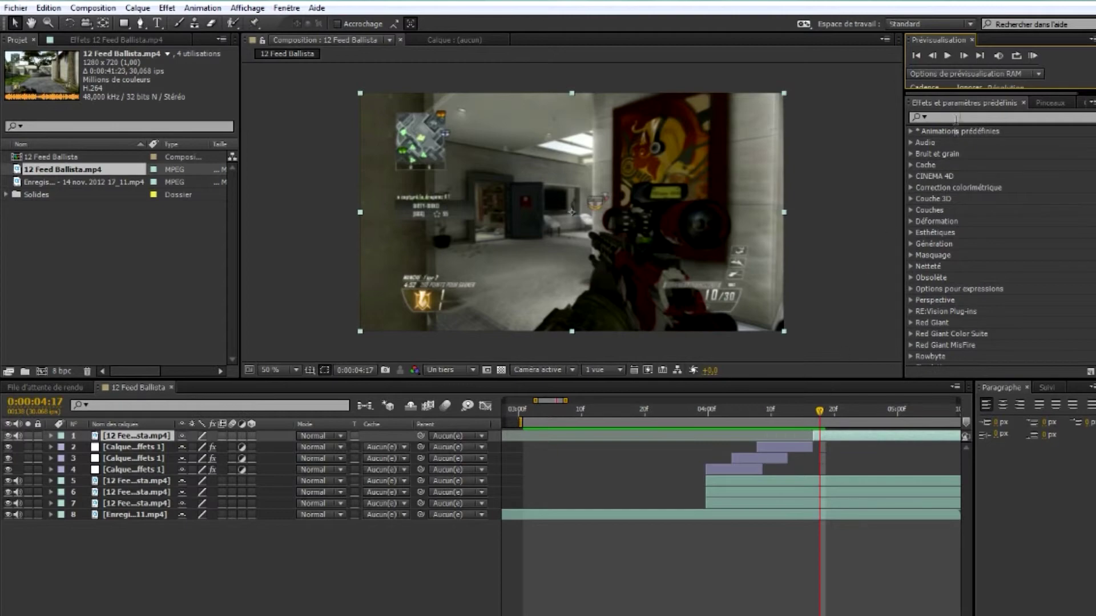
{"action": "left_click", "coordinate": [948, 55]}
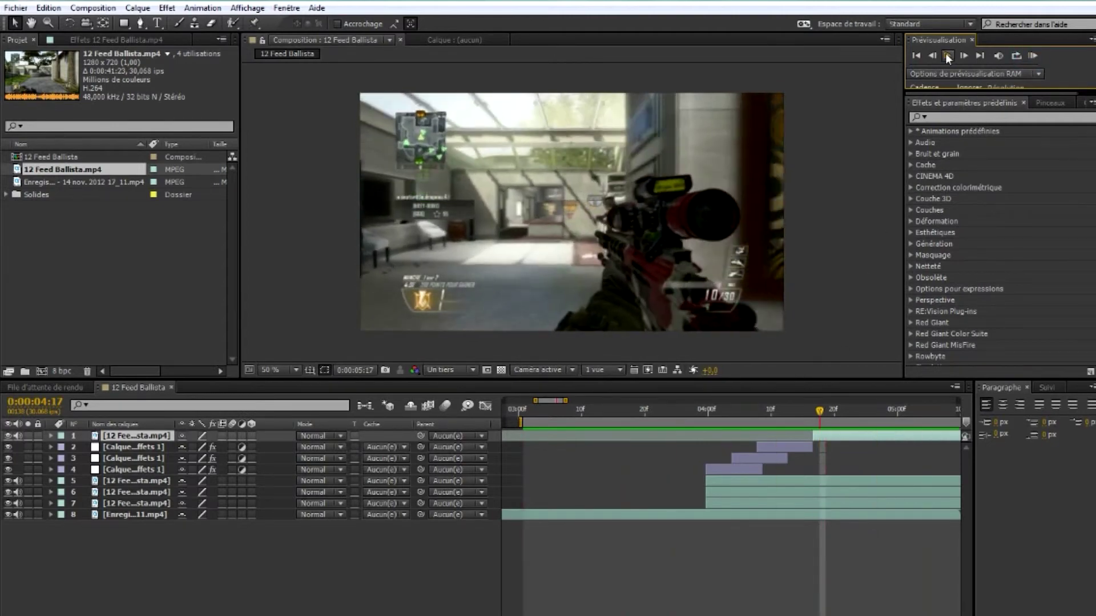
{"action": "left_click", "coordinate": [945, 53]}
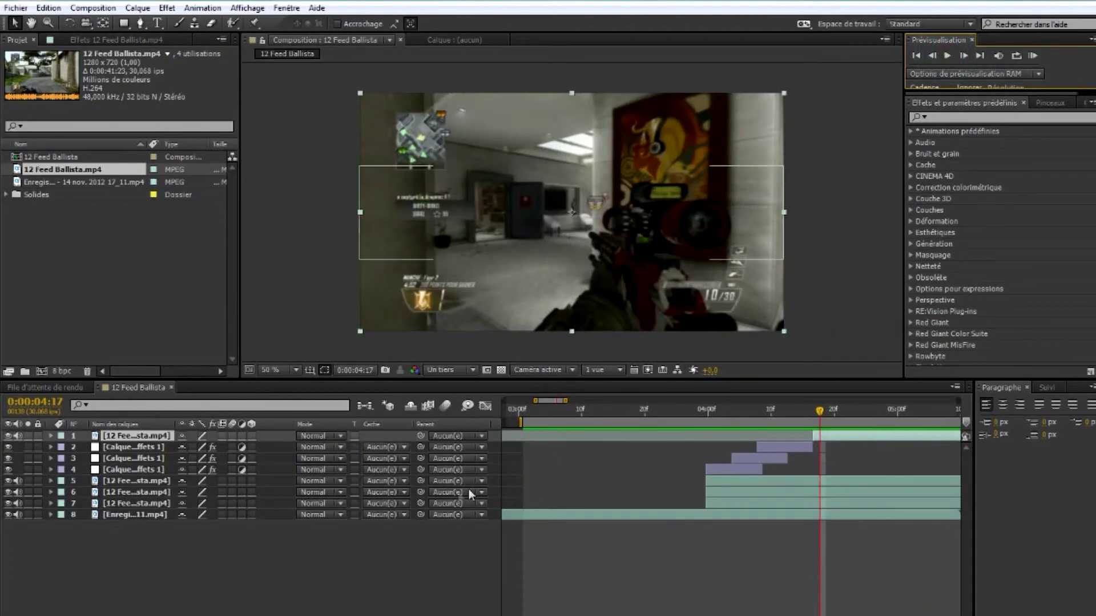
Create a new adjustment layer at the top of the layer stack, above the full clip
{"action": "left_click", "coordinate": [255, 572]}
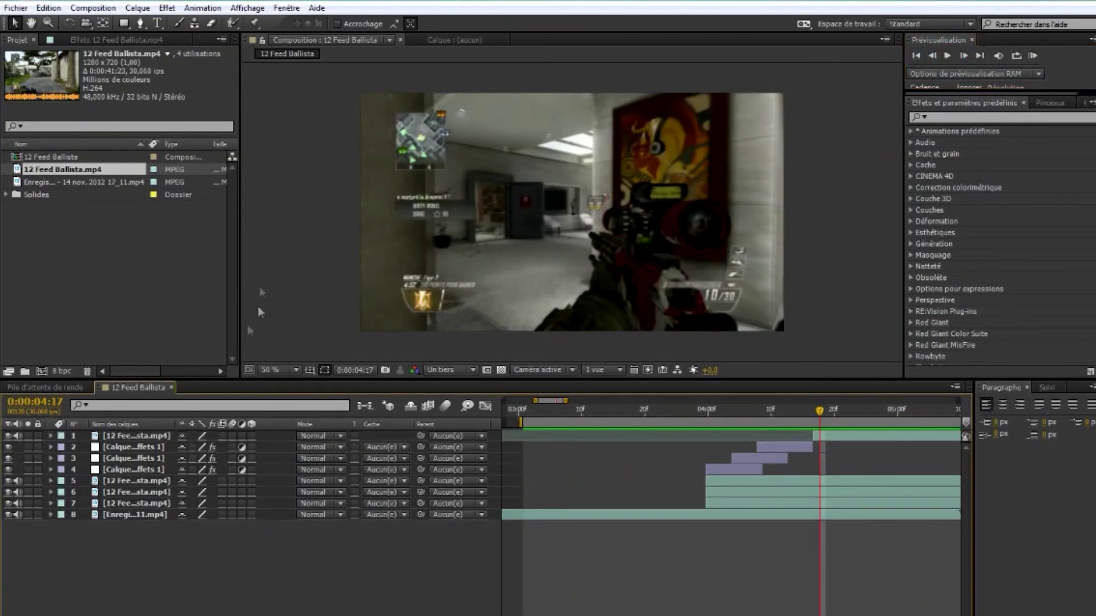
{"action": "left_click", "coordinate": [171, 9]}
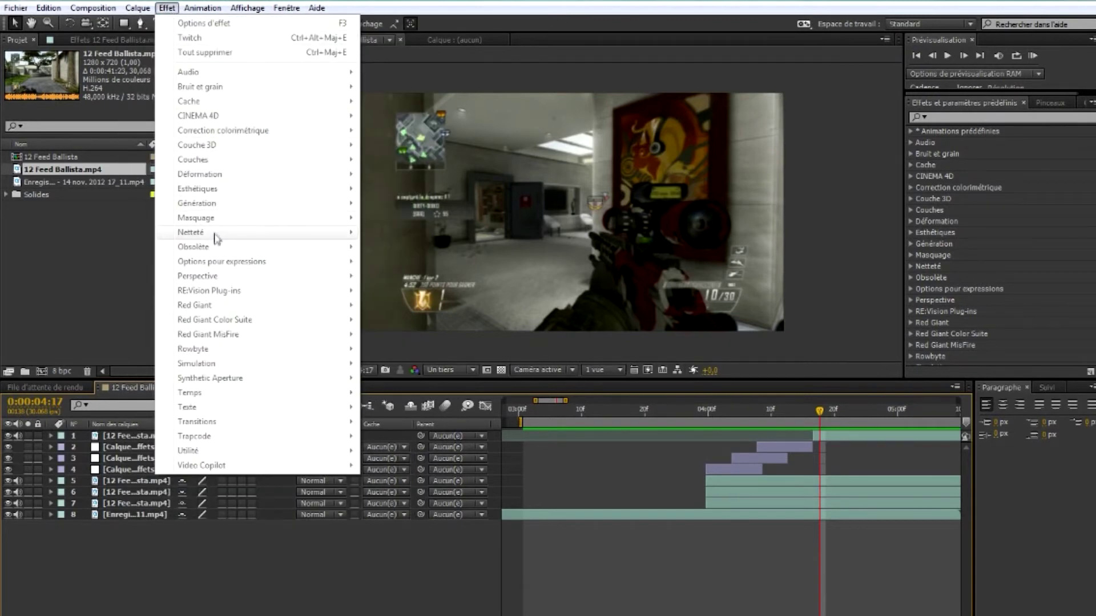
{"action": "left_click", "coordinate": [171, 8]}
{"action": "left_click", "coordinate": [138, 8]}
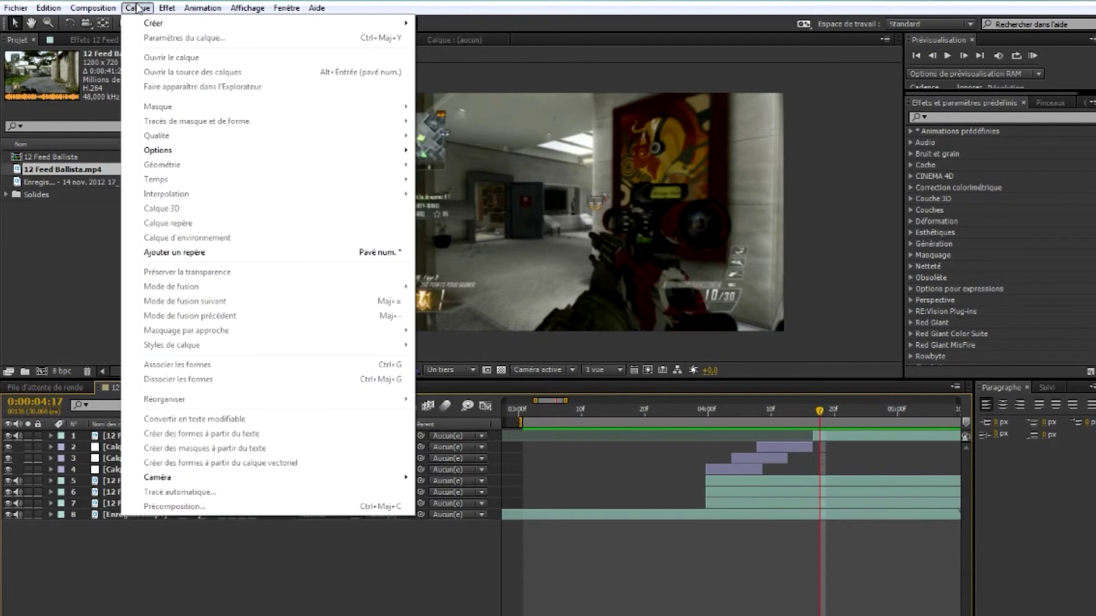
{"action": "mouse_move", "coordinate": [167, 8]}
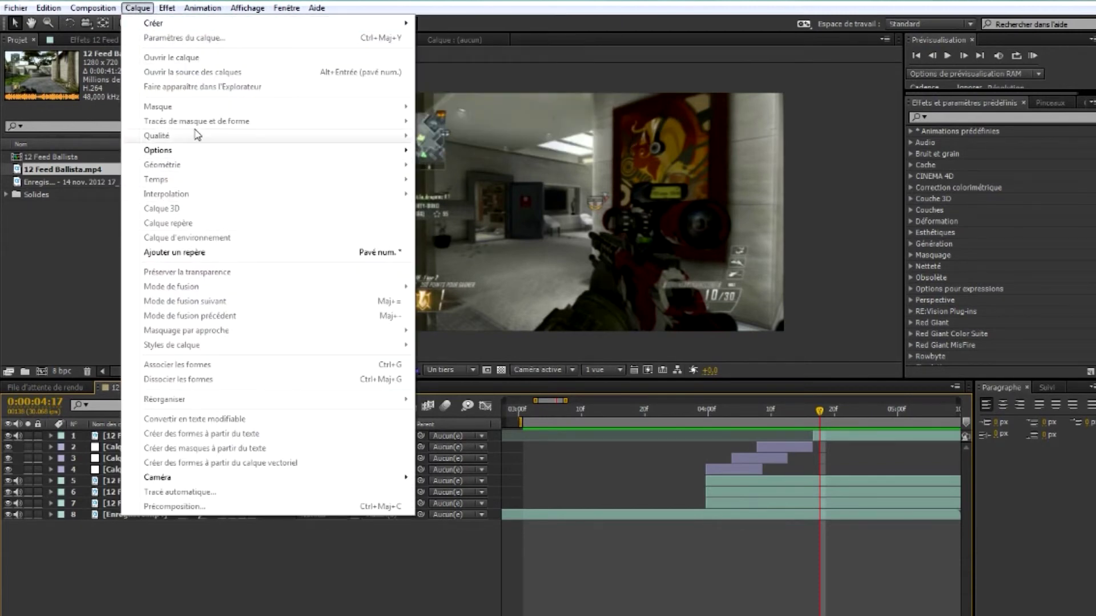
{"action": "mouse_move", "coordinate": [184, 25]}
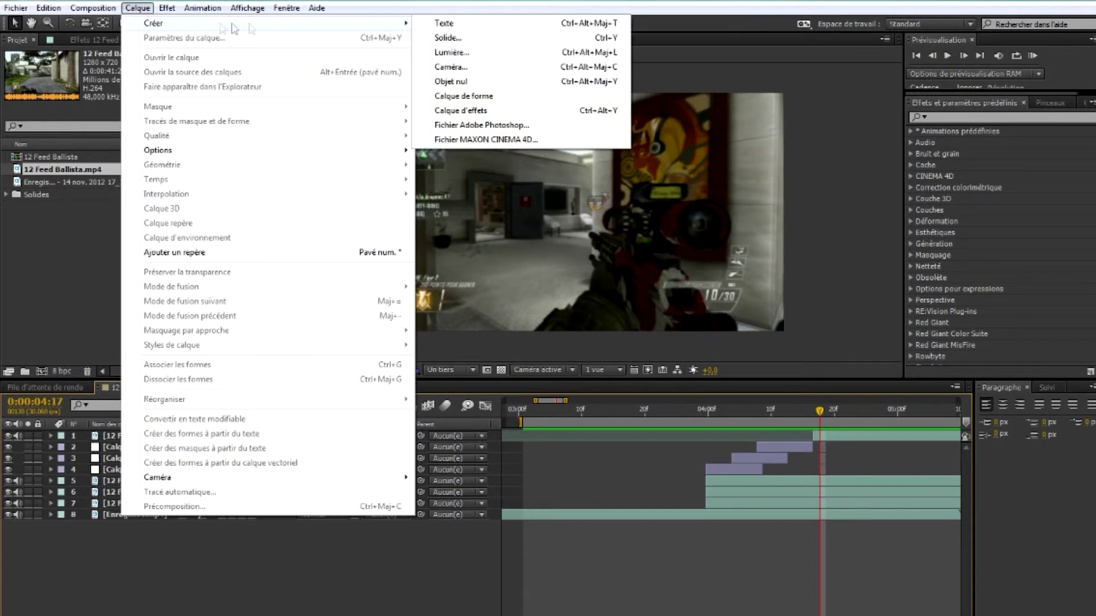
{"action": "left_click", "coordinate": [478, 111]}
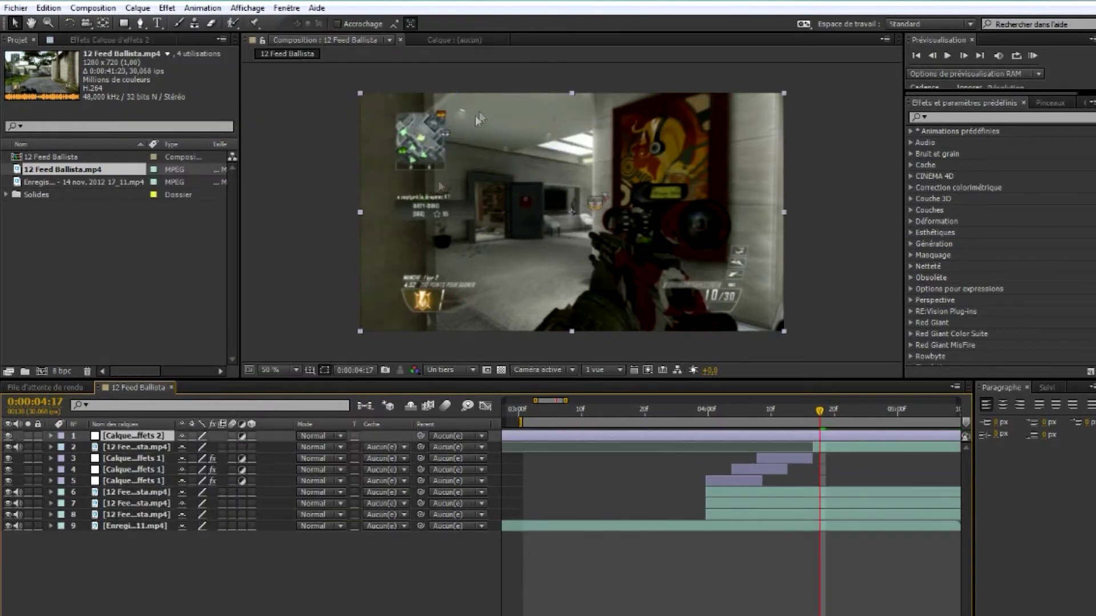
Apply Magic Bullet Looks to the new adjustment layer and give it a warm, high-contrast look with horizontal light streaks
{"action": "left_click", "coordinate": [167, 8]}
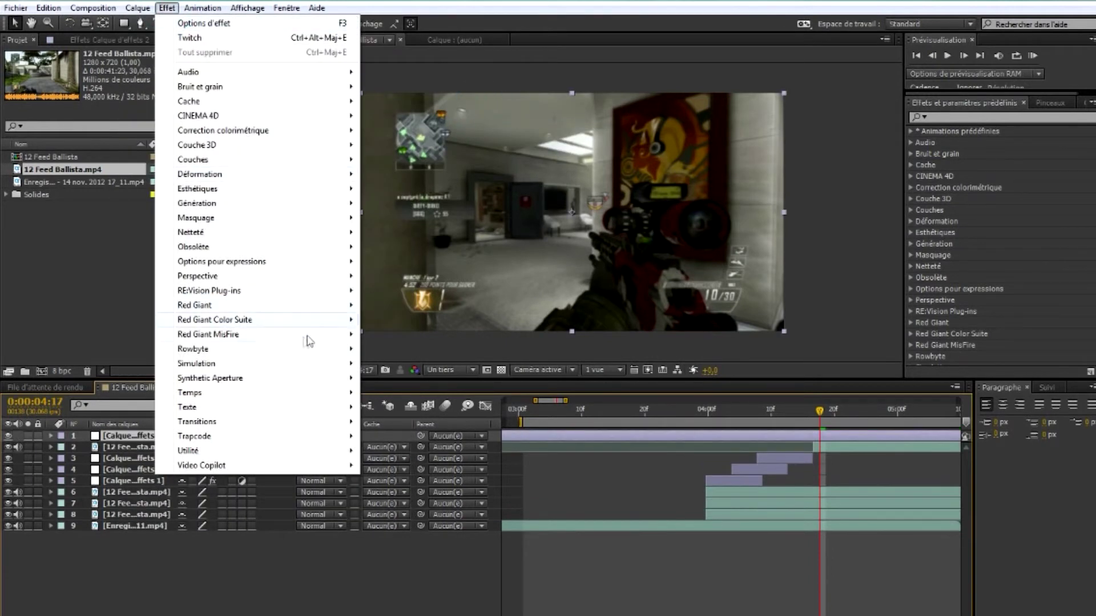
{"action": "mouse_move", "coordinate": [317, 328]}
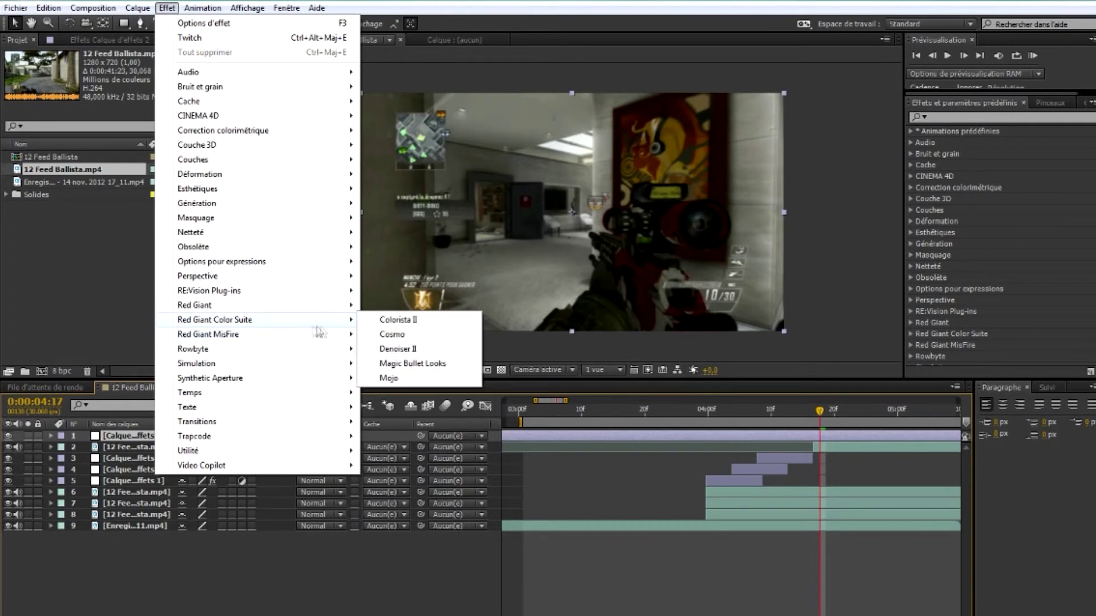
{"action": "left_click", "coordinate": [409, 363]}
{"action": "left_click", "coordinate": [57, 101]}
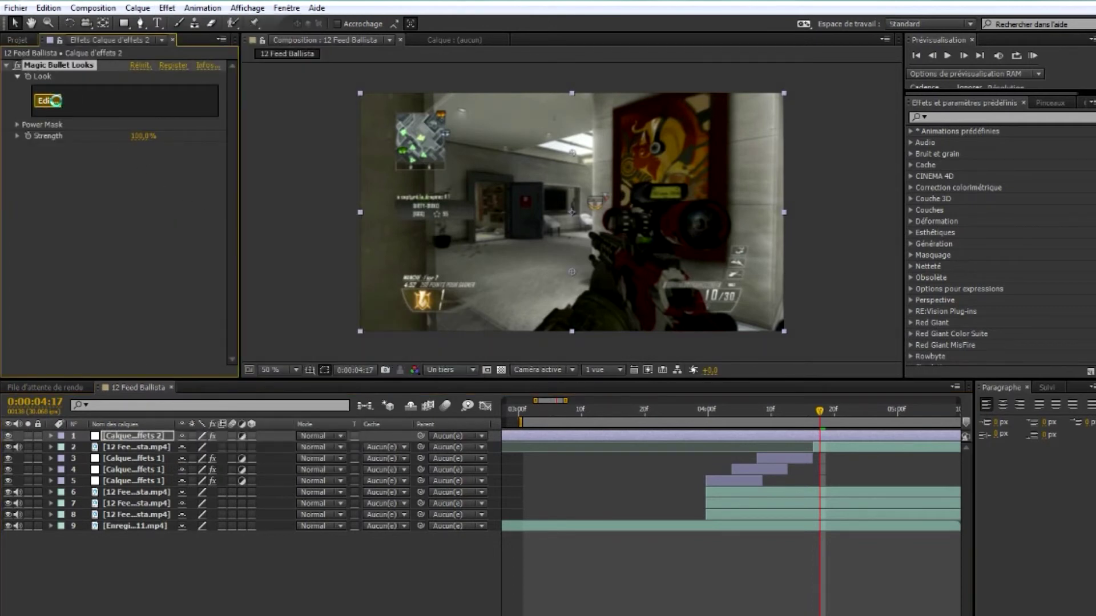
{"action": "left_click", "coordinate": [61, 242]}
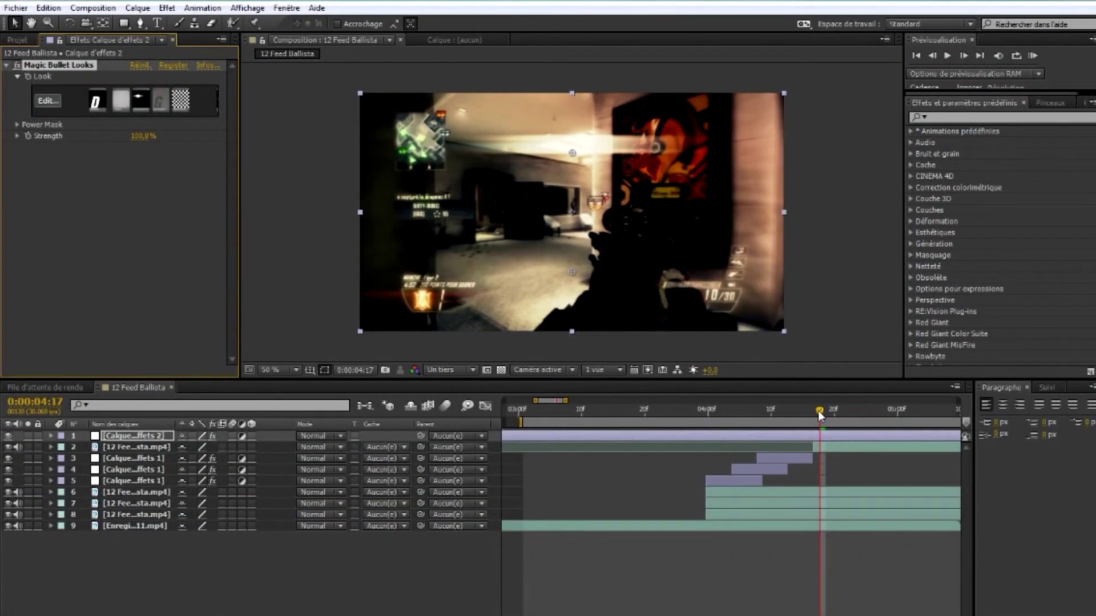
Move the playhead to 0:00:03:29, run a RAM preview of the colour-graded transition, and stop it
{"action": "left_click_drag", "start_coordinate": [820, 415], "coordinate": [707, 390]}
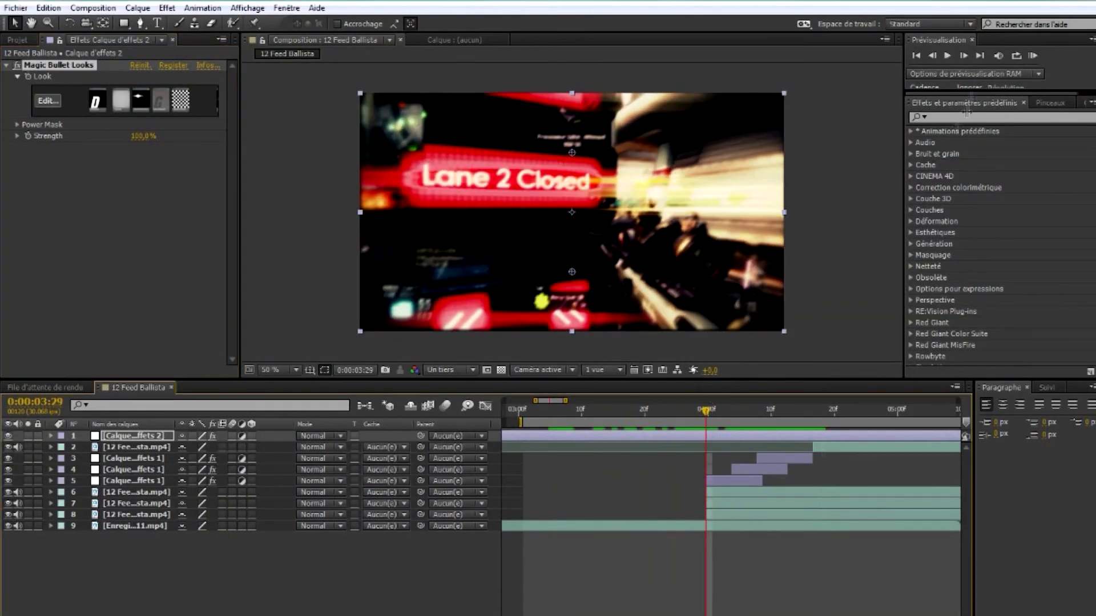
{"action": "left_click", "coordinate": [1032, 55]}
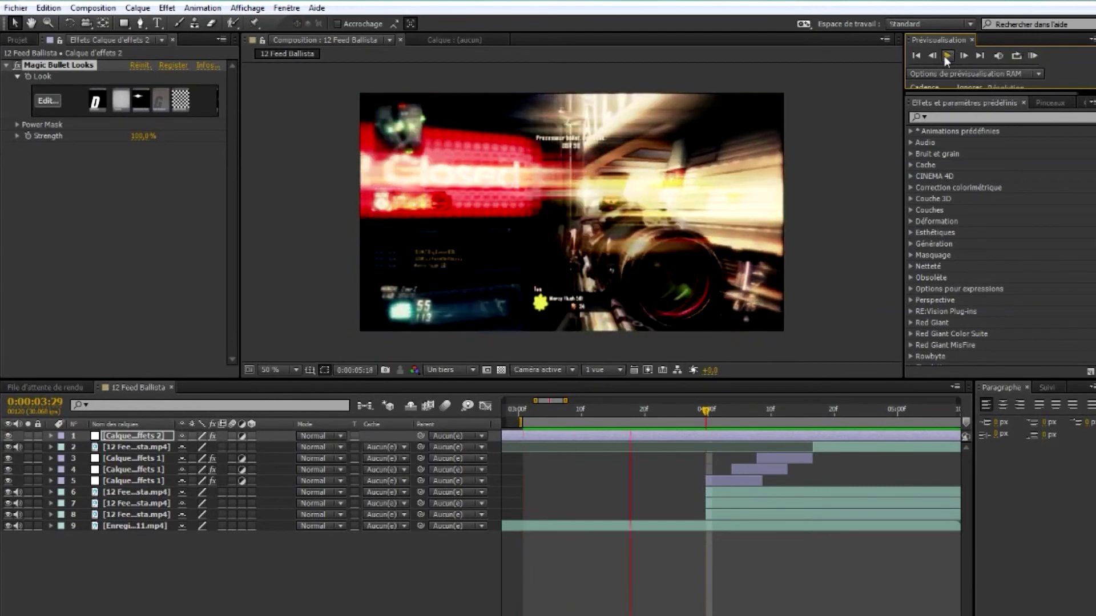
{"action": "left_click", "coordinate": [947, 56]}
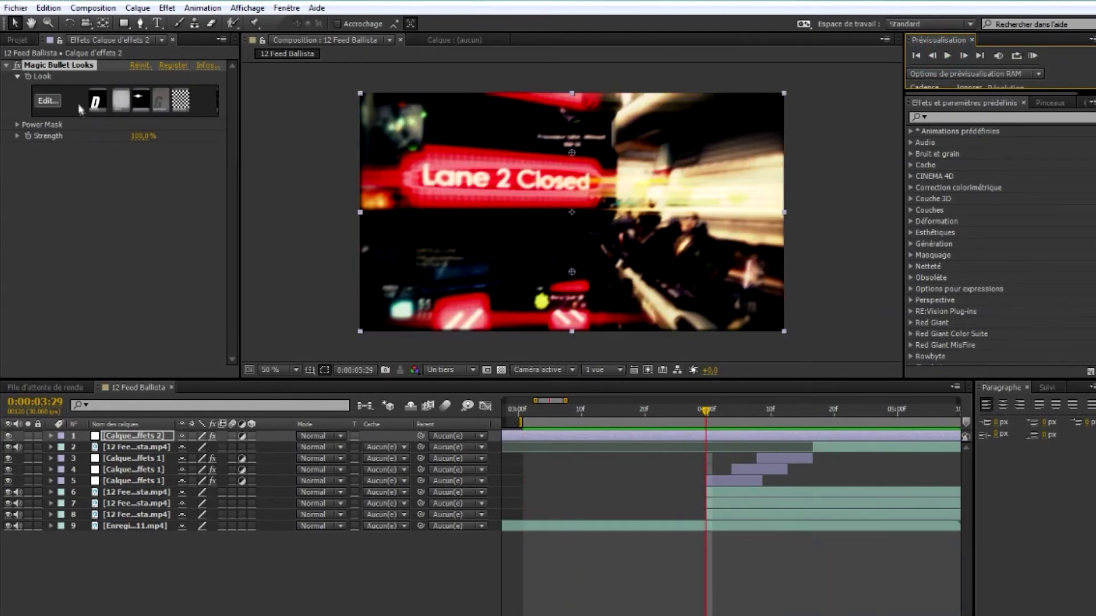
Reopen the look of the top adjustment layer for editing and reduce its horizontal light streaks
{"action": "left_click", "coordinate": [139, 103]}
{"action": "left_click", "coordinate": [58, 101]}
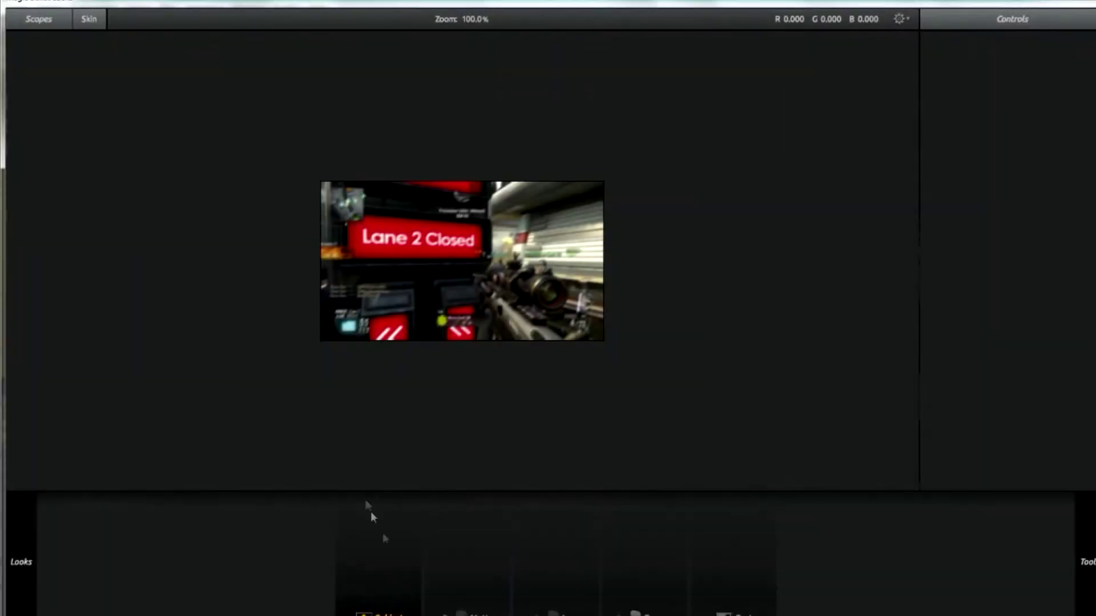
{"action": "left_click", "coordinate": [415, 506]}
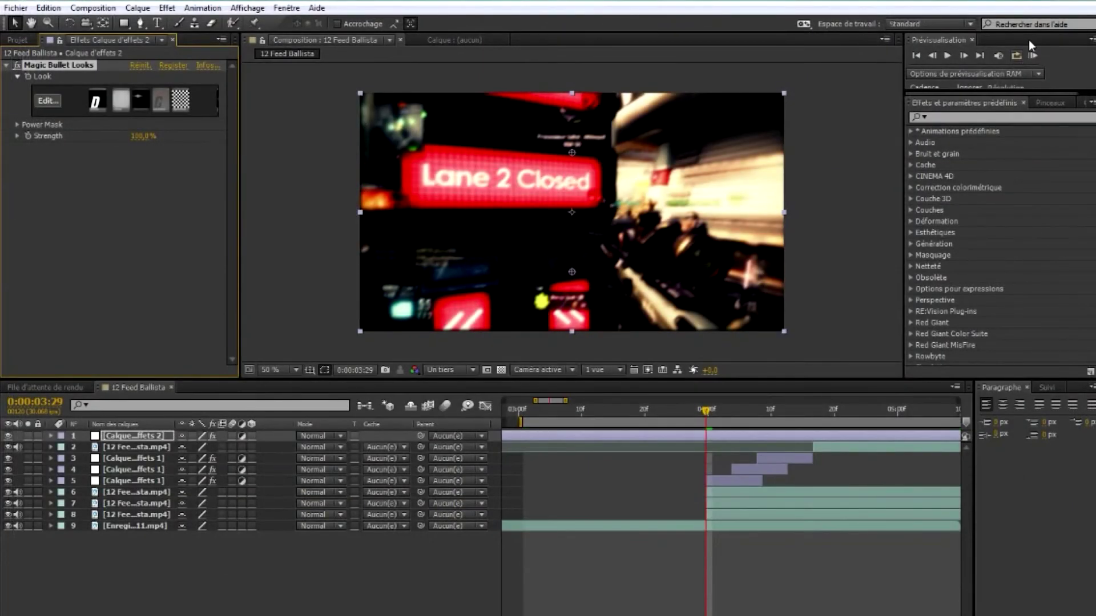
Preview the transition with the revised look, stop playback, and scrub to 0:00:04:10 to inspect the overlapping bands
{"action": "left_click", "coordinate": [1031, 55]}
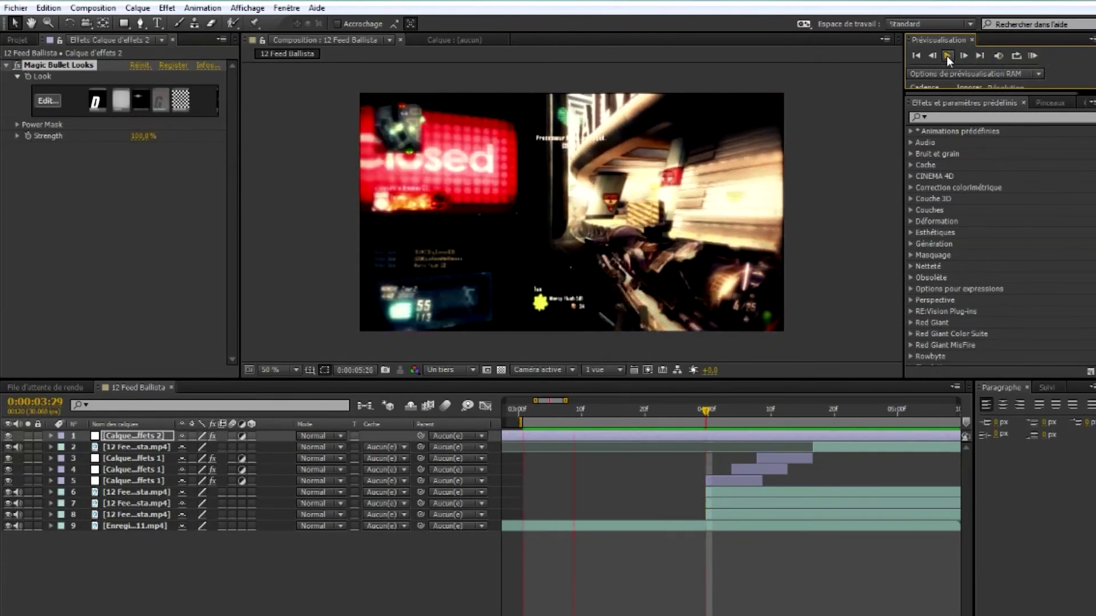
{"action": "left_click", "coordinate": [946, 56]}
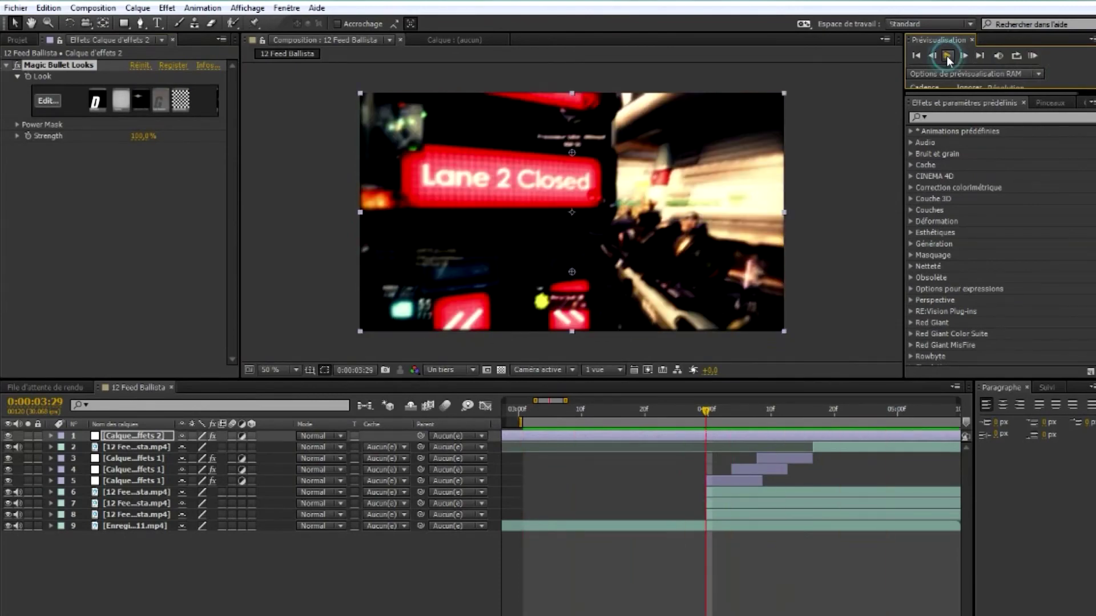
{"action": "left_click_drag", "start_coordinate": [708, 418], "coordinate": [776, 416]}
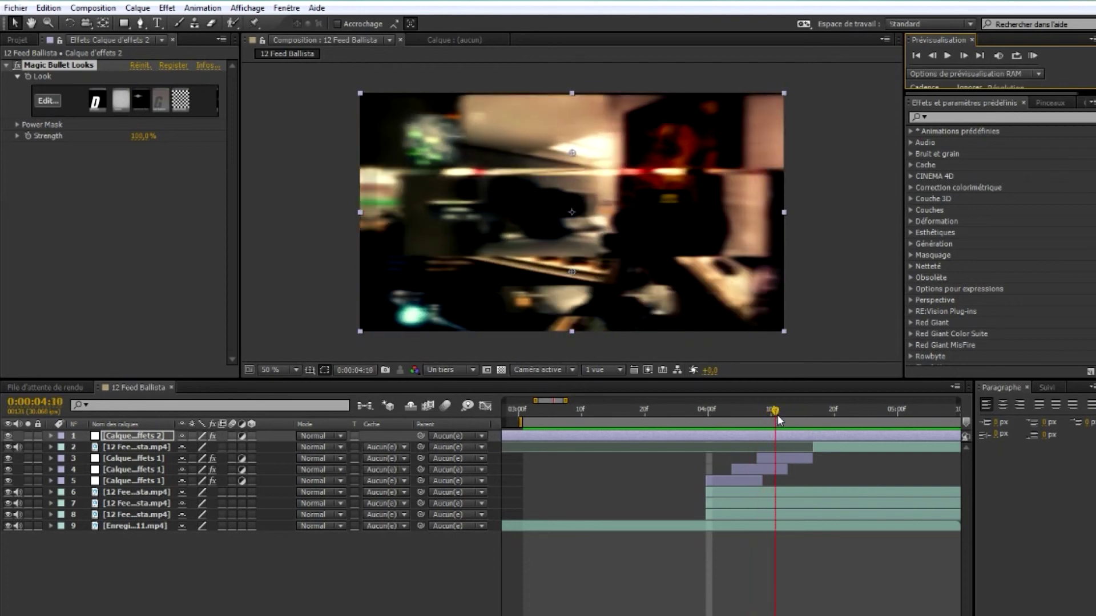